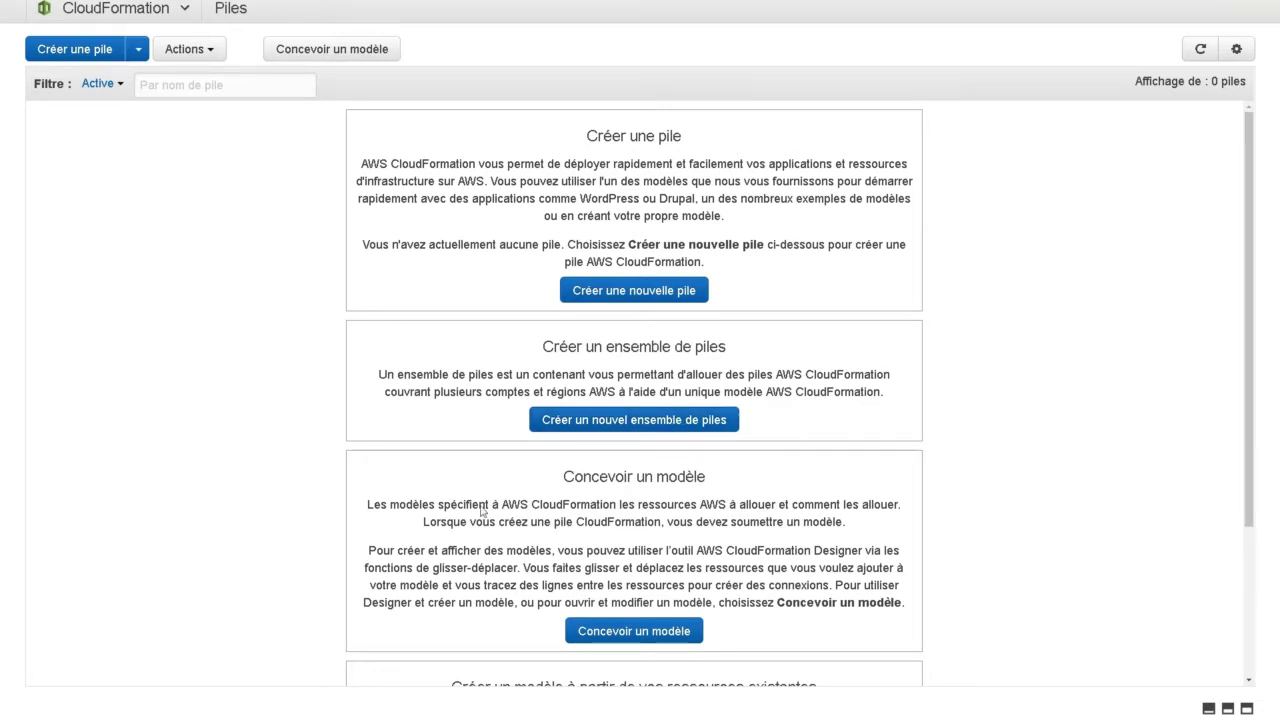
- Open the CloudFormation template designer to begin a new, empty template
scroll(480, 505, "down", 2)
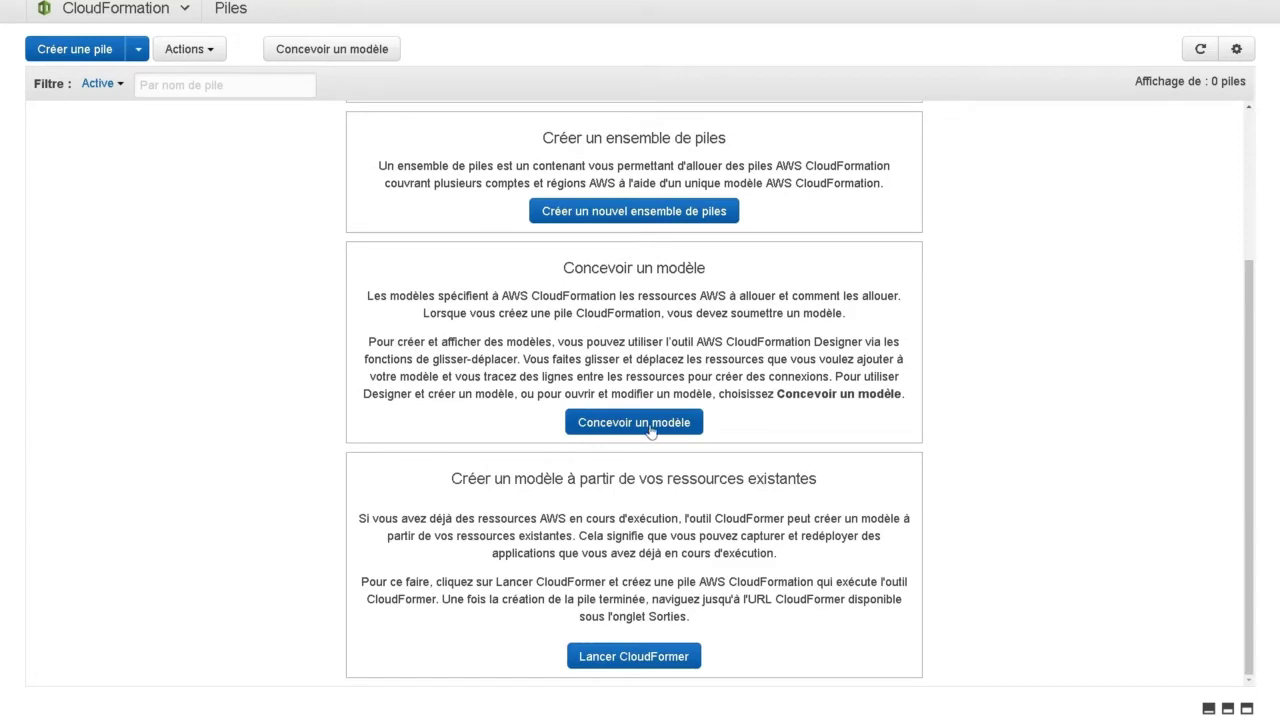
left_click(685, 664)
scroll(627, 430, "up", 2)
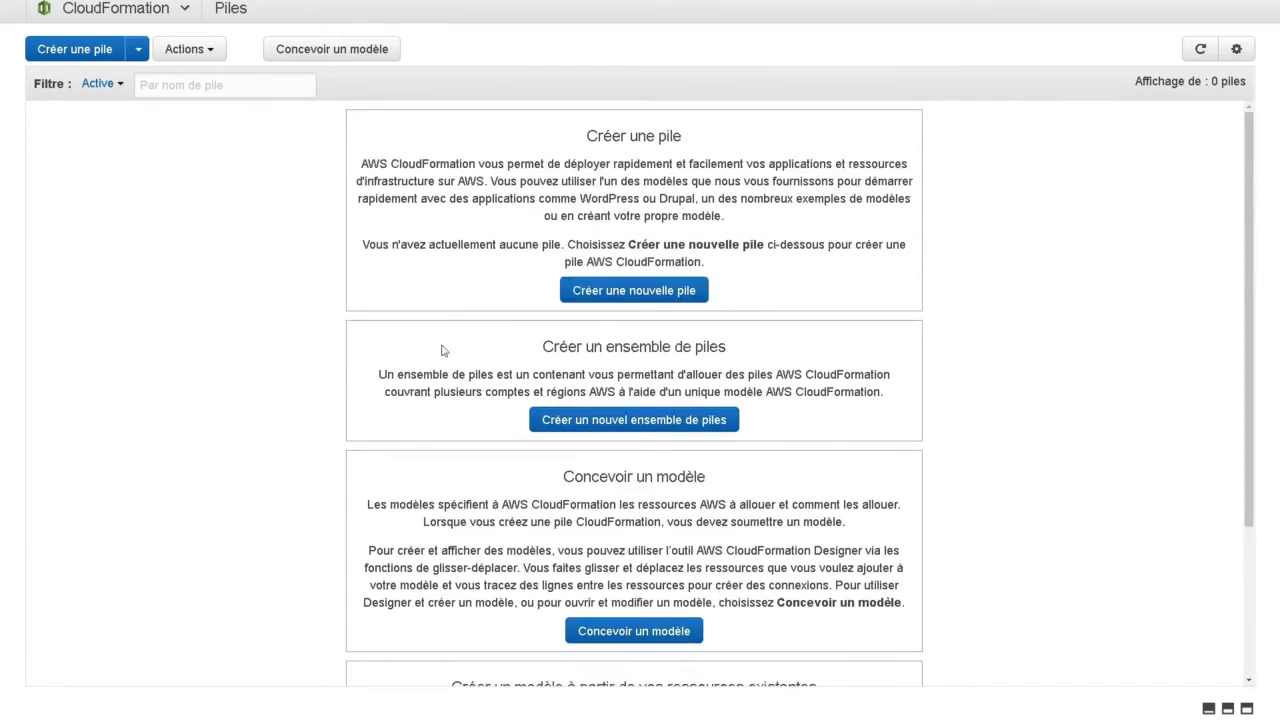
left_click(634, 631)
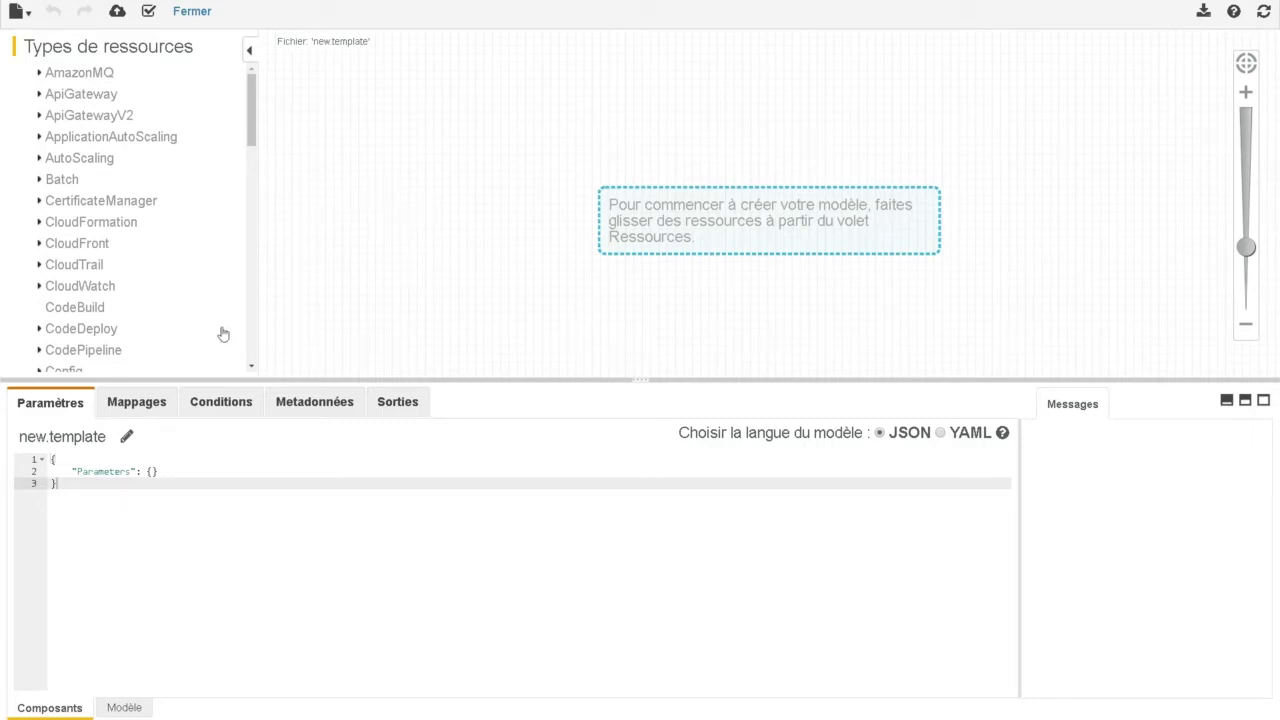
key("ctrl+a")
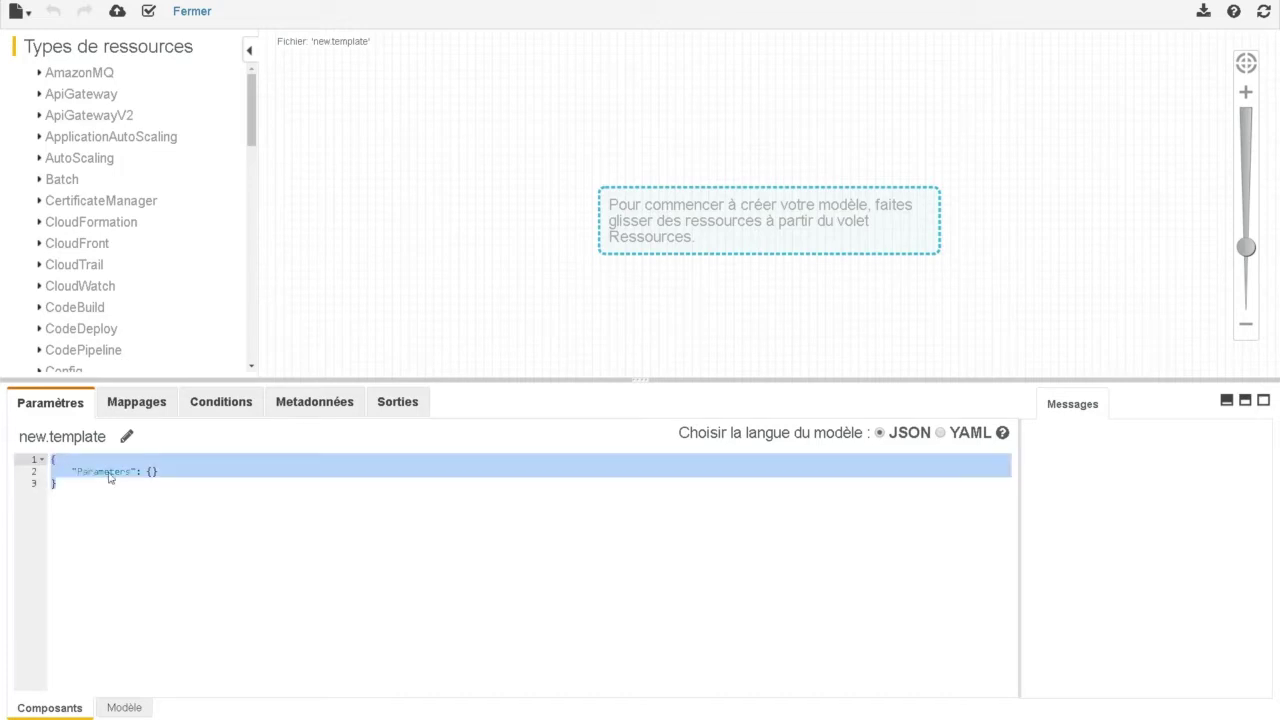
left_click(93, 506)
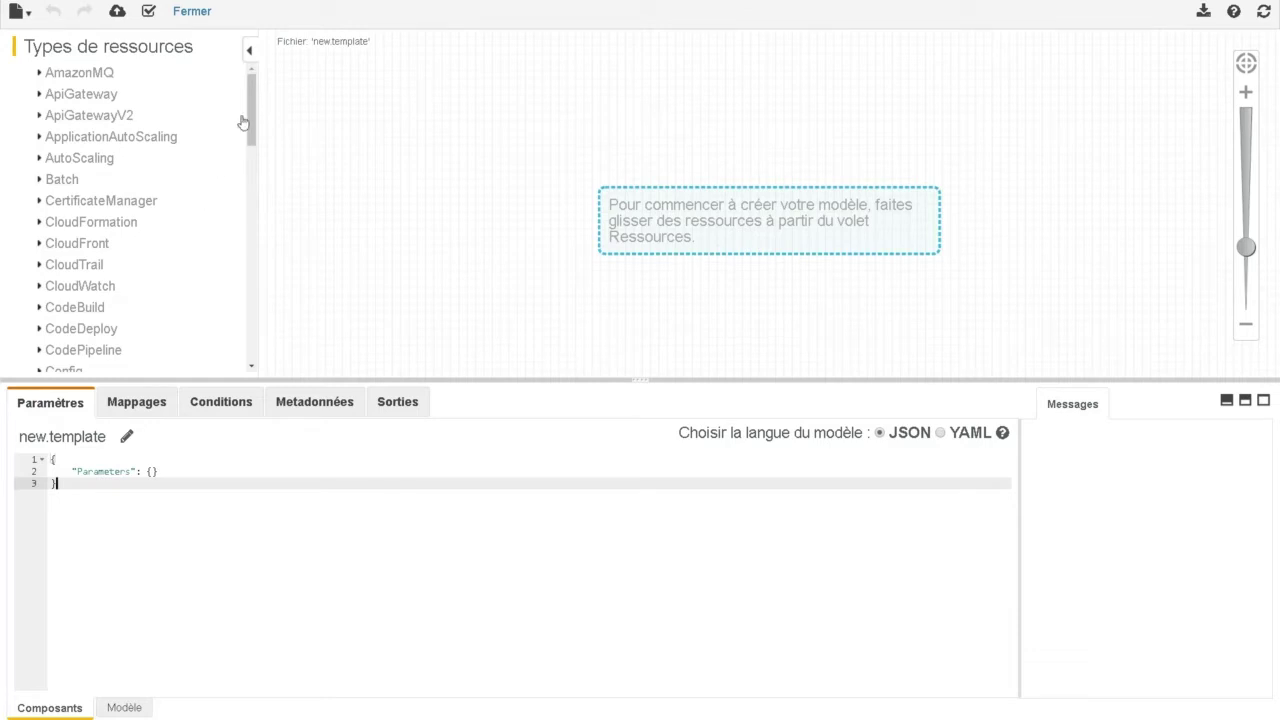
- Find the EC2 resource types and add an EC2 Instance to the canvas
left_click_drag(250, 113, 250, 186)
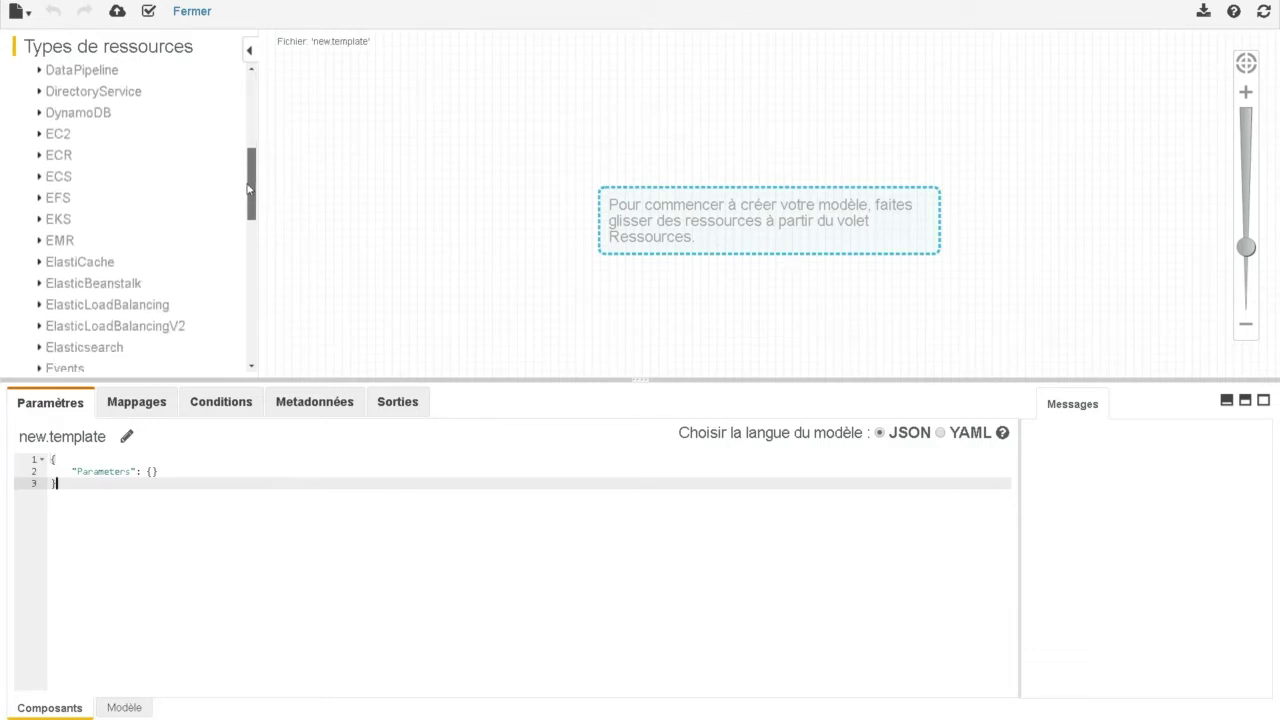
left_click(45, 137)
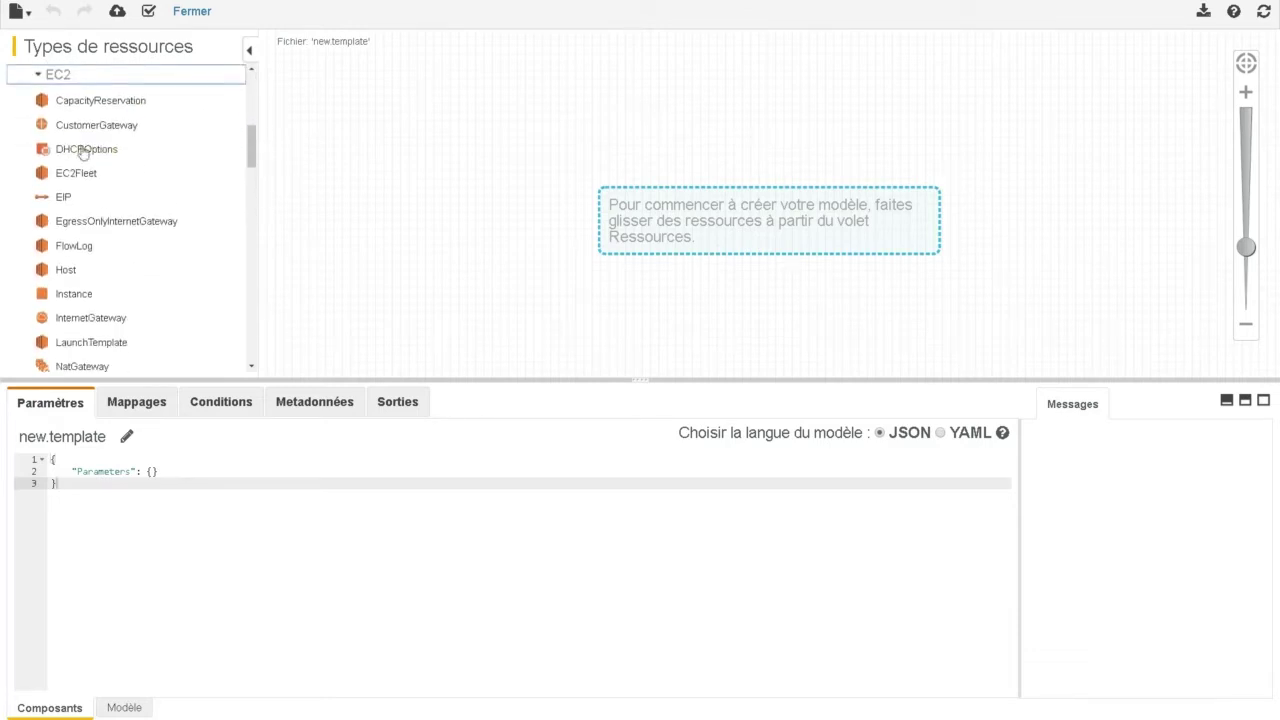
scroll(100, 270, "down", 3)
scroll(103, 255, "up", 1)
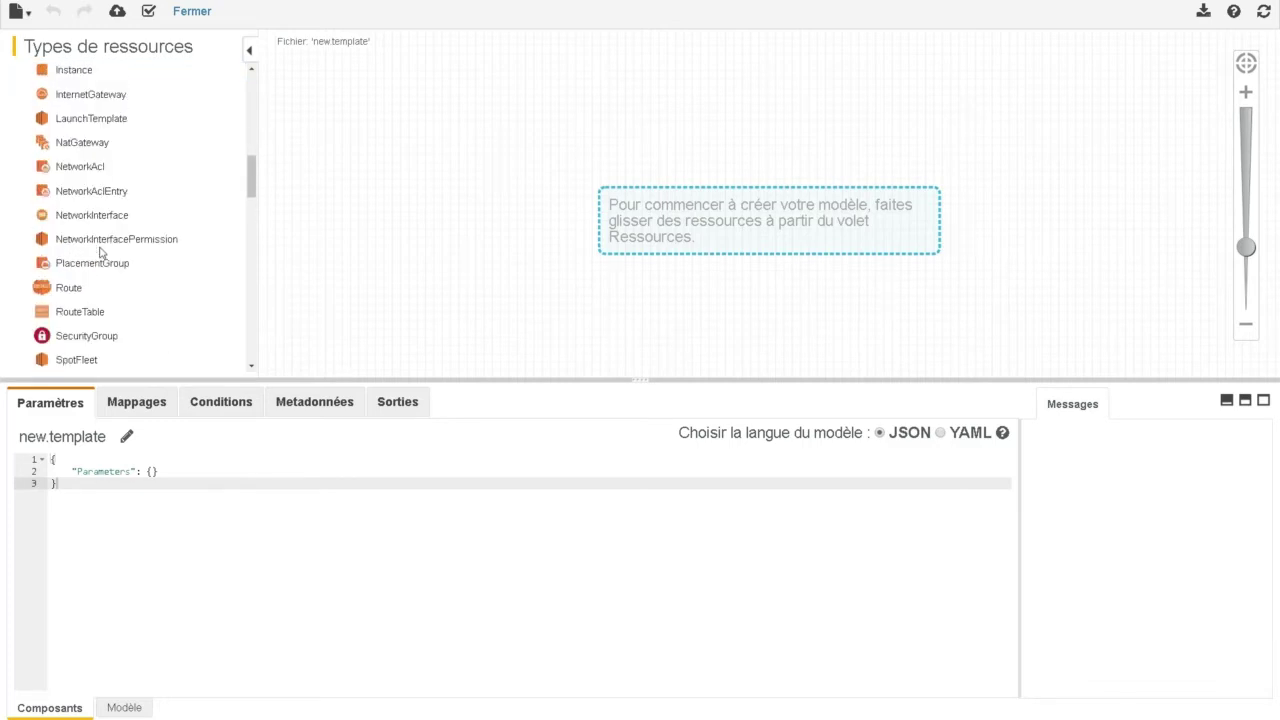
left_click_drag(44, 64, 735, 122)
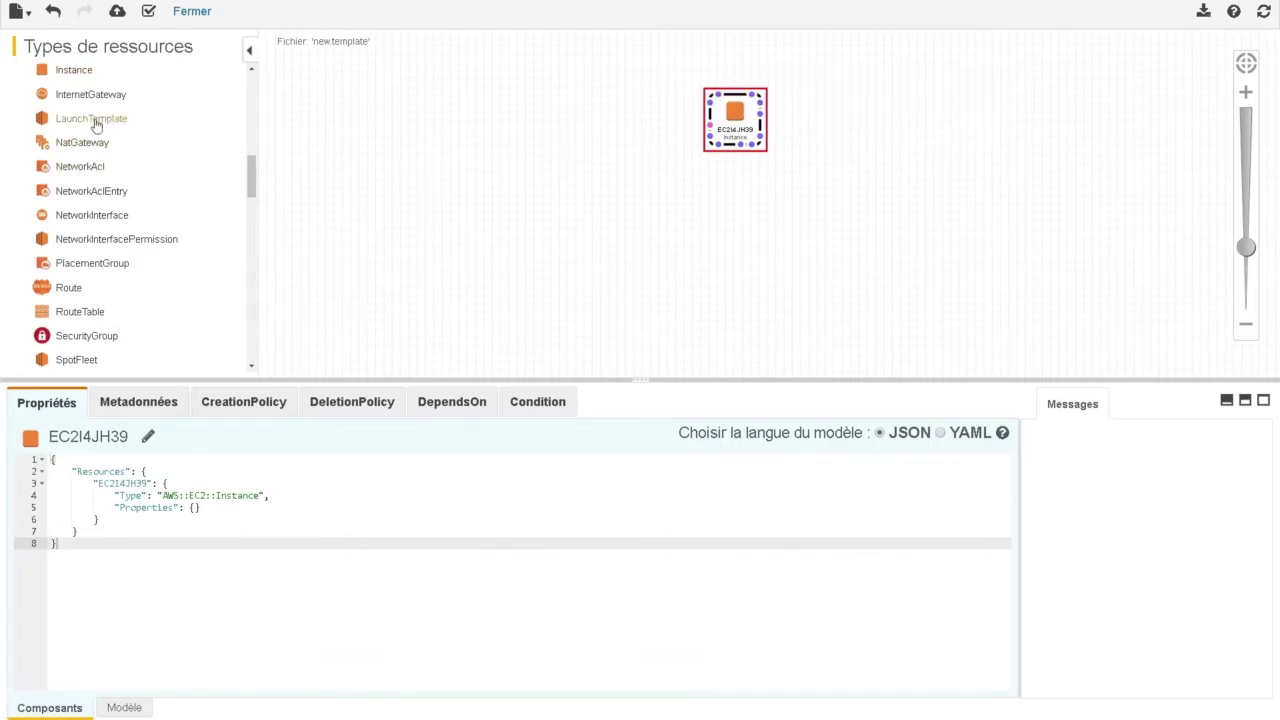
- Add an EC2 LaunchTemplate to the canvas and link it to the instance with DependsOn, with the instance at its lower left
left_click_drag(94, 120, 617, 144)
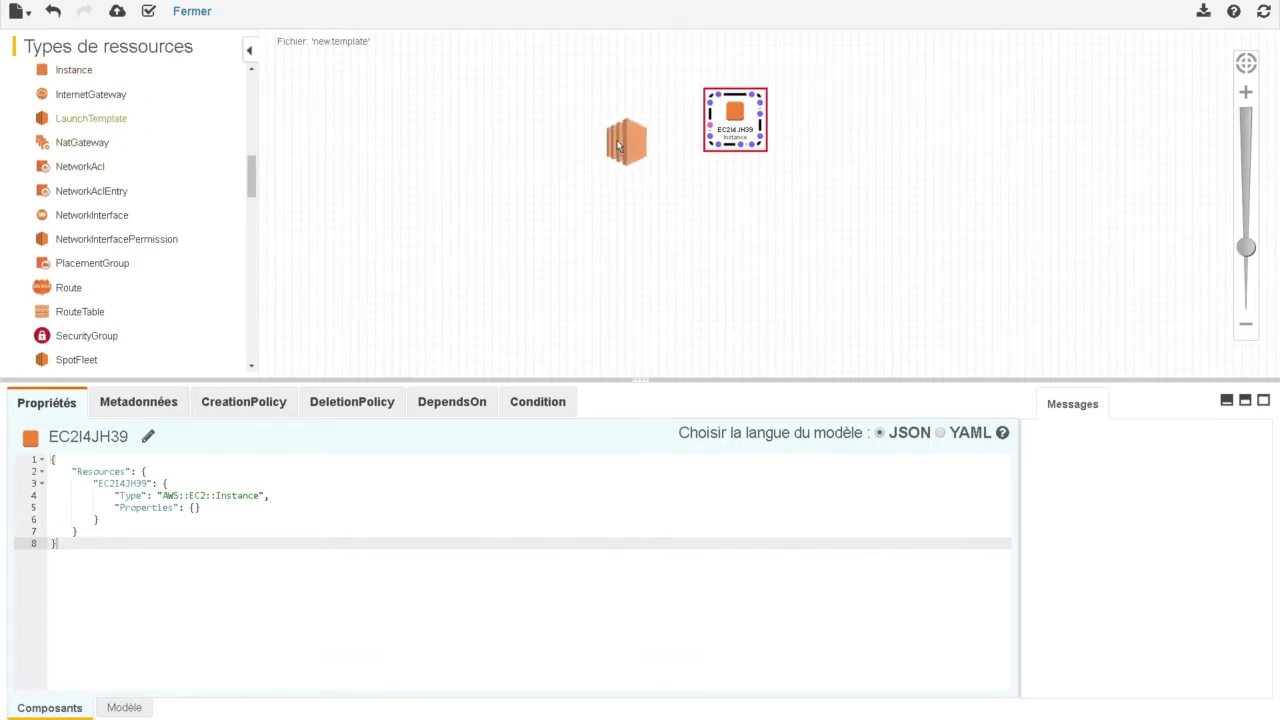
left_click_drag(546, 120, 409, 189)
left_click(700, 208)
left_click(735, 125)
- Duplicate the LaunchTemplate, link the copy to the instance, and stack both templates to the right of the instance
left_click(545, 120)
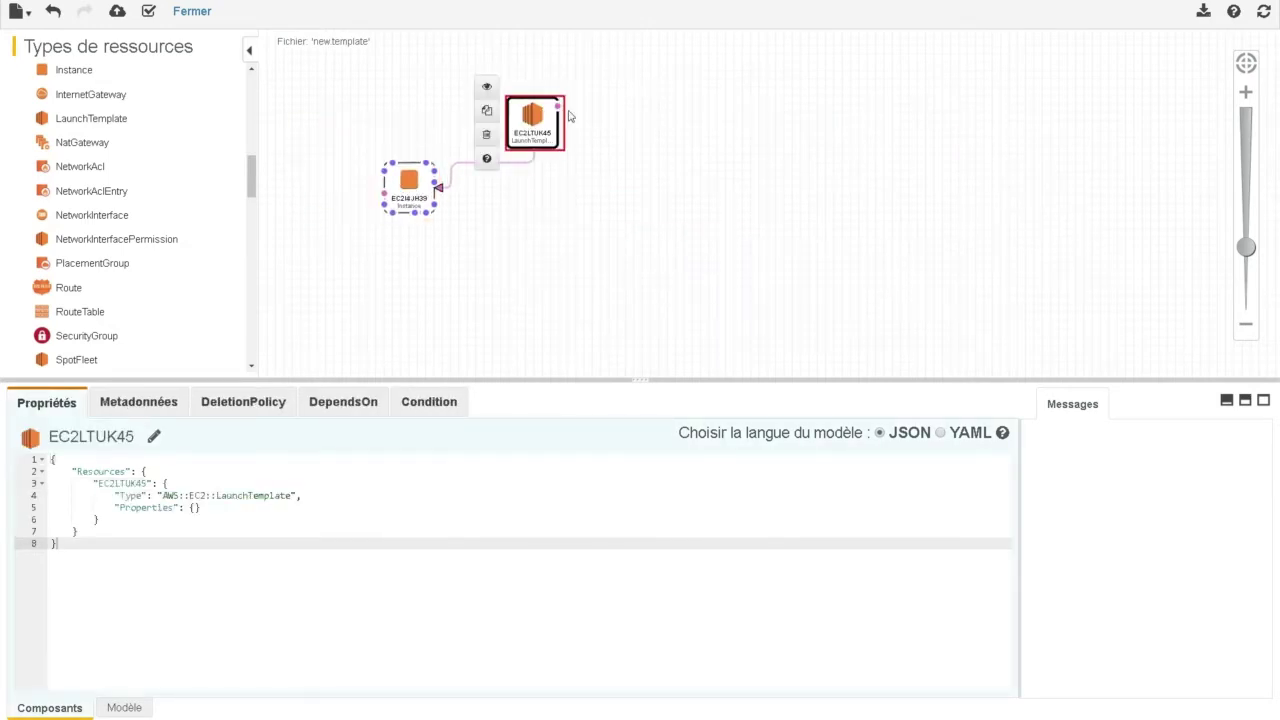
left_click(487, 110)
left_click_drag(543, 129, 594, 65)
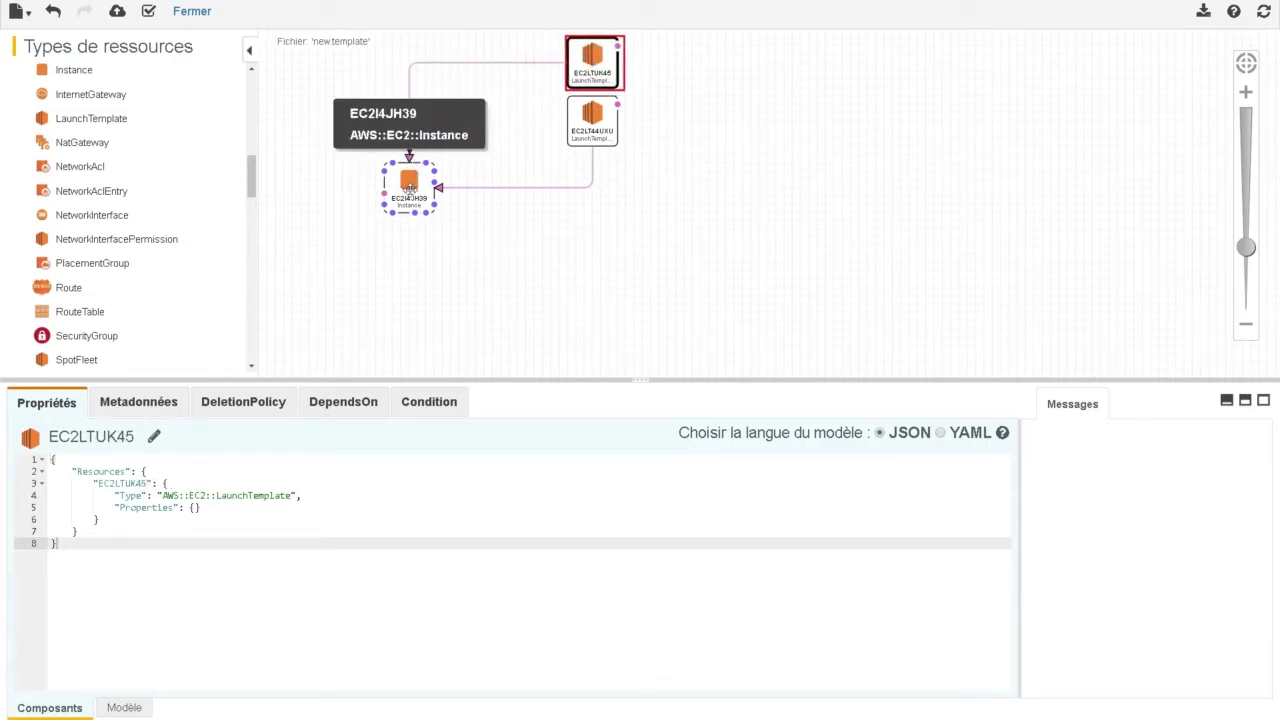
left_click_drag(410, 190, 476, 100)
left_click_drag(770, 166, 771, 246)
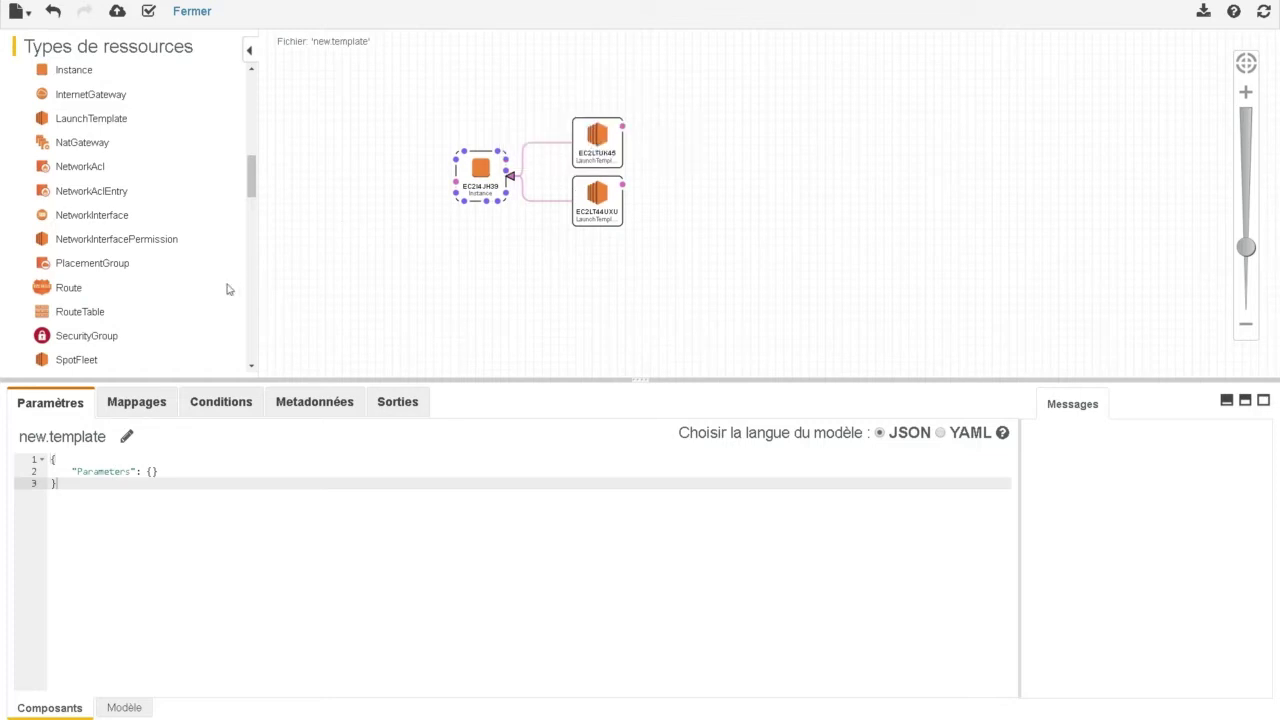
- Add an EC2 SecurityGroup to the right of the launch templates and connect it with them through DependsOn links
left_click_drag(81, 340, 479, 91)
left_click_drag(795, 92, 600, 145)
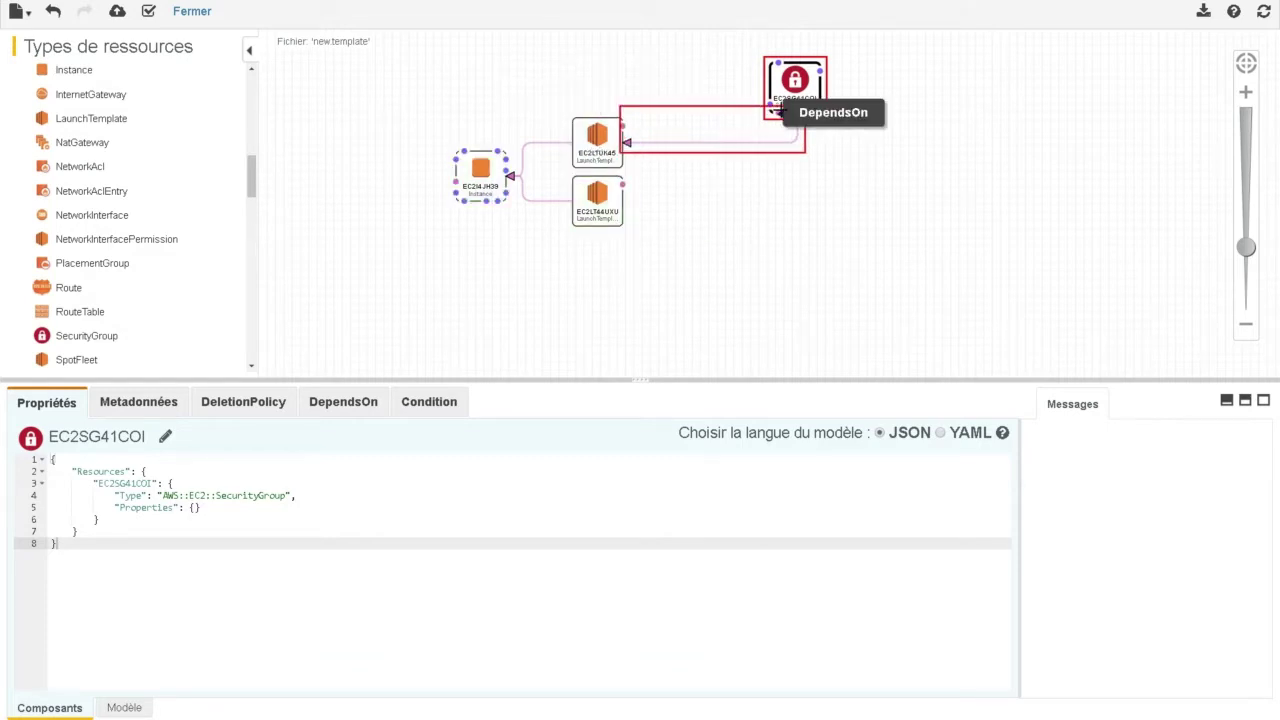
left_click_drag(788, 110, 712, 172)
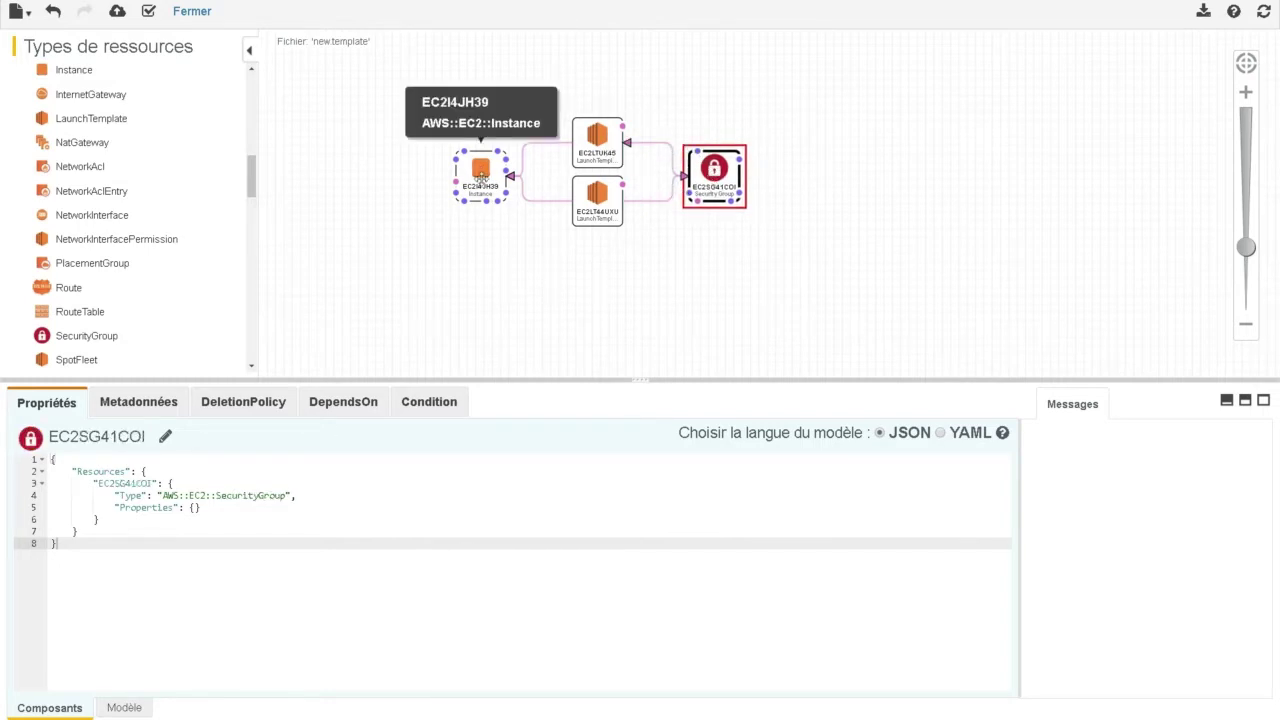
- Move the original launch template and the instance aside, and delete the duplicated launch template
left_click(481, 178)
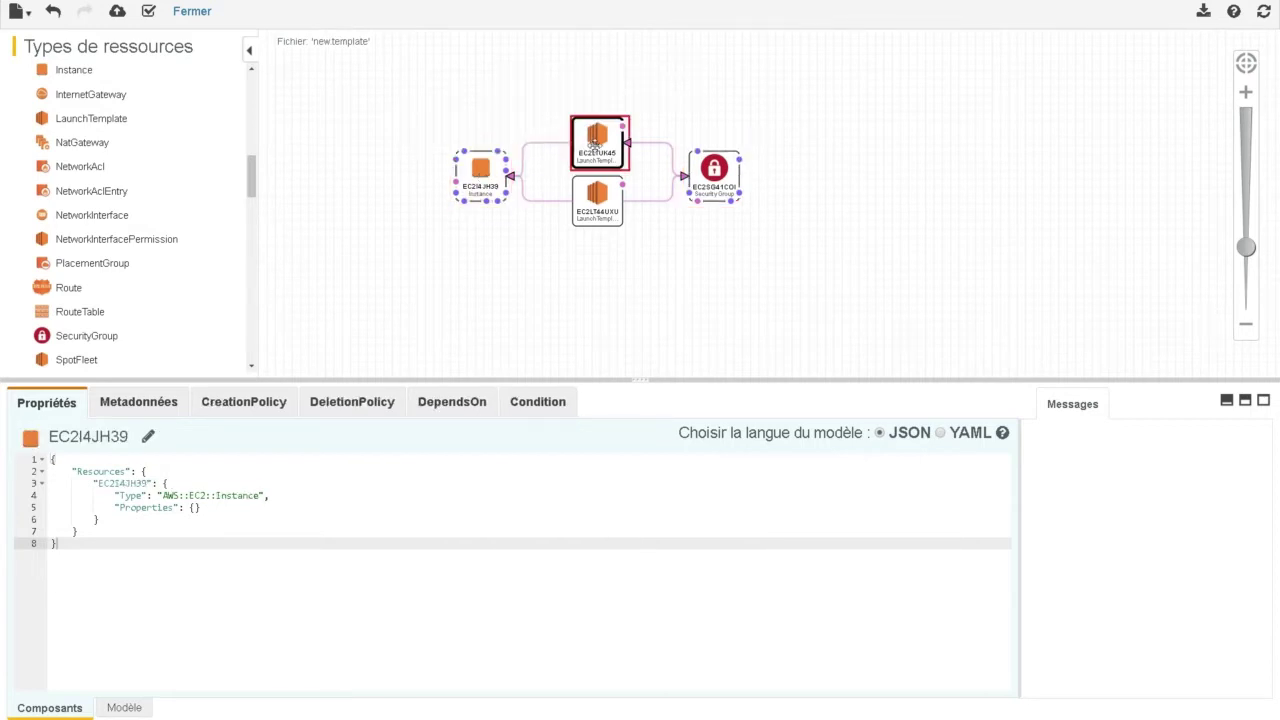
left_click_drag(597, 140, 424, 92)
left_click_drag(481, 170, 424, 243)
left_click(597, 198)
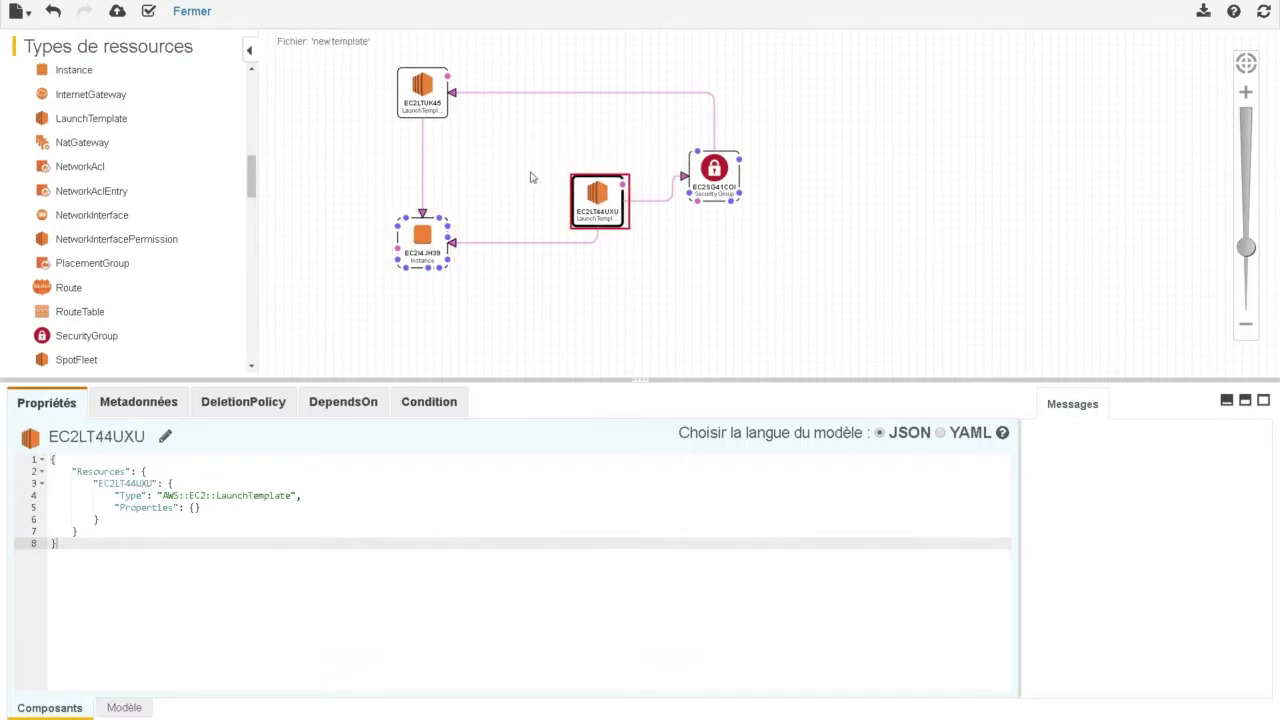
key("Delete")
left_click(703, 26)
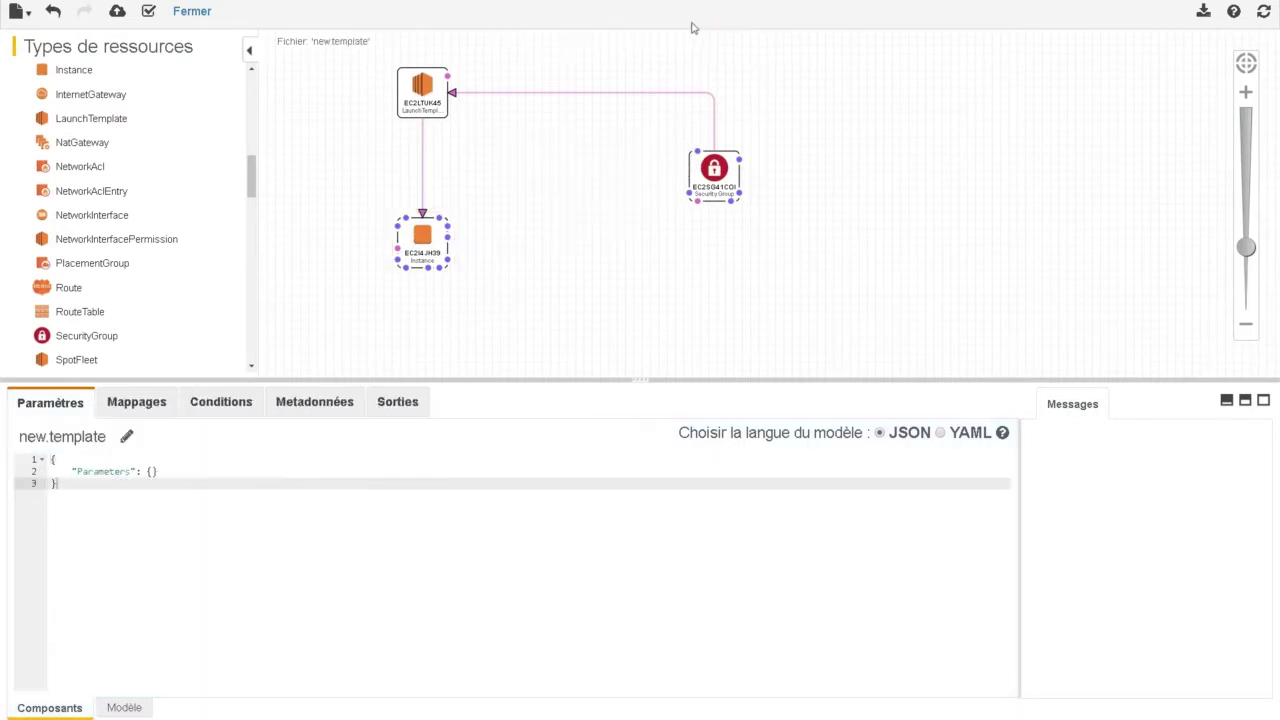
- Duplicate the EC2 instance and place the copy directly to the right of the original
left_click(421, 237)
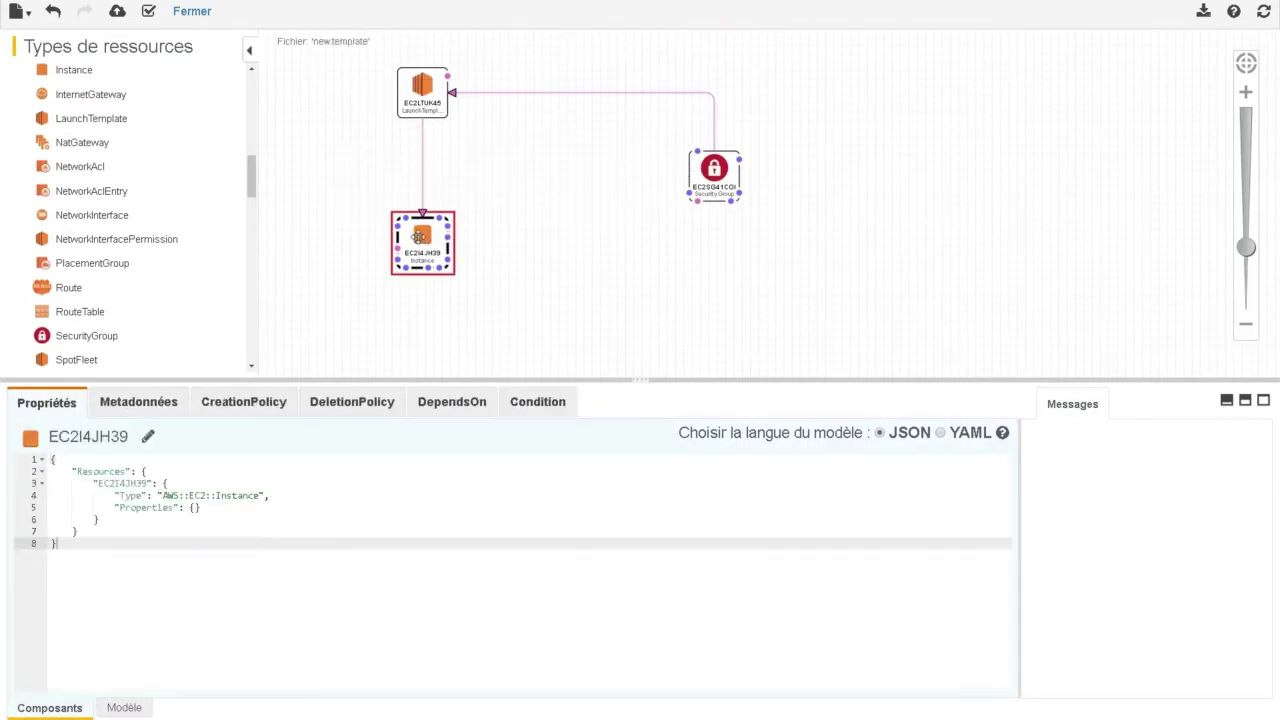
left_click(372, 230)
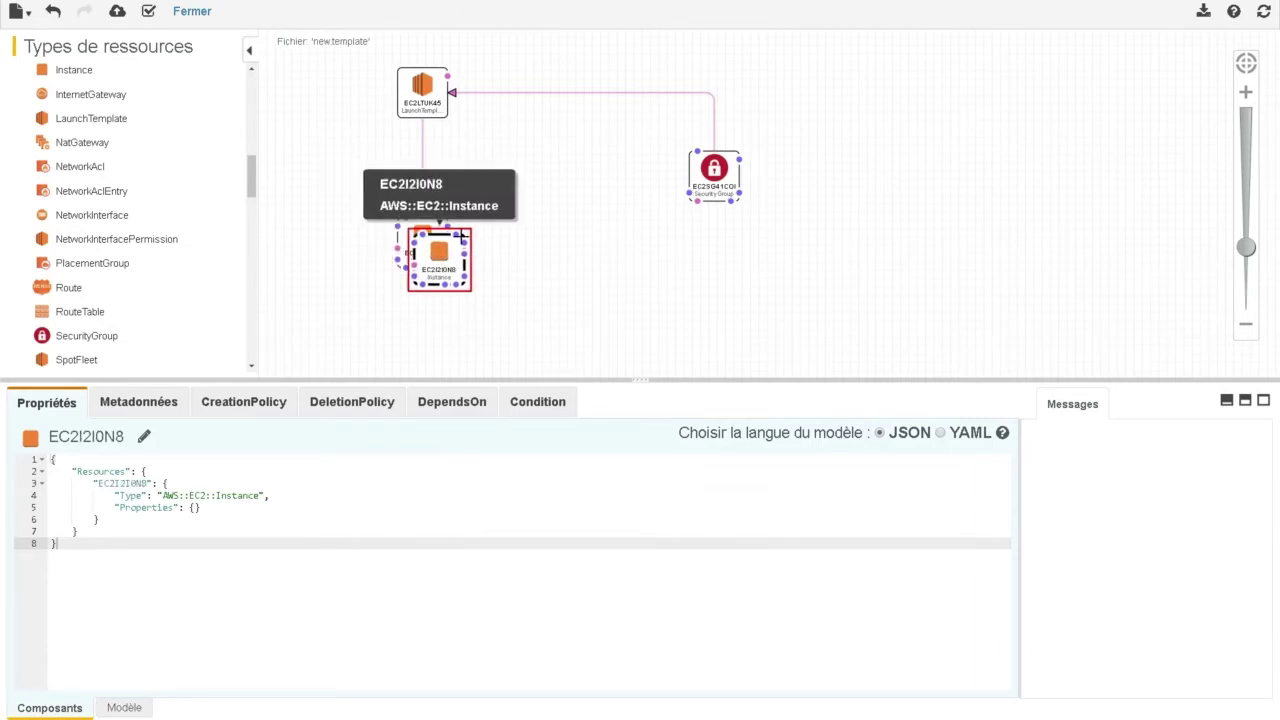
left_click_drag(441, 255, 499, 239)
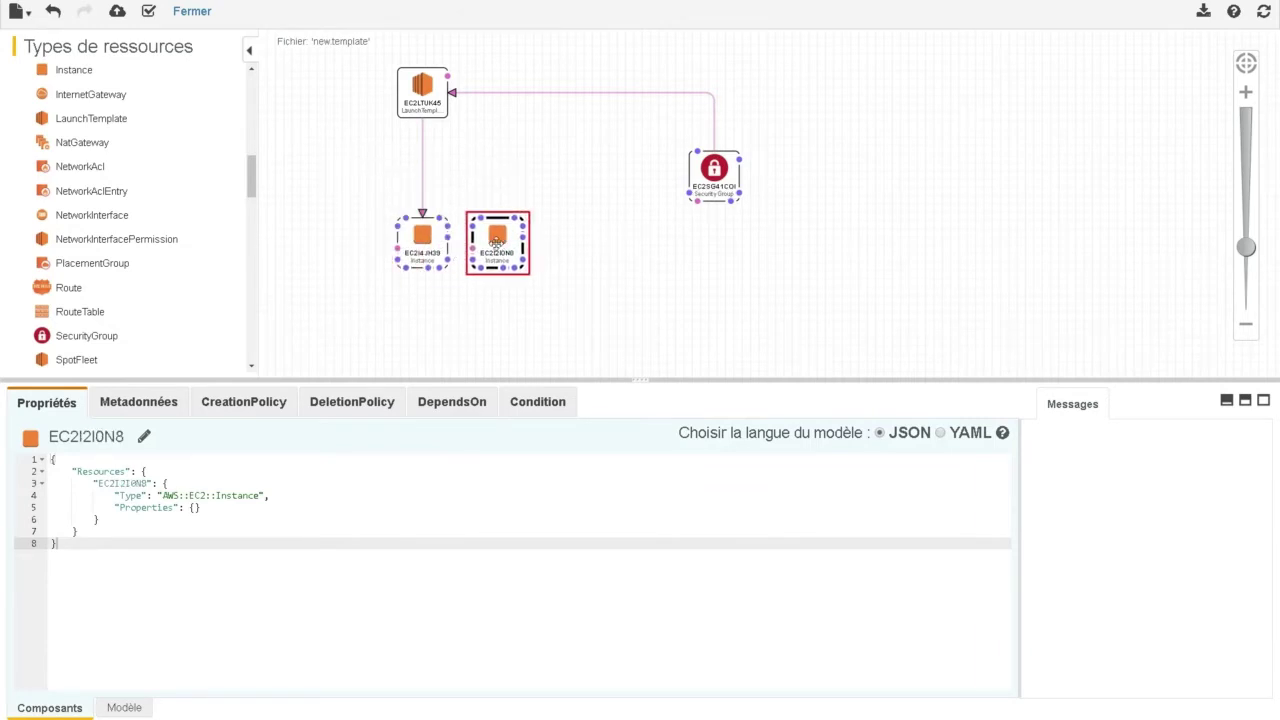
- Link the launch template to the duplicated instance and stack both instances to the left of the launch template
left_click_drag(443, 80, 327, 118)
left_click_drag(424, 95, 524, 179)
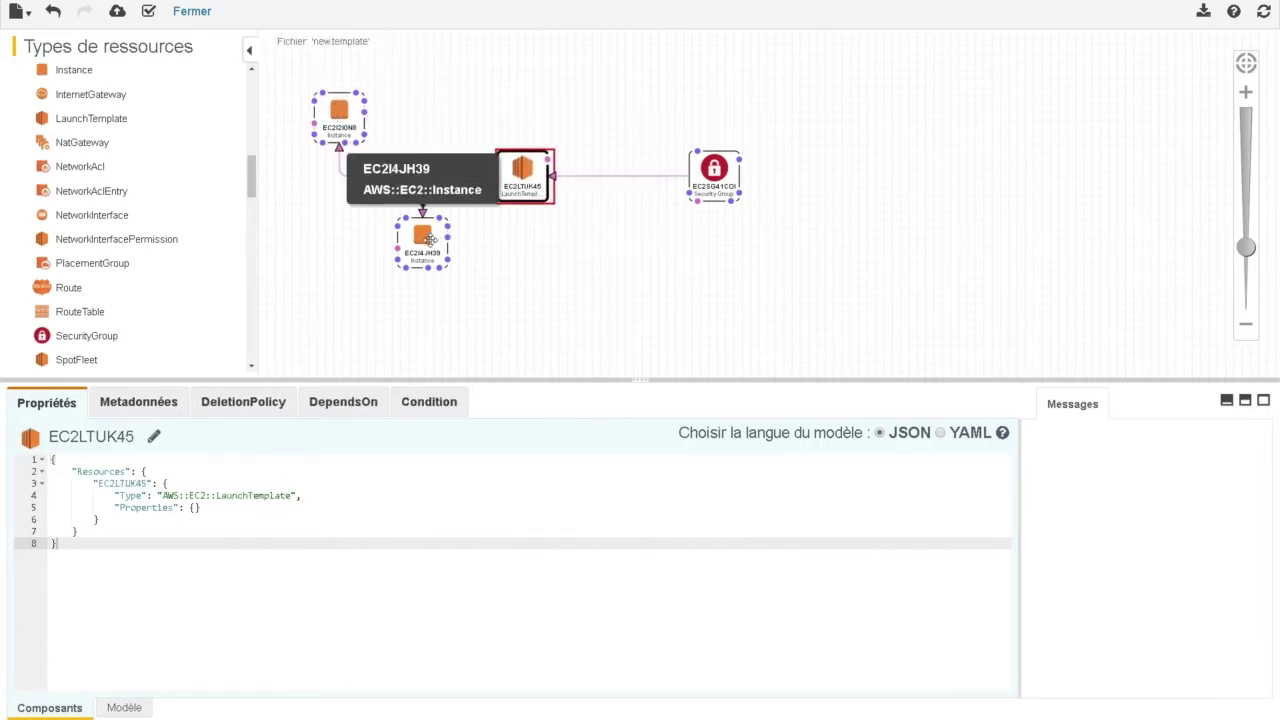
left_click_drag(428, 241, 345, 190)
left_click_drag(506, 180, 416, 153)
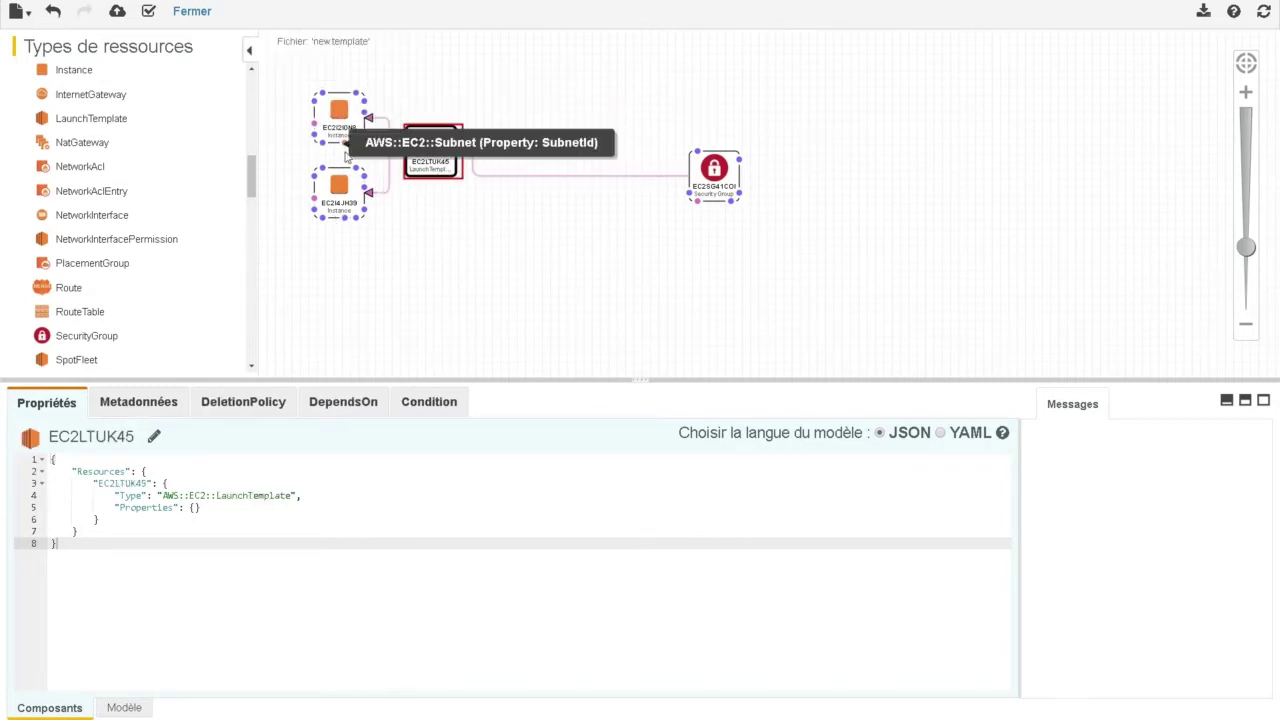
- Move the security group below the instances, and shift both instances and the launch template toward the middle of the canvas
left_click_drag(714, 170, 324, 296)
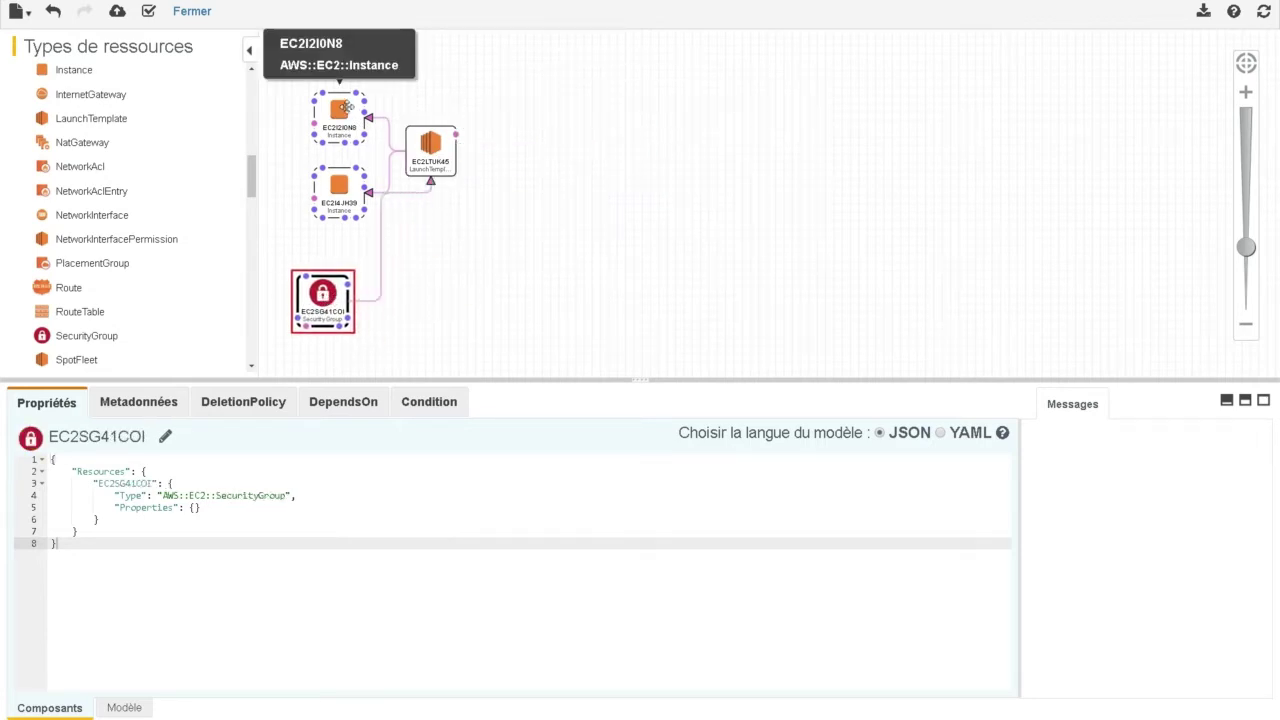
left_click_drag(343, 105, 561, 101)
left_click_drag(344, 185, 552, 165)
left_click_drag(428, 142, 670, 142)
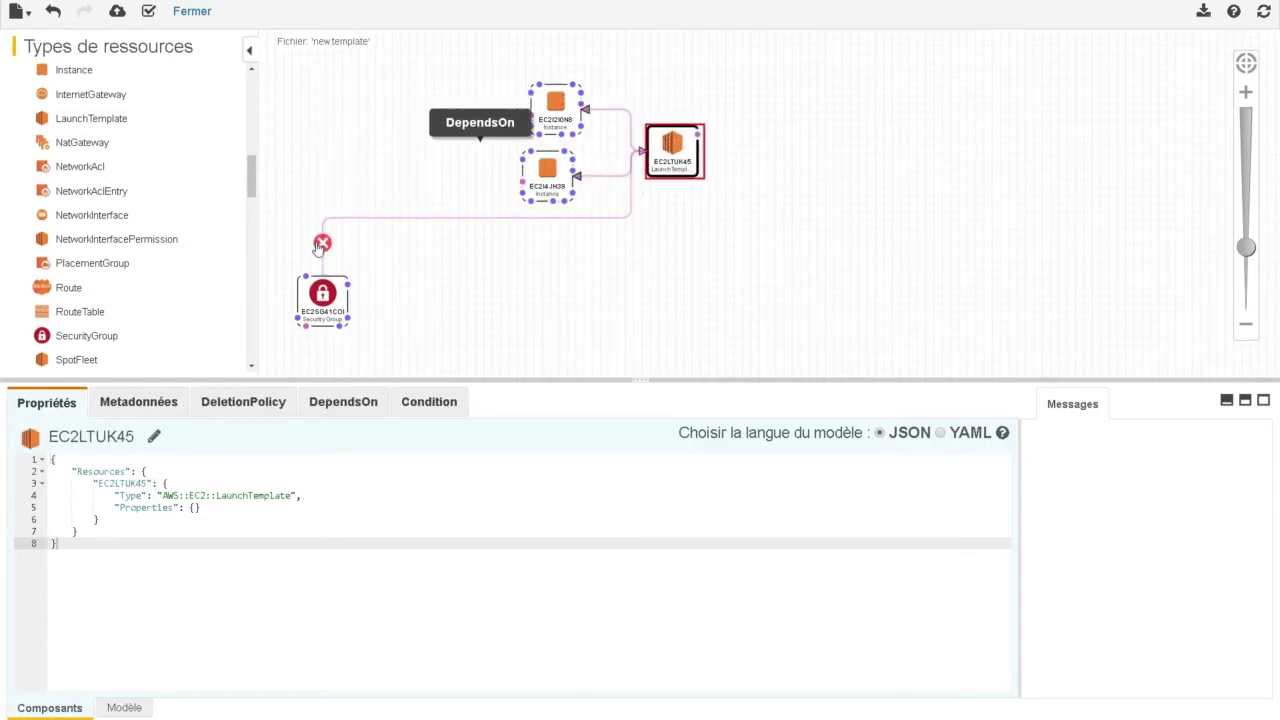
- Remove the DependsOn link between the security group and the launch template, and refresh the diagram
left_click(322, 244)
left_click(705, 24)
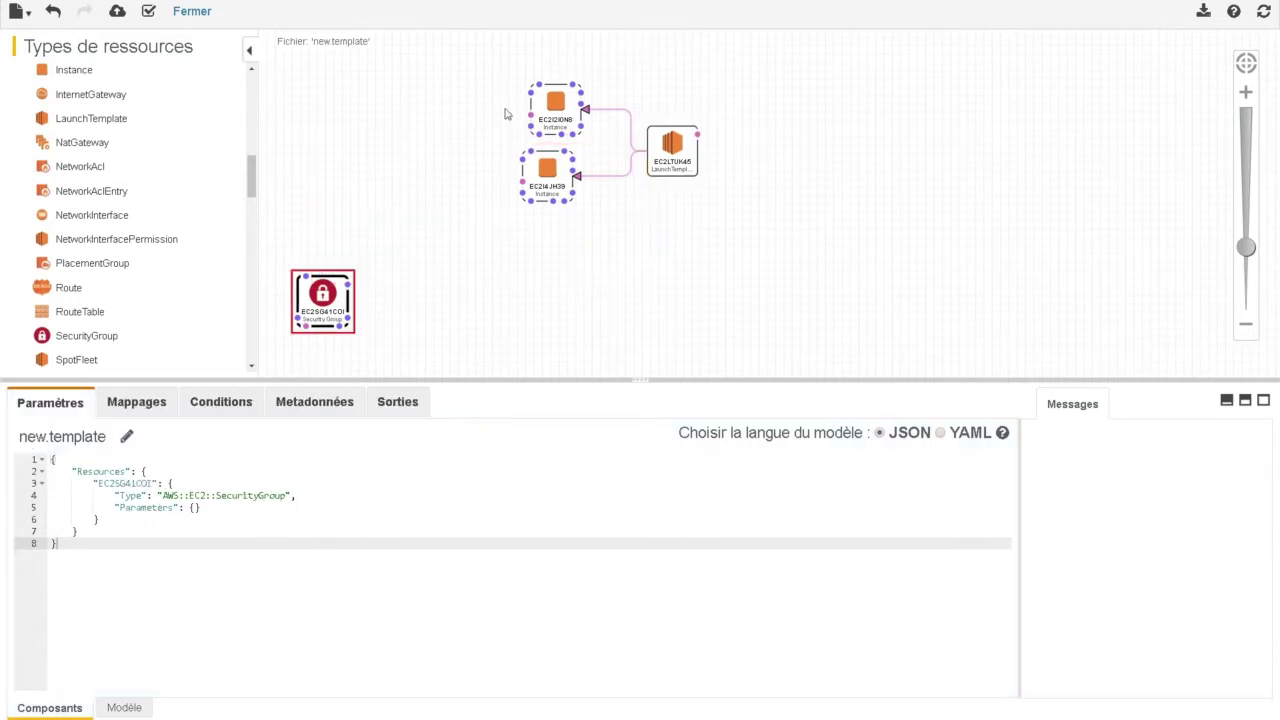
left_click(1262, 14)
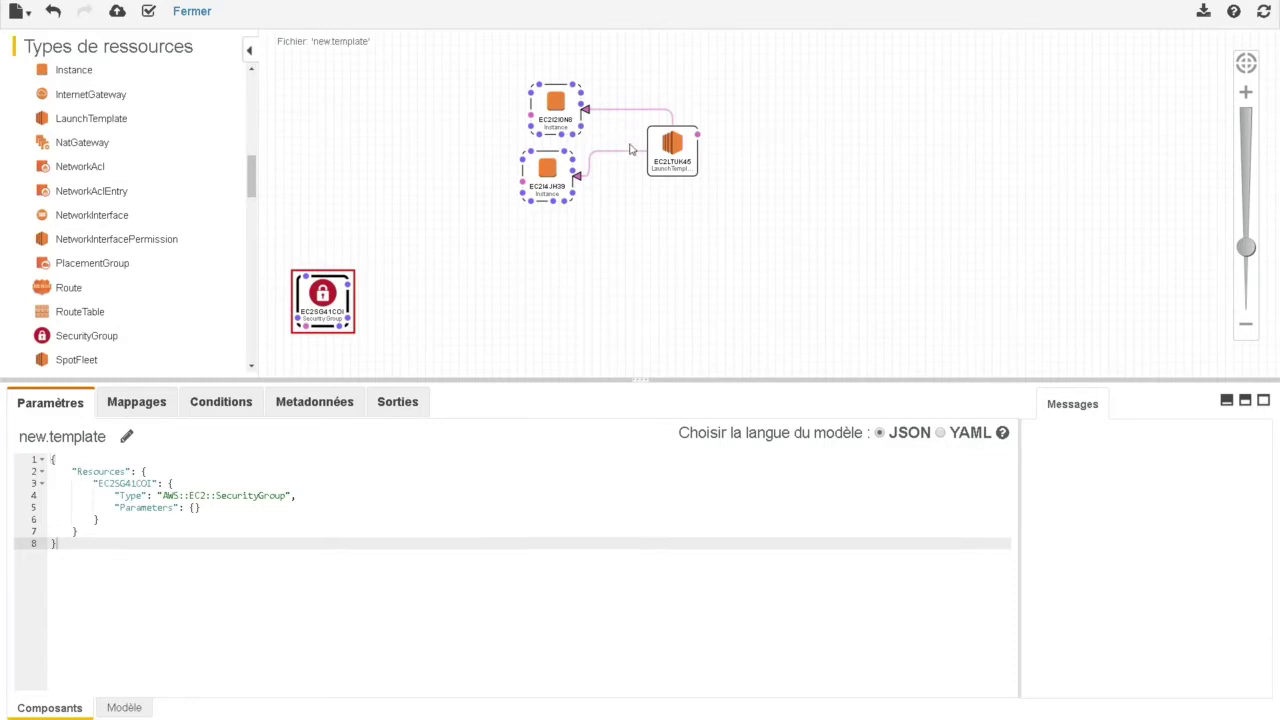
- Place the security group left of the instances, link both instances to it with DependsOn, and align the resources
left_click_drag(316, 308, 385, 155)
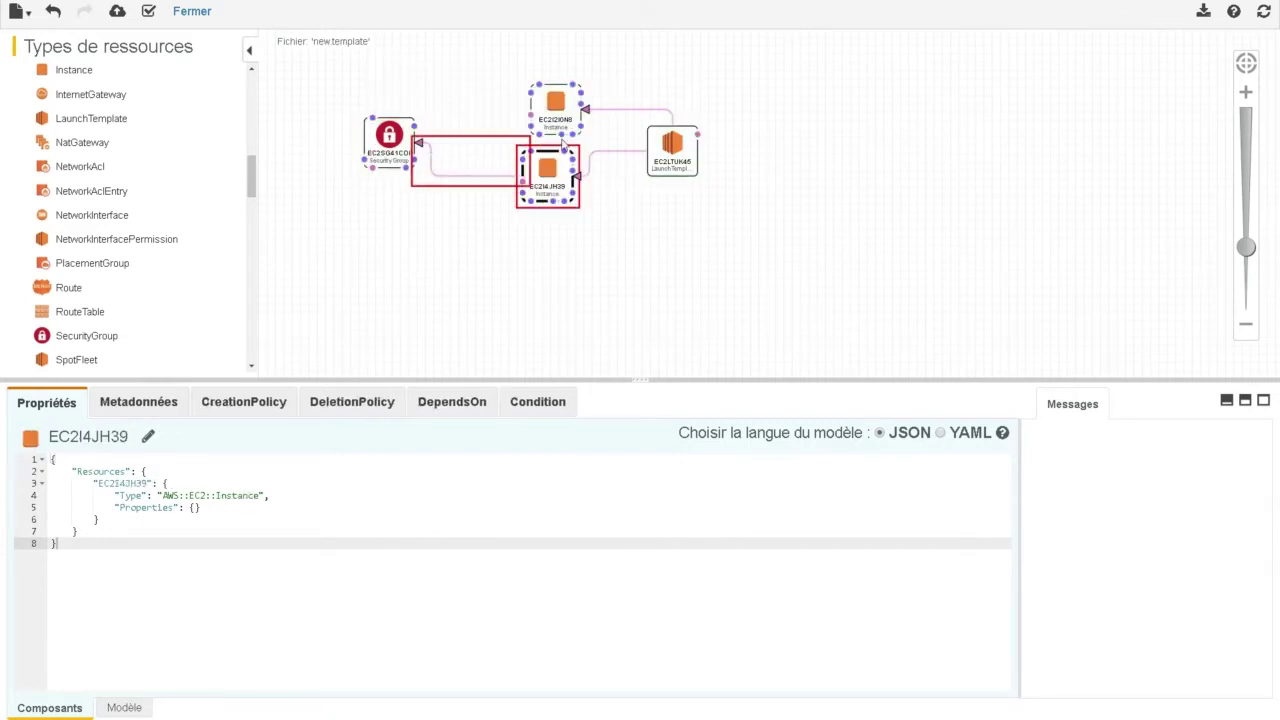
left_click_drag(585, 108, 430, 140)
mouse_move(676, 149)
left_mouse_down()
mouse_move(708, 142)
mouse_move(667, 143)
left_mouse_up()
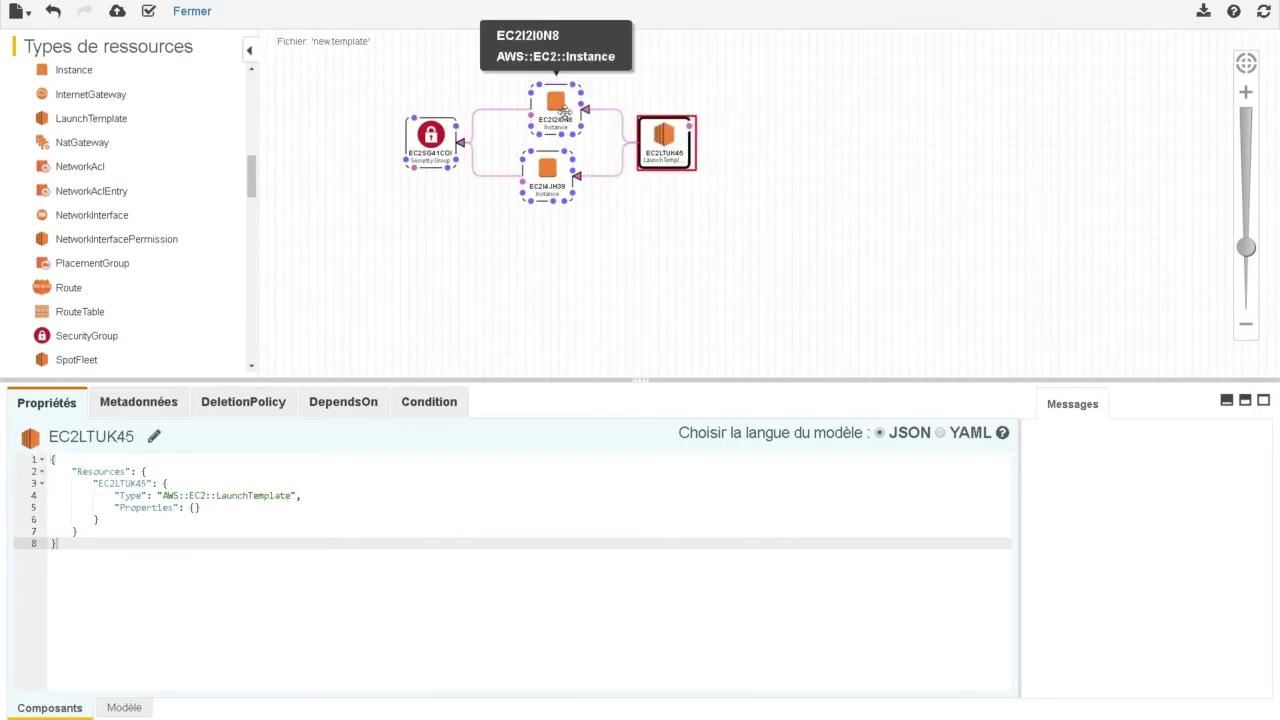
left_click_drag(557, 110, 547, 110)
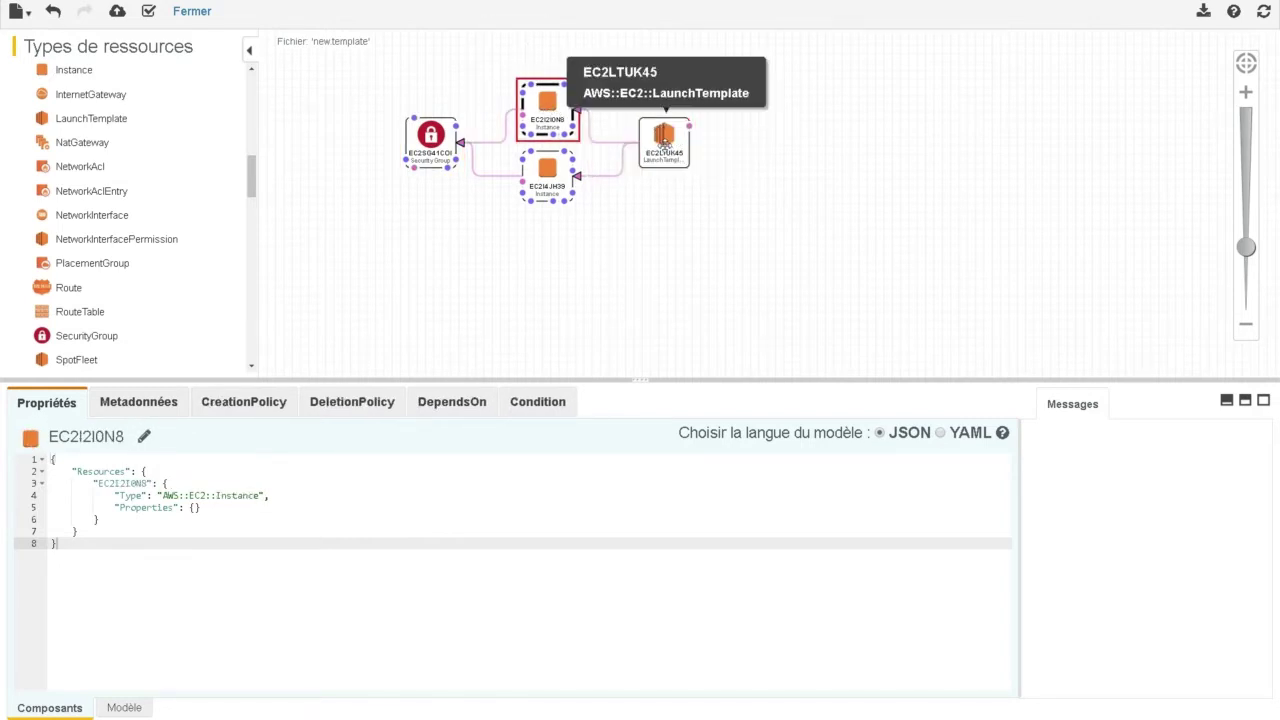
- Examine the launch template's JSON code and its Properties key, and open the AWS::EC2::LaunchTemplate documentation
left_click(664, 141)
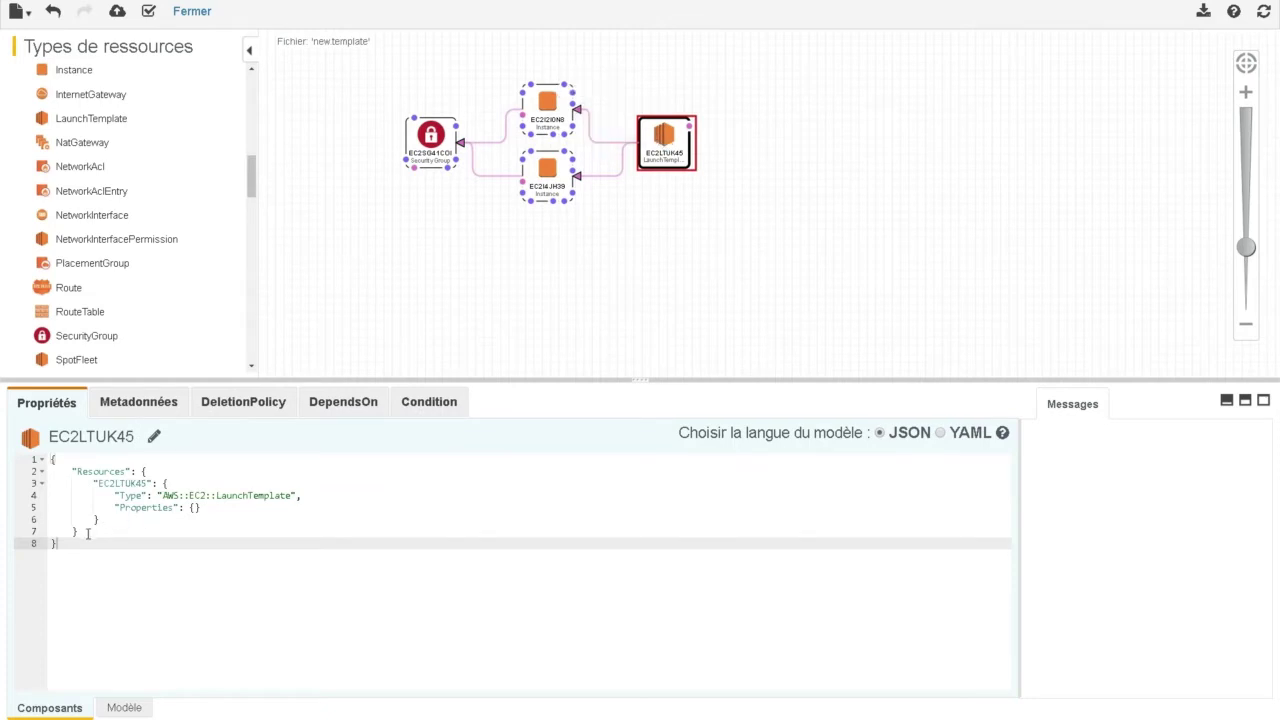
left_click_drag(57, 538, 40, 460)
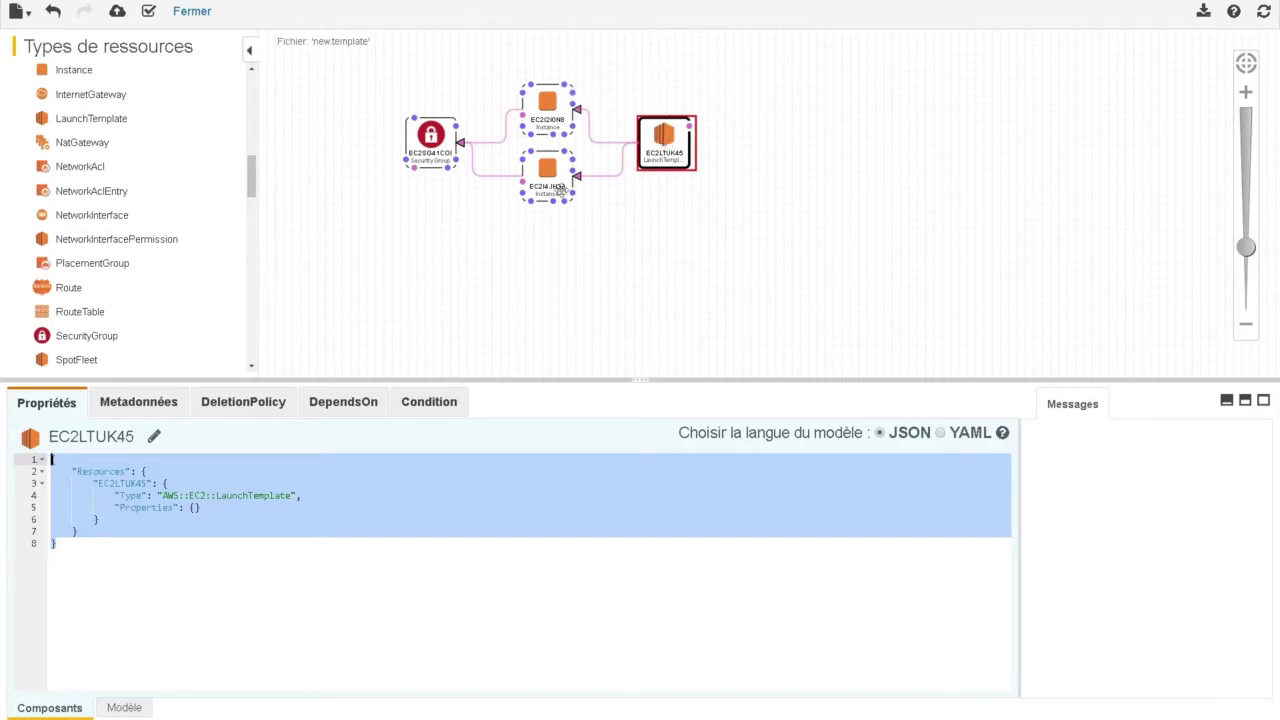
double_click(139, 508)
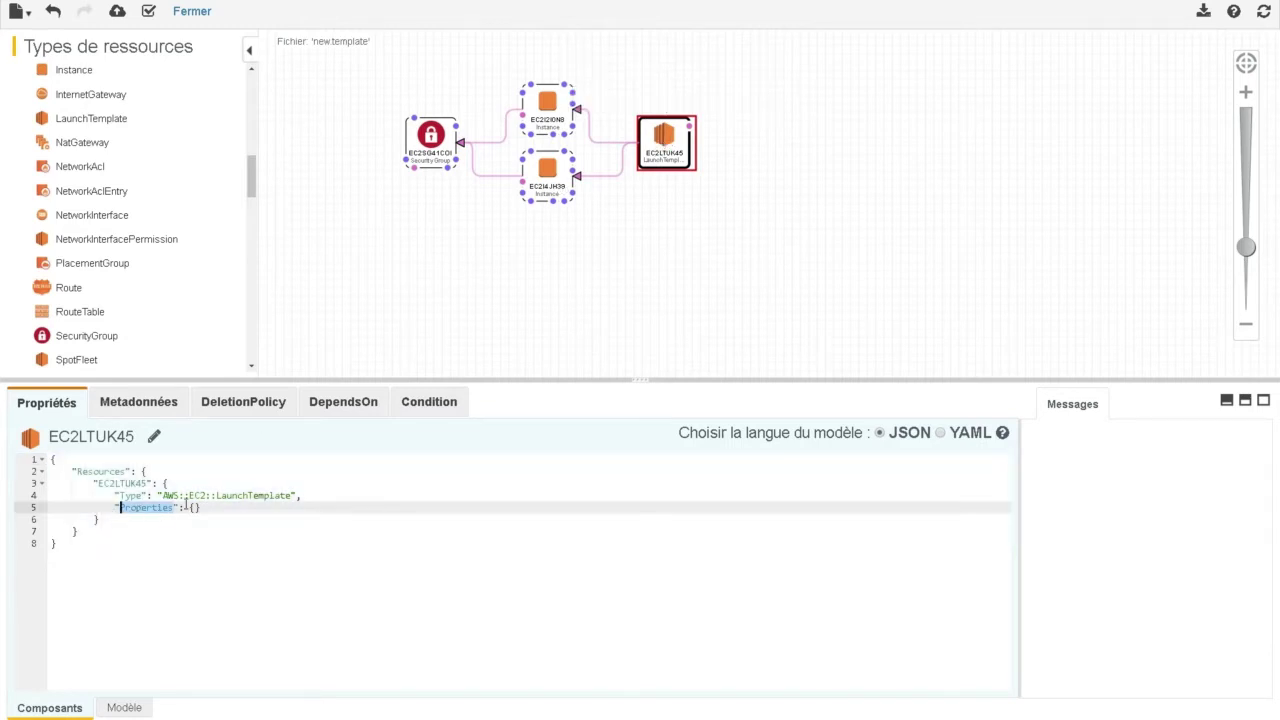
left_click(667, 140)
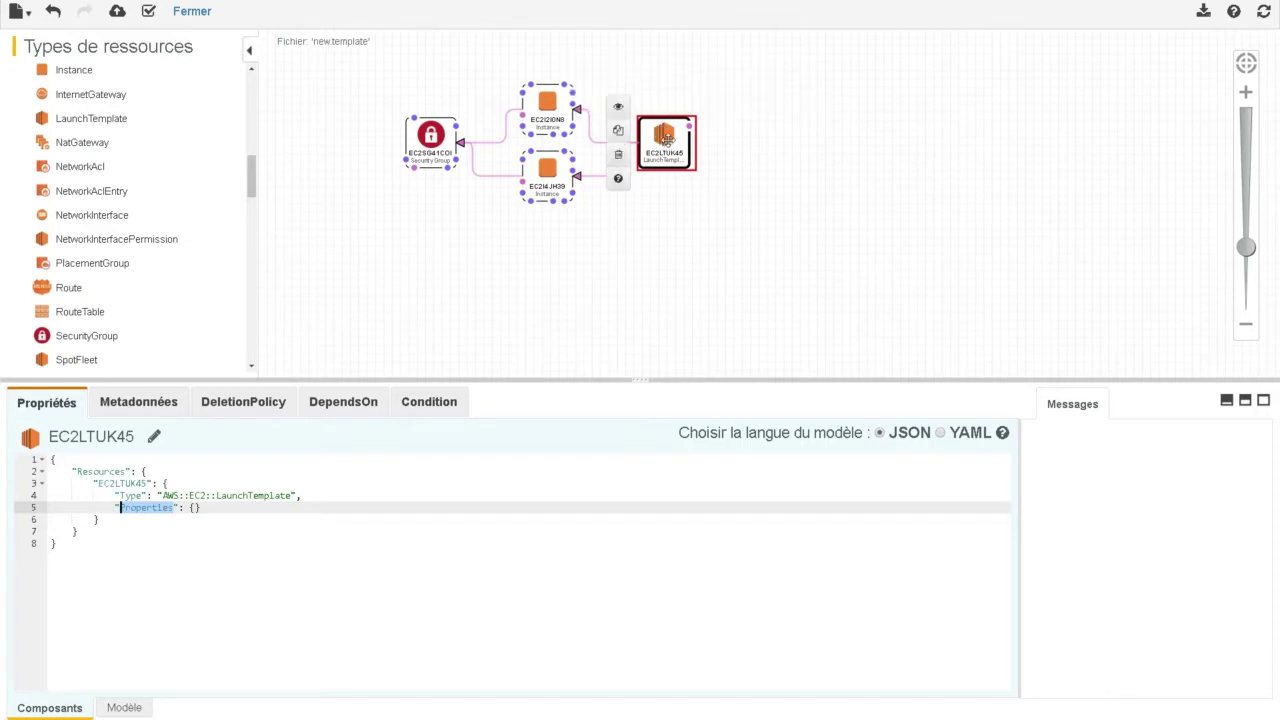
left_click(618, 180)
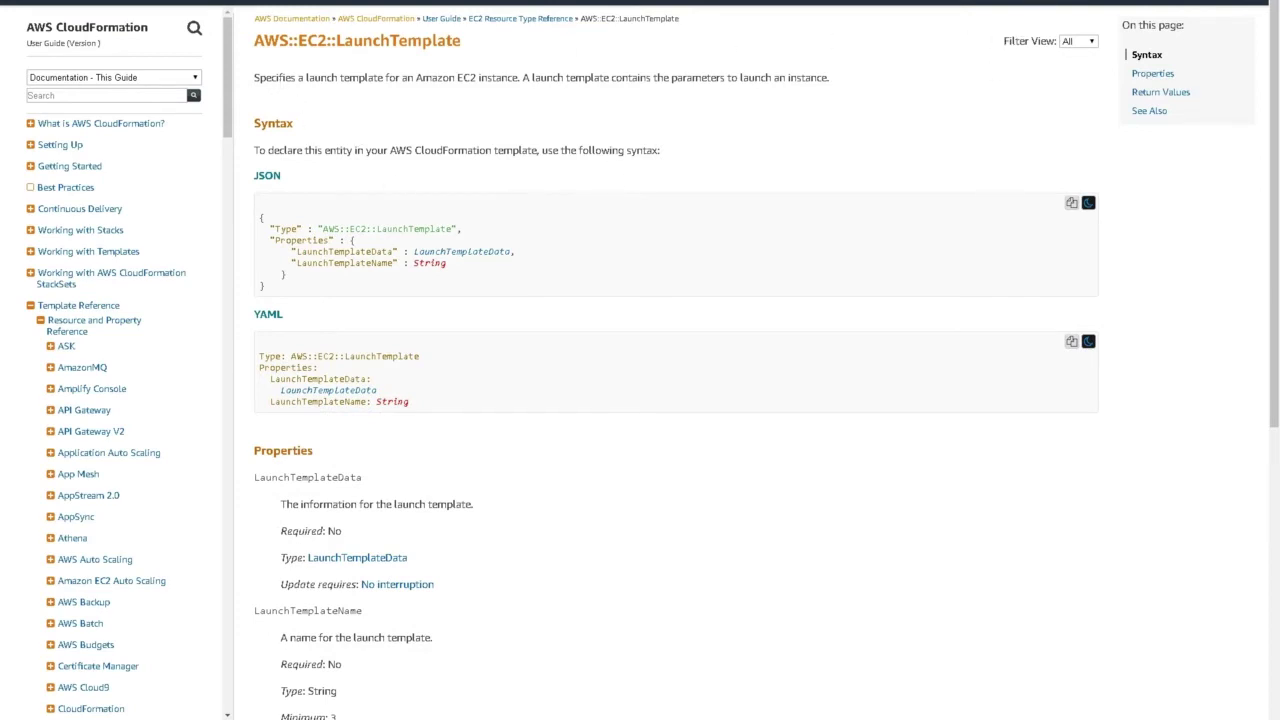
- Switch the AWS::EC2::LaunchTemplate documentation to French and examine its description, JSON syntax, properties and return values
left_click(1110, 3)
left_click(1088, 96)
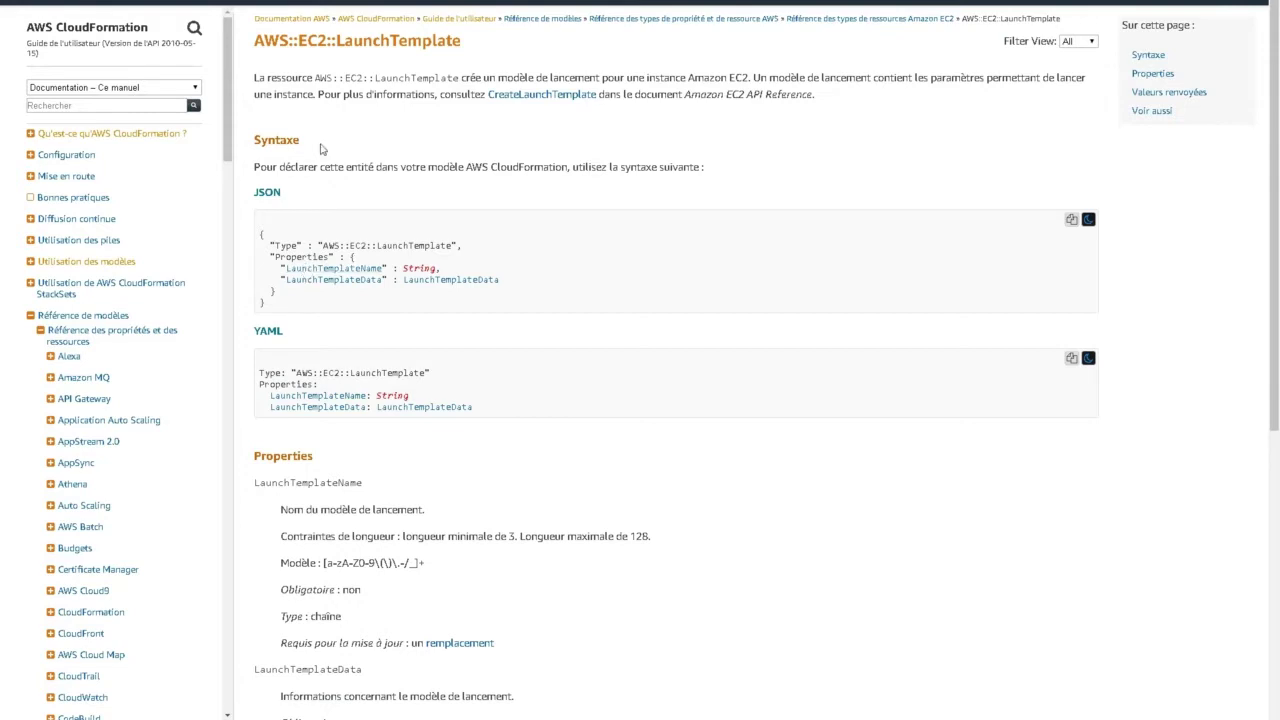
double_click(418, 78)
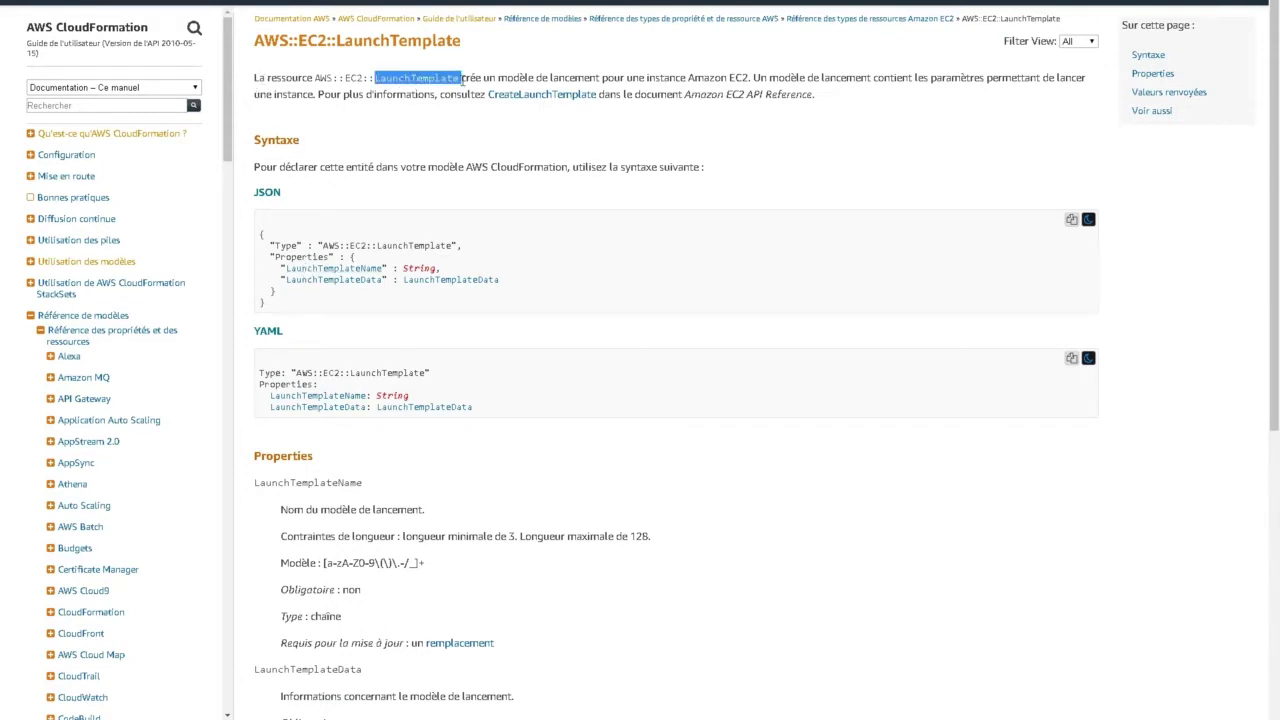
left_click(272, 304)
triple_click(272, 304)
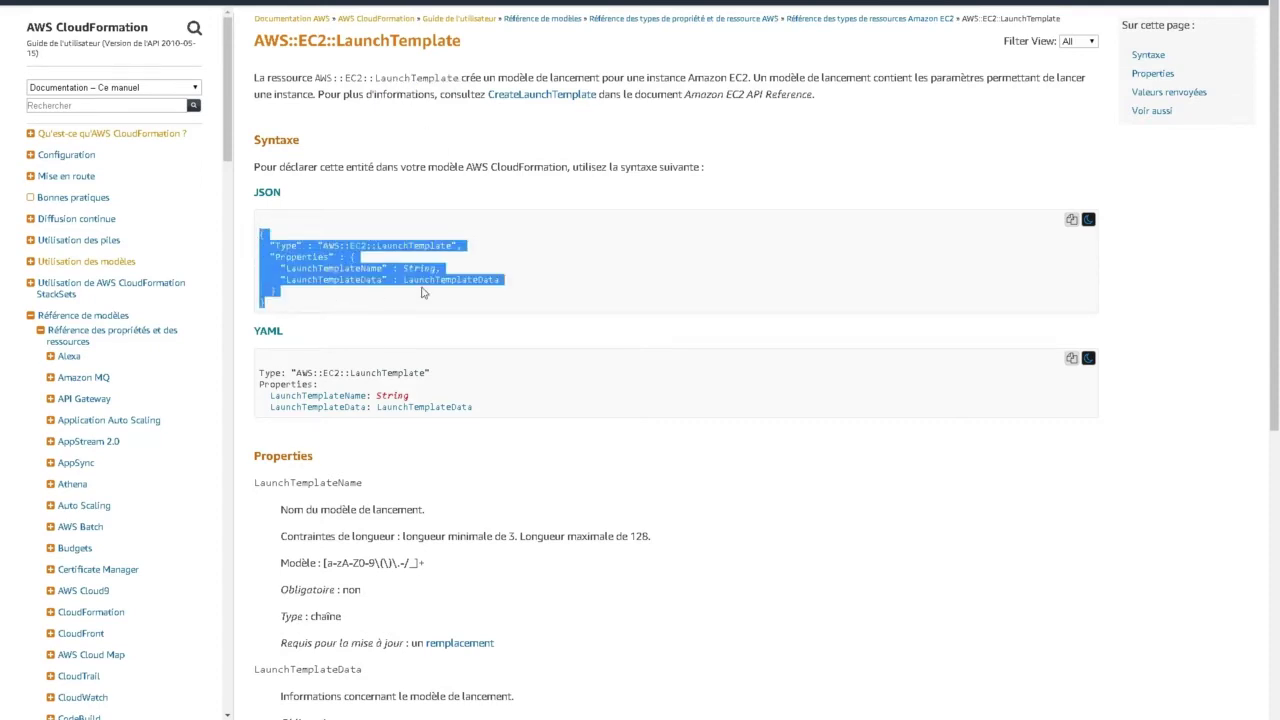
left_click(597, 366)
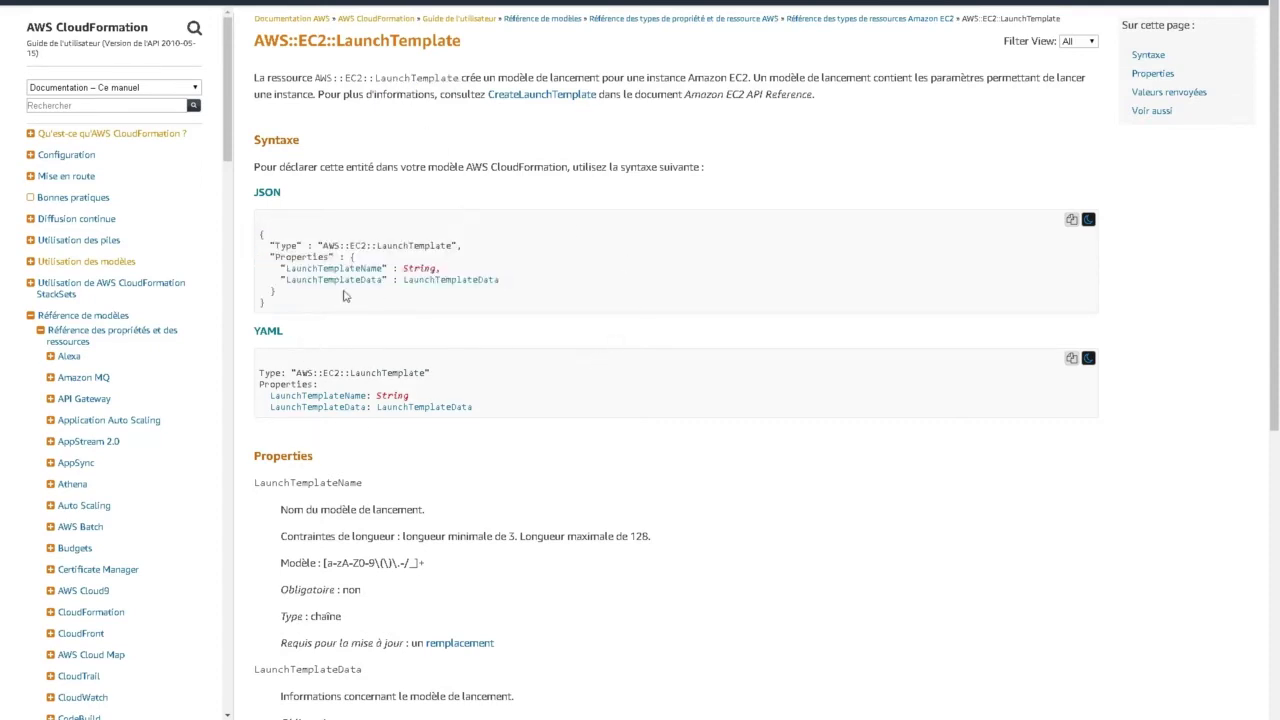
scroll(610, 336, "down", 5)
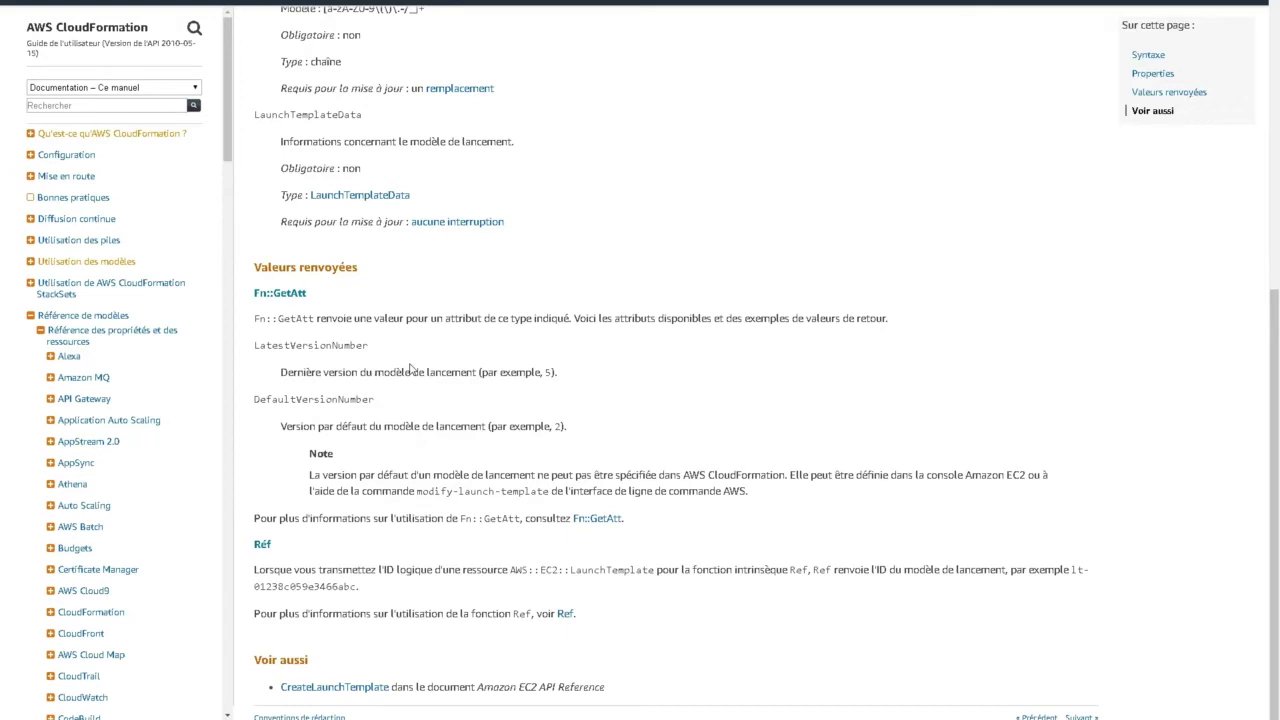
scroll(623, 234, "up", 5)
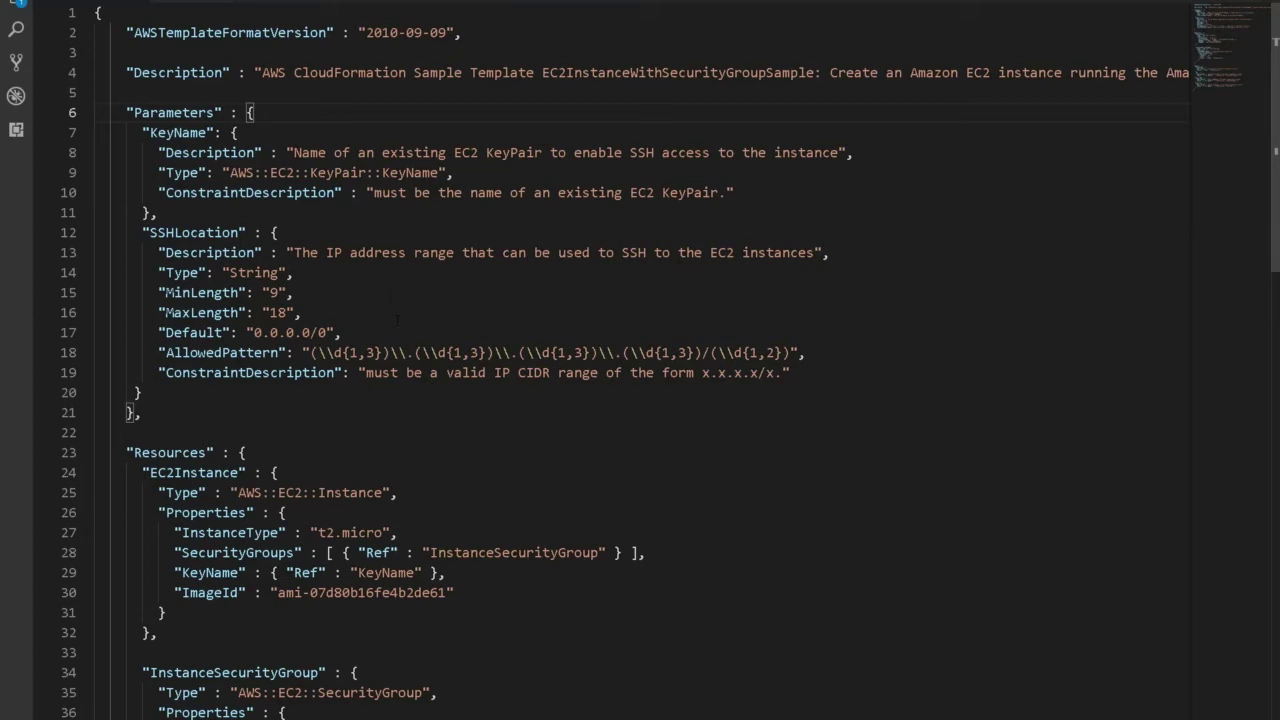
- Switch to Visual Studio Code and examine the sample template's Parameters and Resources sections, including the EC2 instance's InstanceType and ImageId properties
left_click_drag(126, 113, 150, 393)
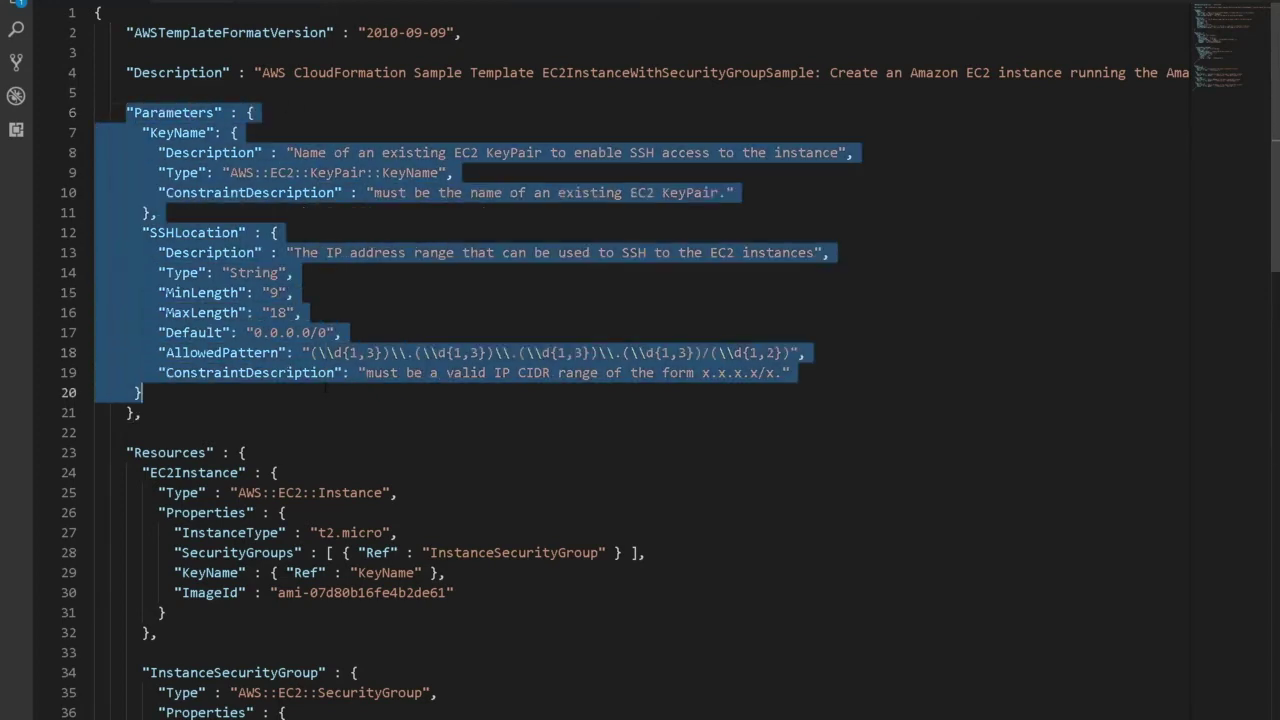
left_click(600, 472)
left_click_drag(157, 632, 95, 452)
left_click(432, 430)
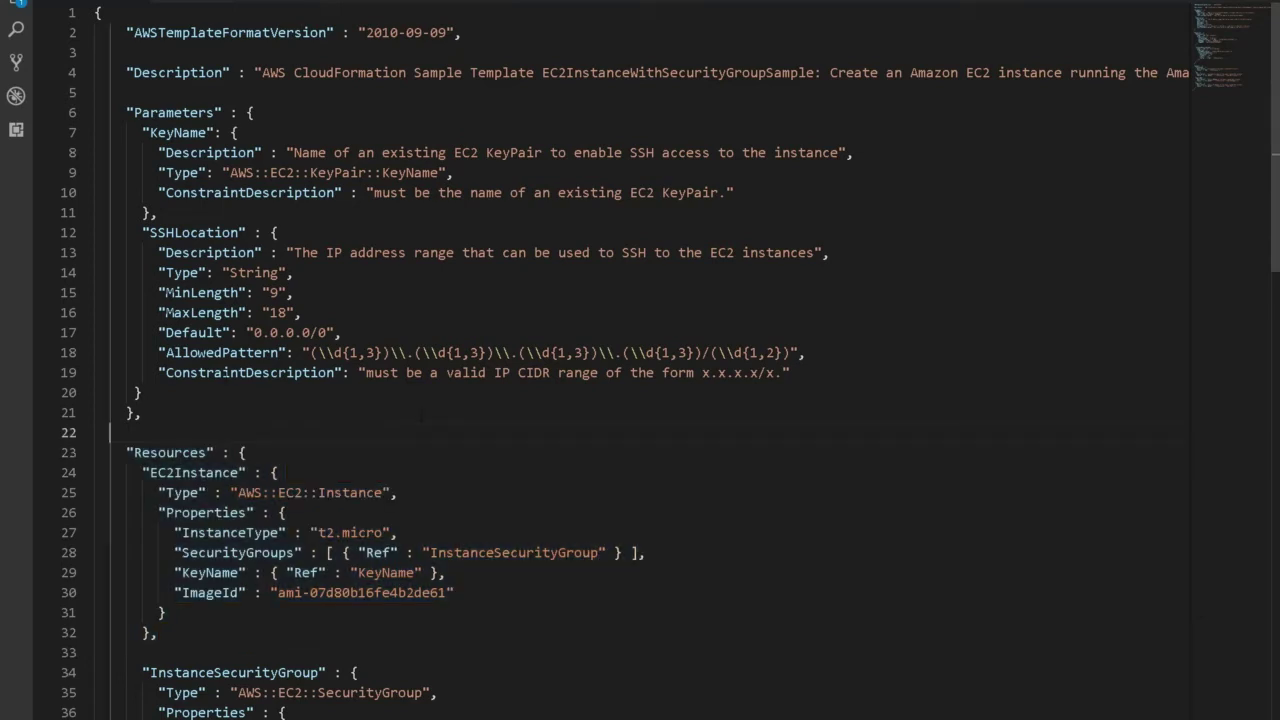
left_click_drag(318, 532, 384, 533)
left_click_drag(277, 592, 446, 592)
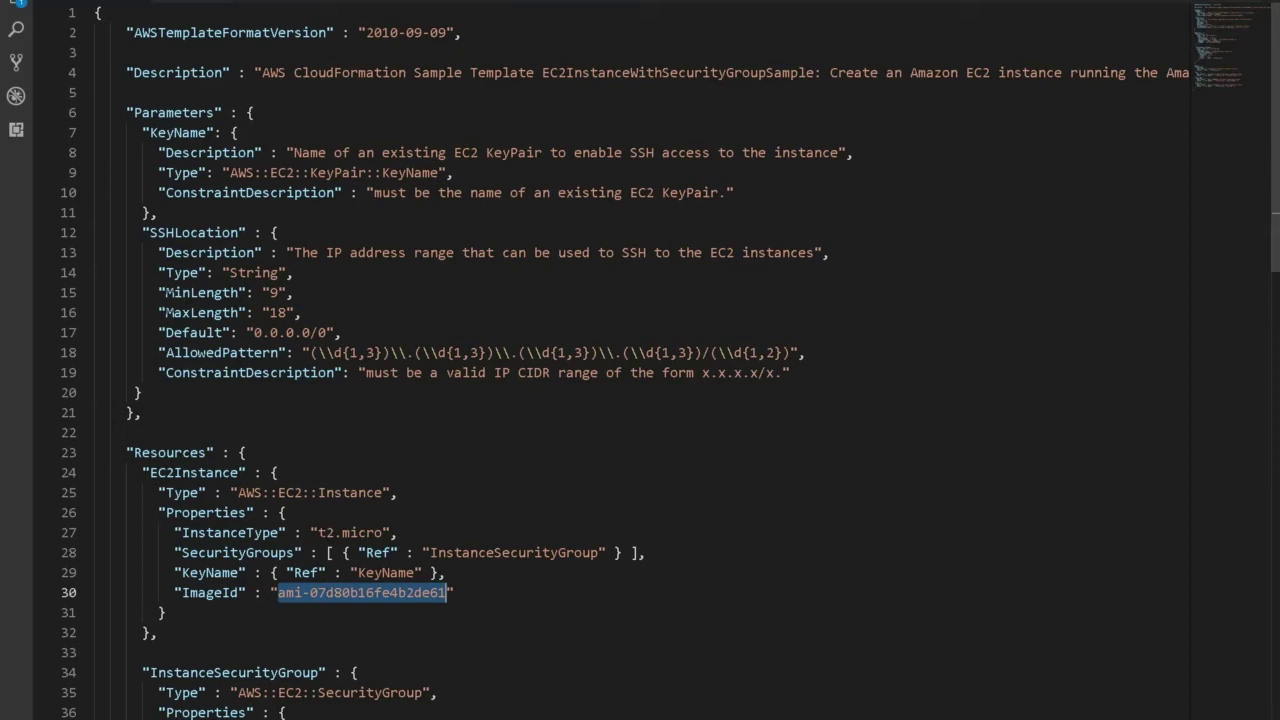
left_click_drag(318, 532, 383, 532)
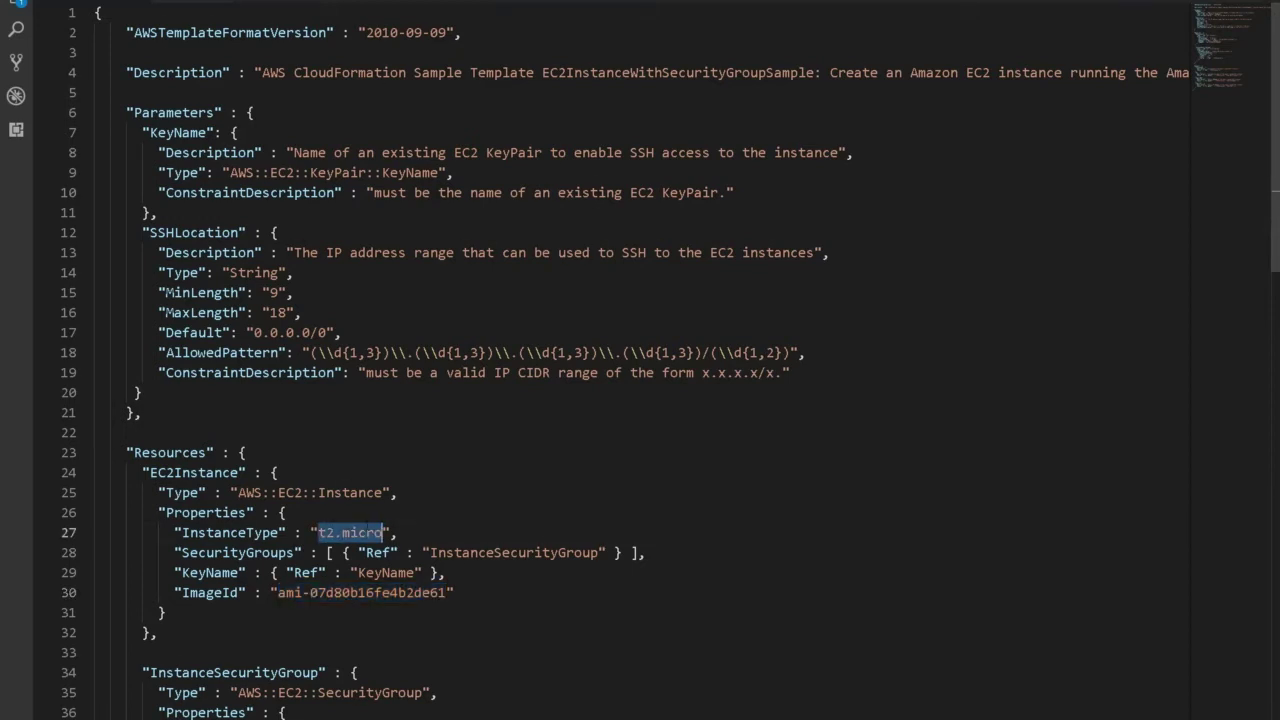
left_click(278, 593)
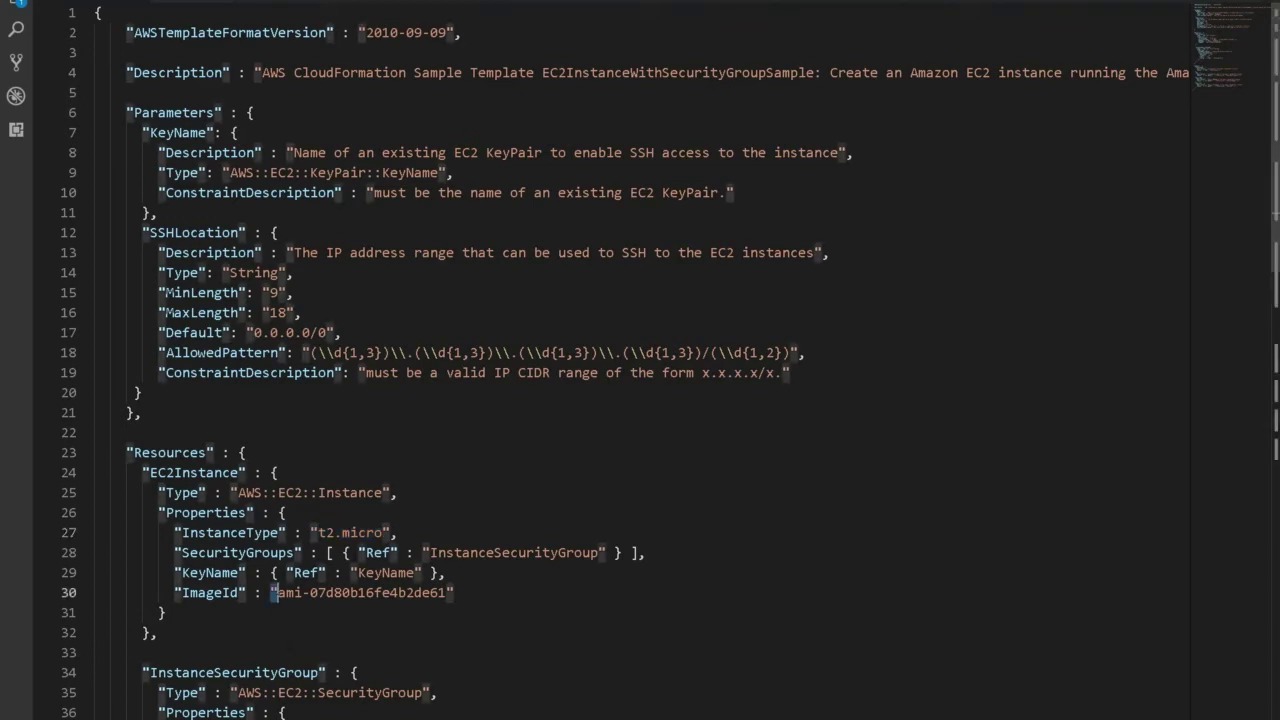
left_click(166, 613)
left_click_drag(278, 593, 446, 593)
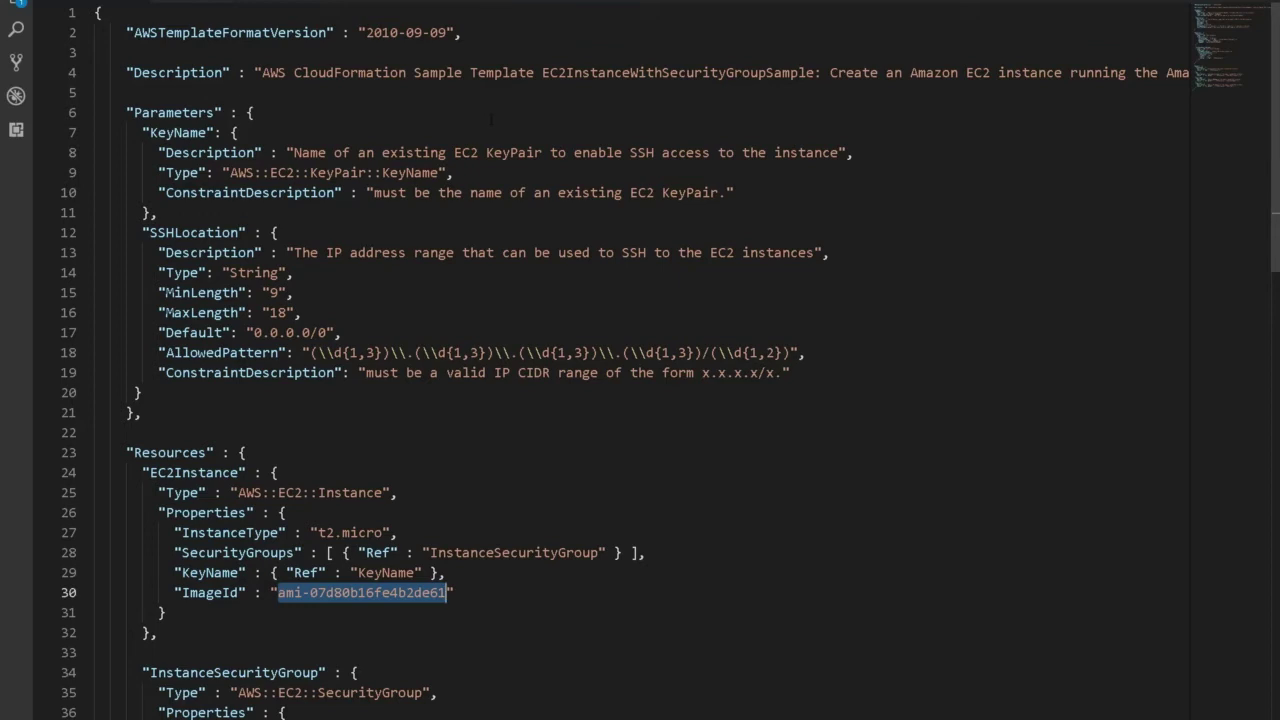
scroll(490, 120, "down", 1)
scroll(490, 120, "up", 1)
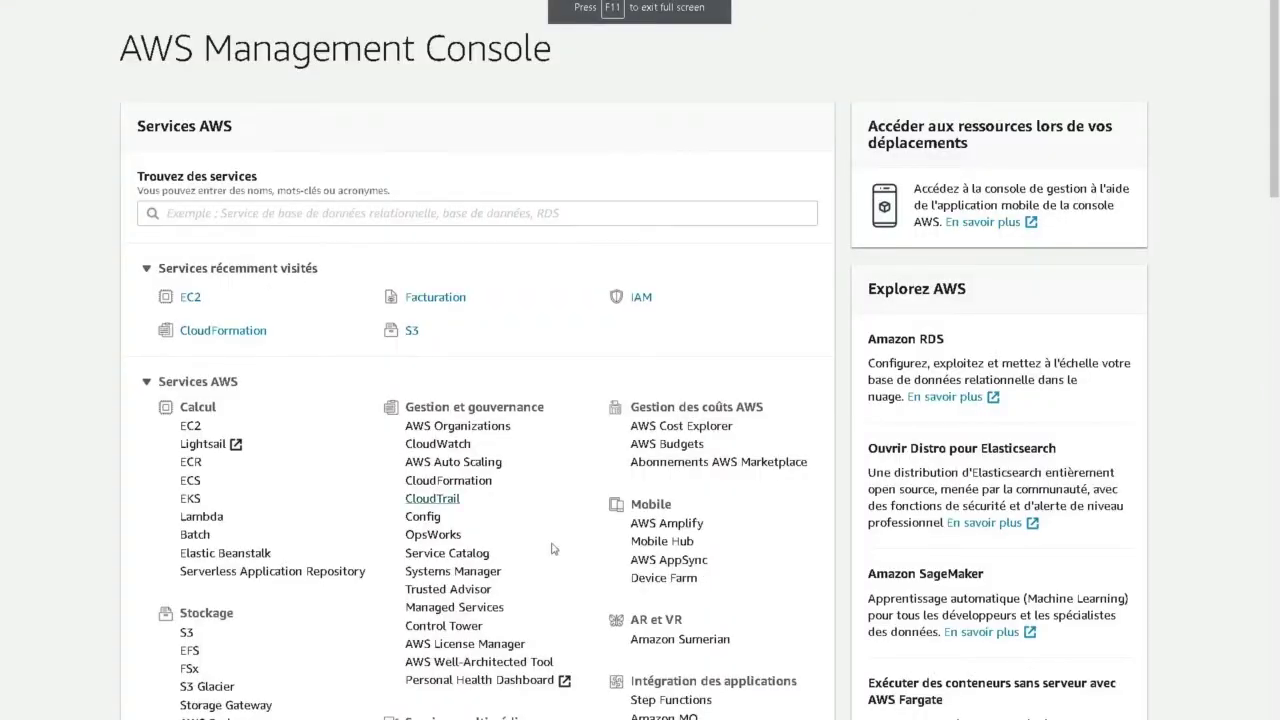
- In the AWS console's EC2 service, start launching an instance and copy the AMI ID of Amazon Linux 2 AMI (HVM), SSD Volume Type
left_click(189, 295)
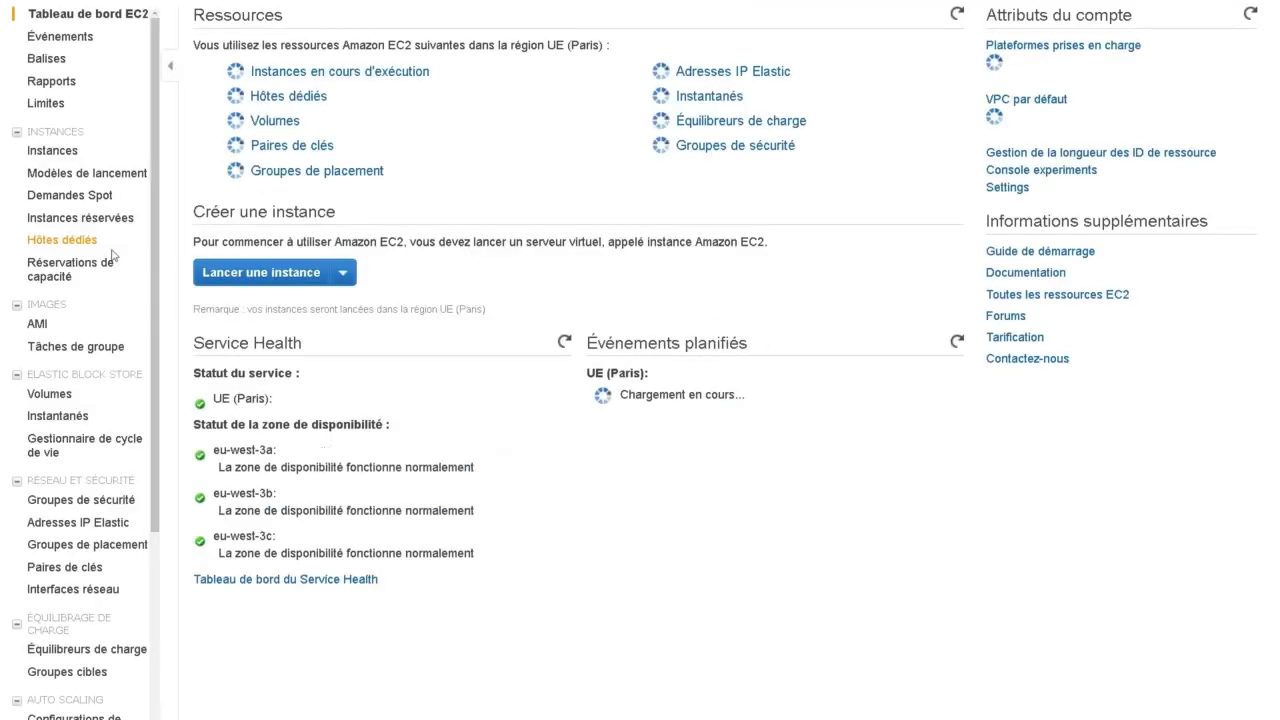
left_click(264, 258)
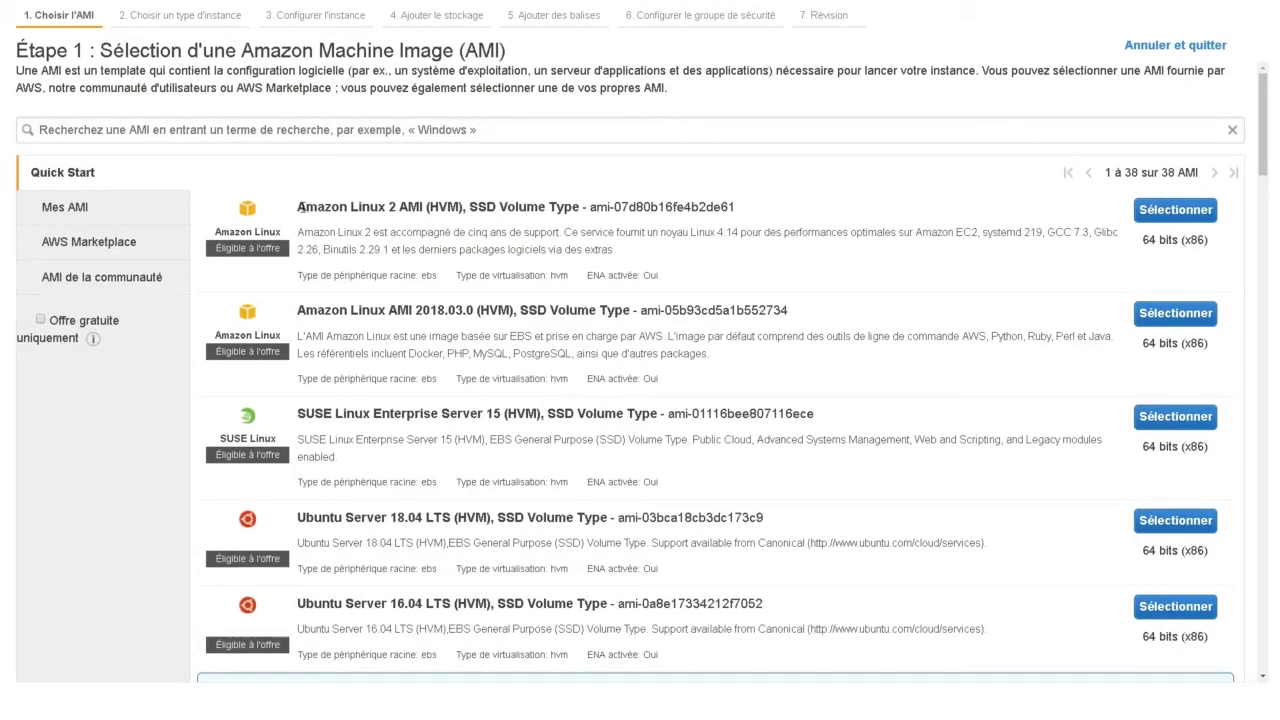
left_click_drag(298, 207, 580, 206)
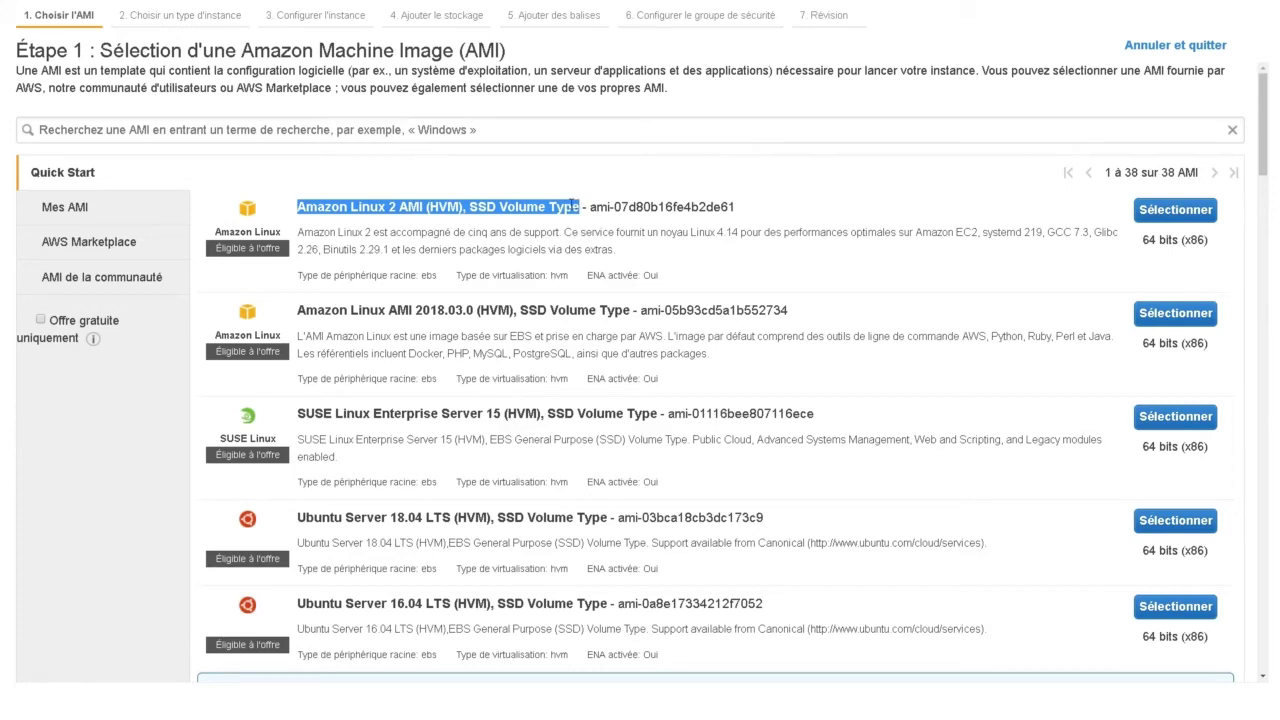
double_click(599, 207)
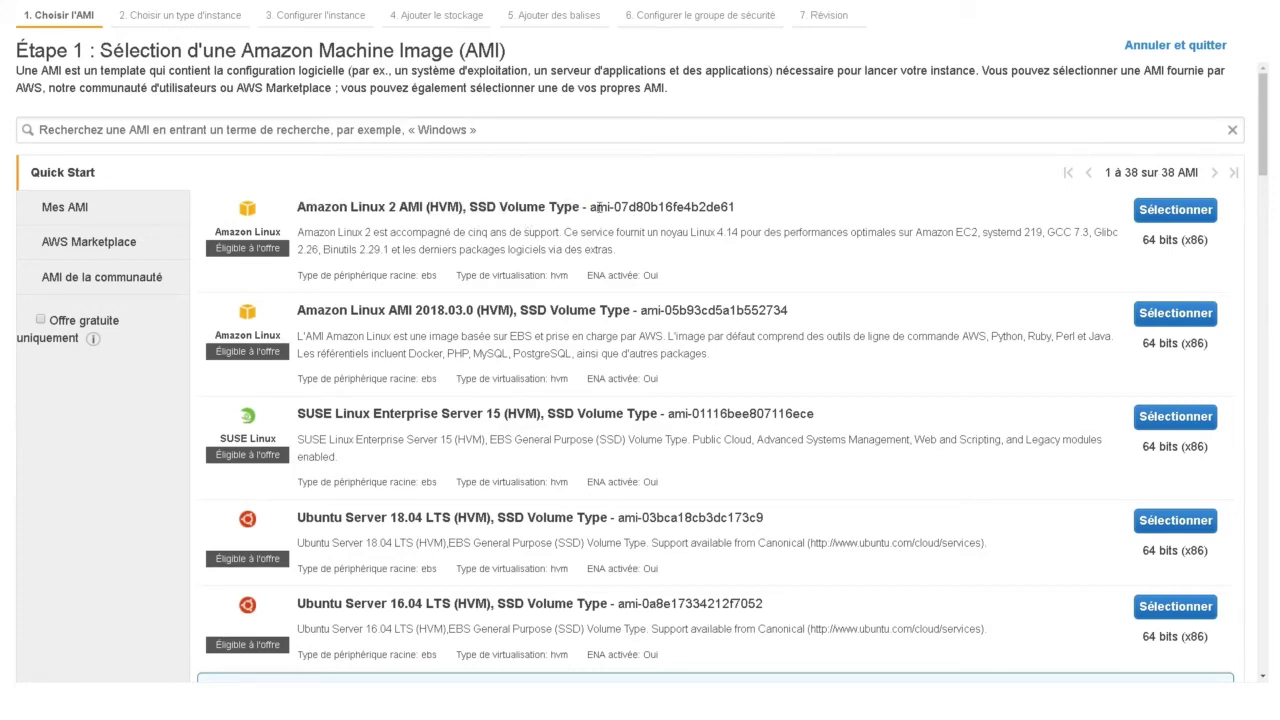
left_click_drag(736, 208, 590, 207)
key("ctrl+c")
left_click_drag(797, 312, 640, 311)
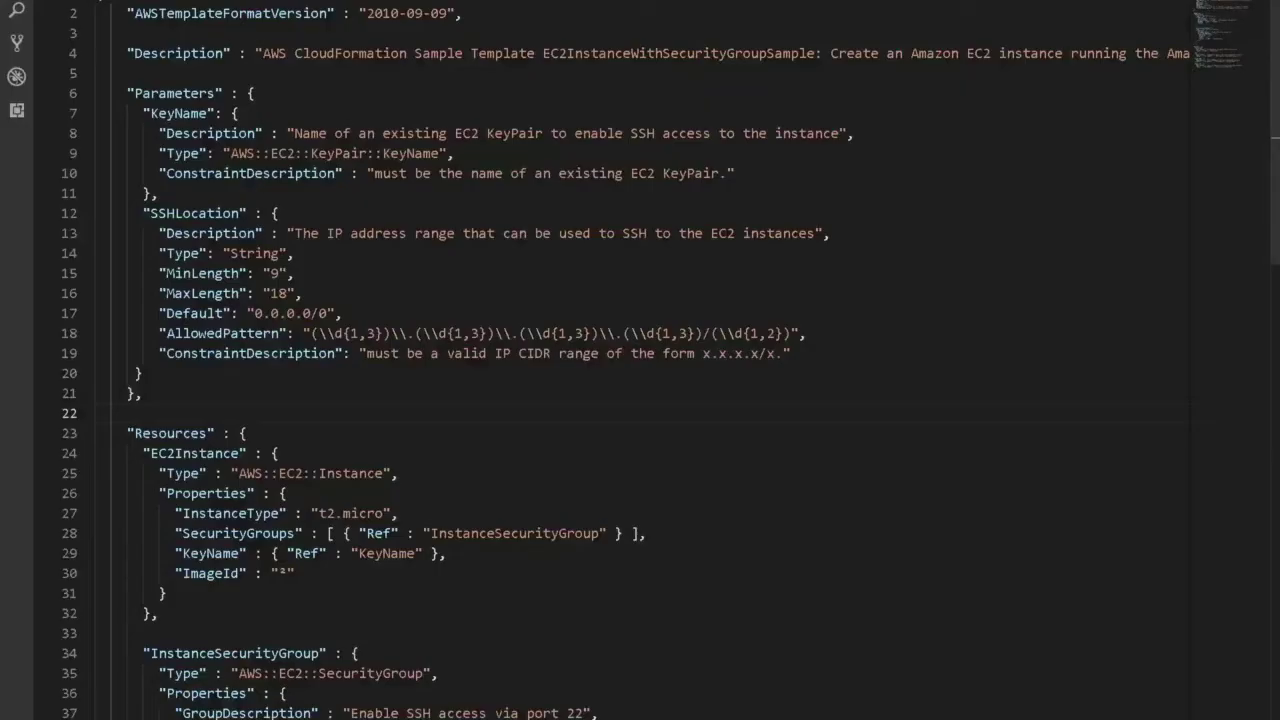
- Back in Visual Studio Code, set the EC2Instance's ImageId to the copied ami-07d80b16fe4b2de61
left_click(377, 432)
scroll(377, 432, "down", 5)
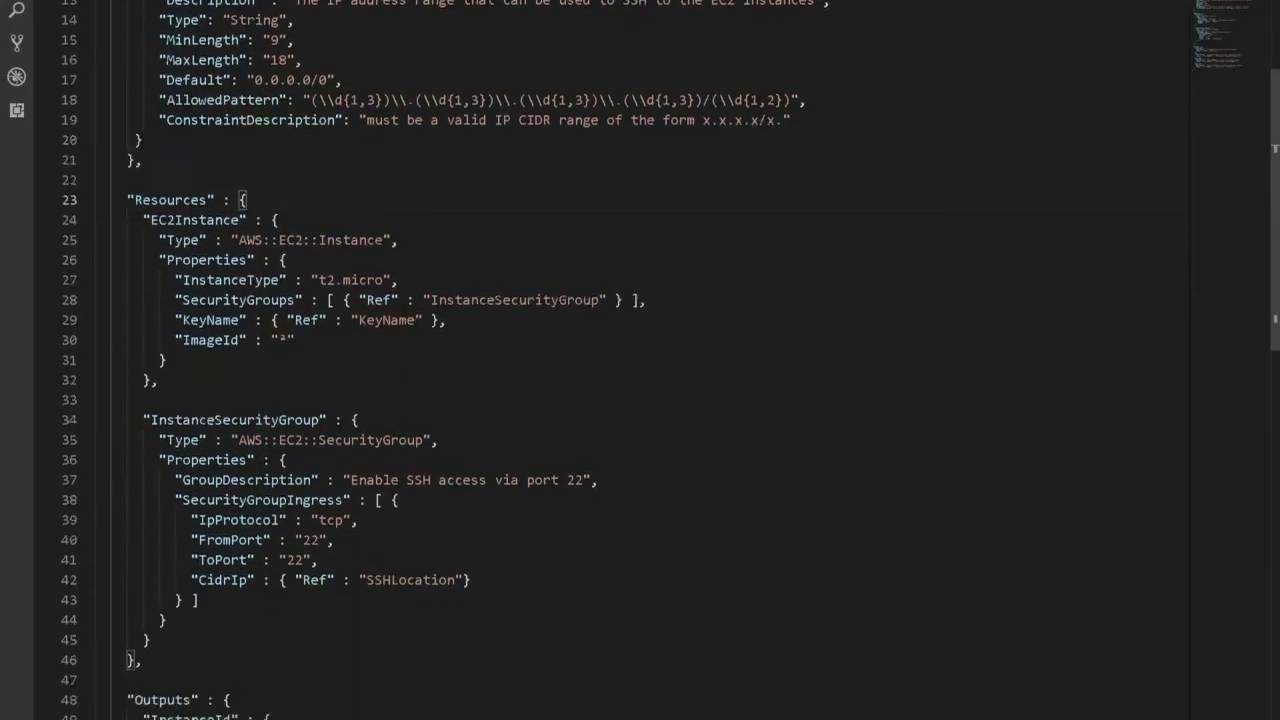
scroll(405, 412, "down", 2)
scroll(405, 412, "up", 6)
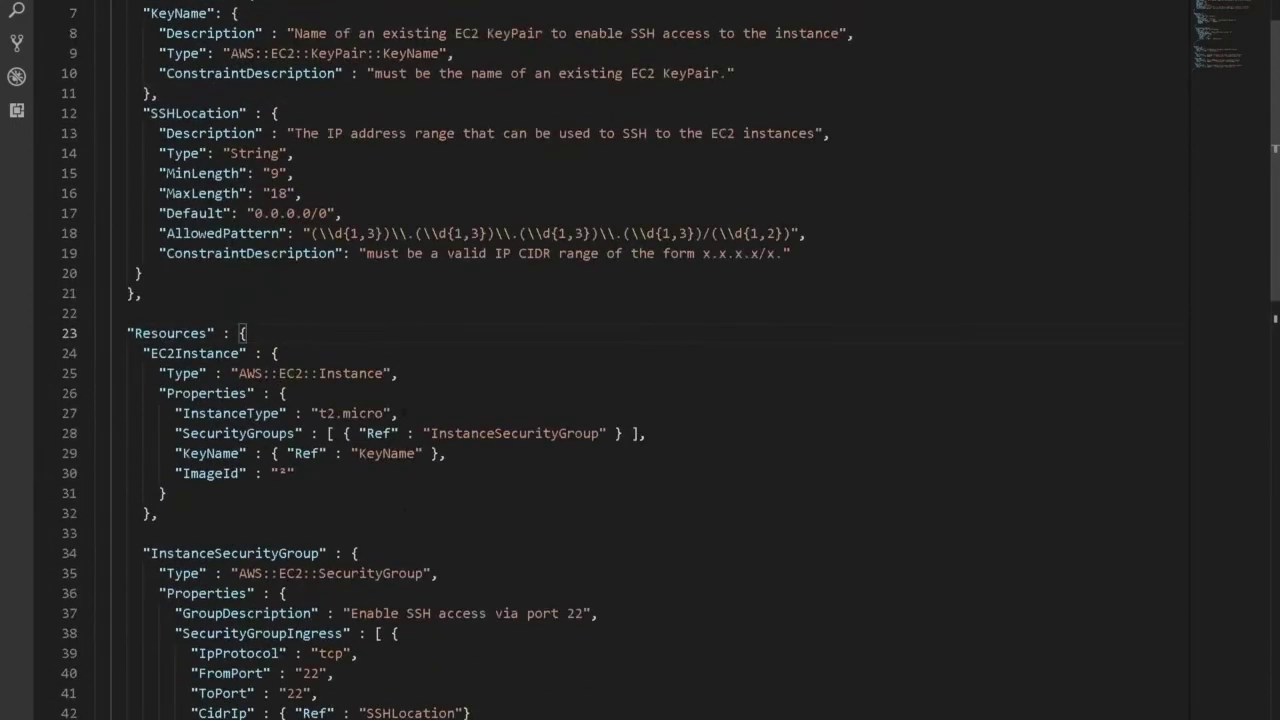
left_click(284, 540)
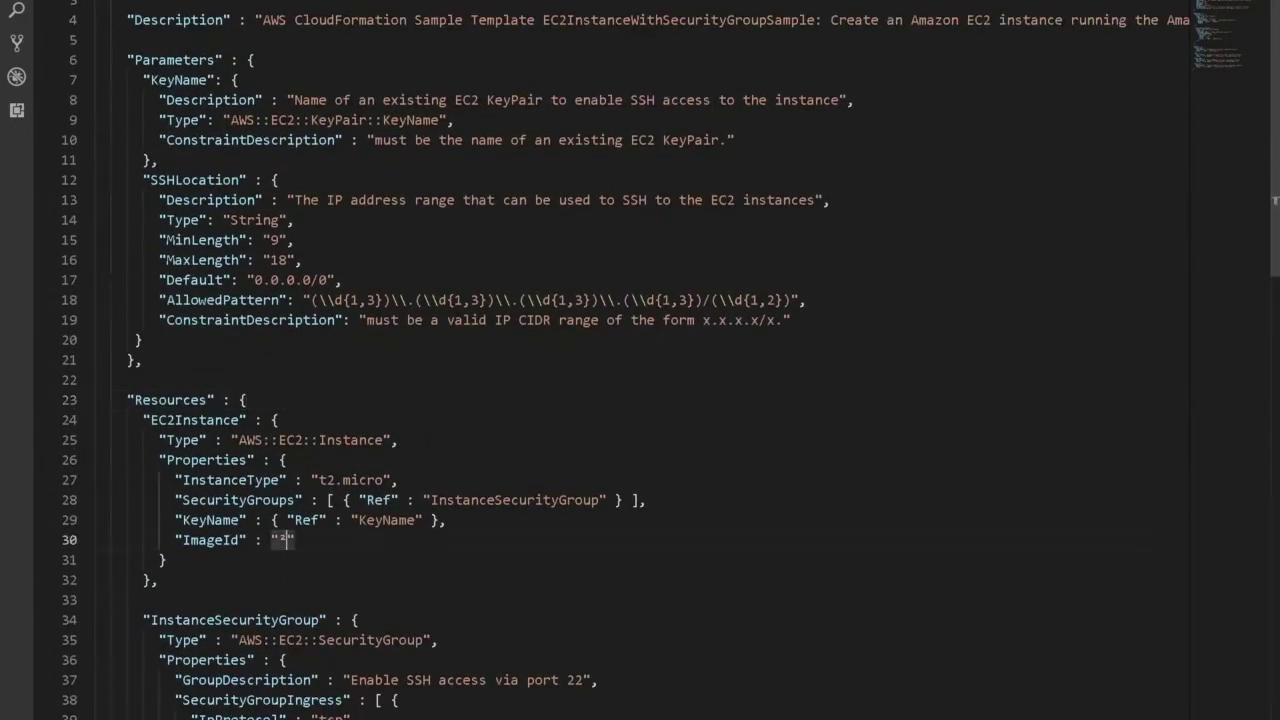
key("ctrl+v")
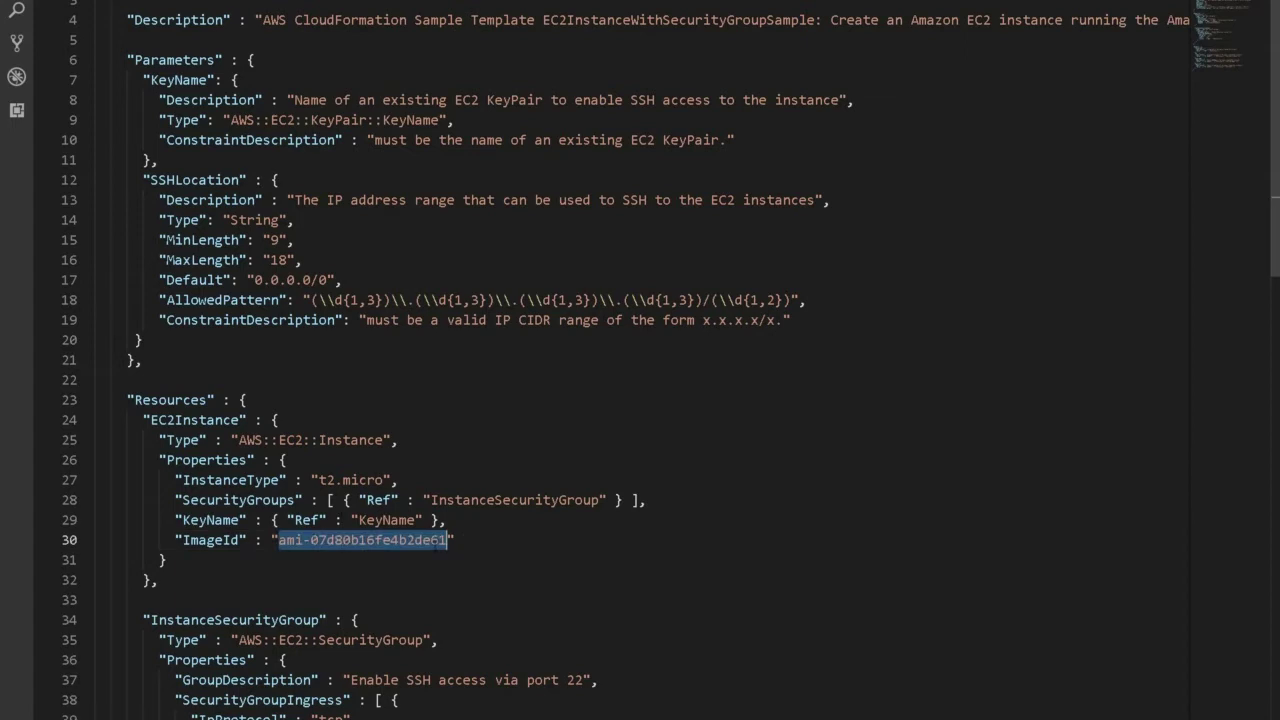
left_click(340, 455)
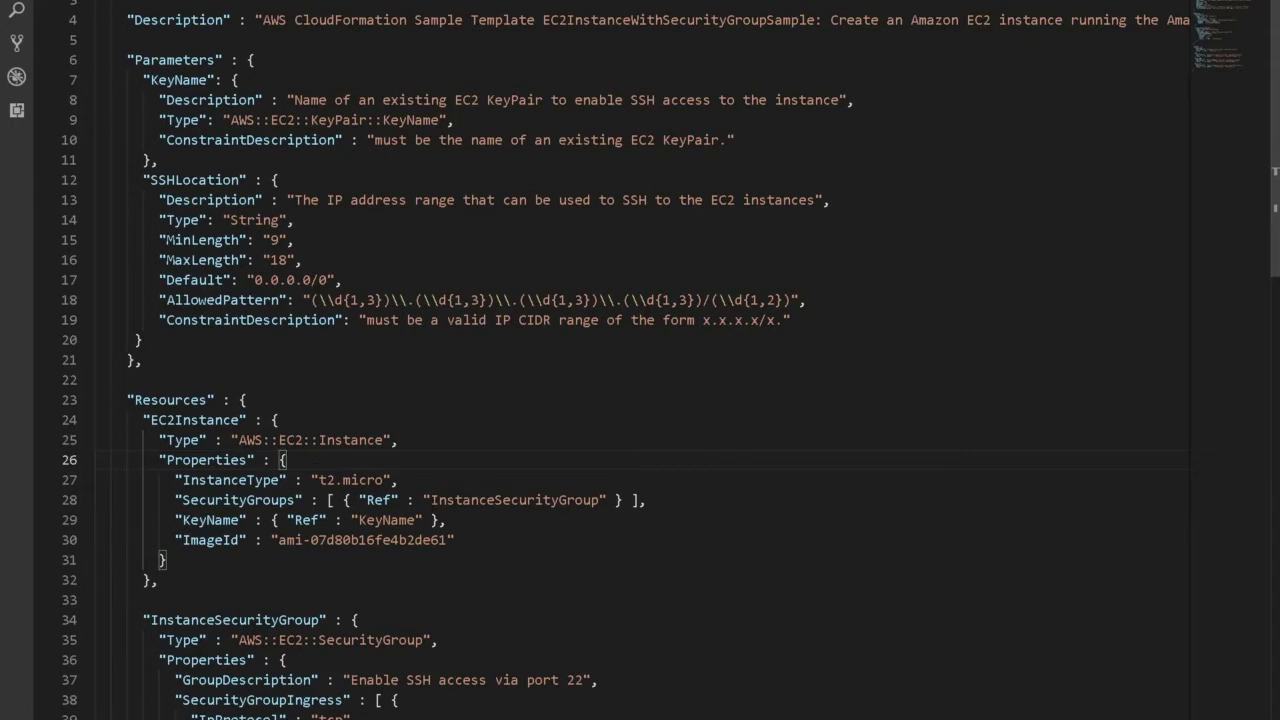
- Examine the InstanceSecurityGroup resource with its ingress ports, and the Outputs section of the template
scroll(640, 360, "down", 3)
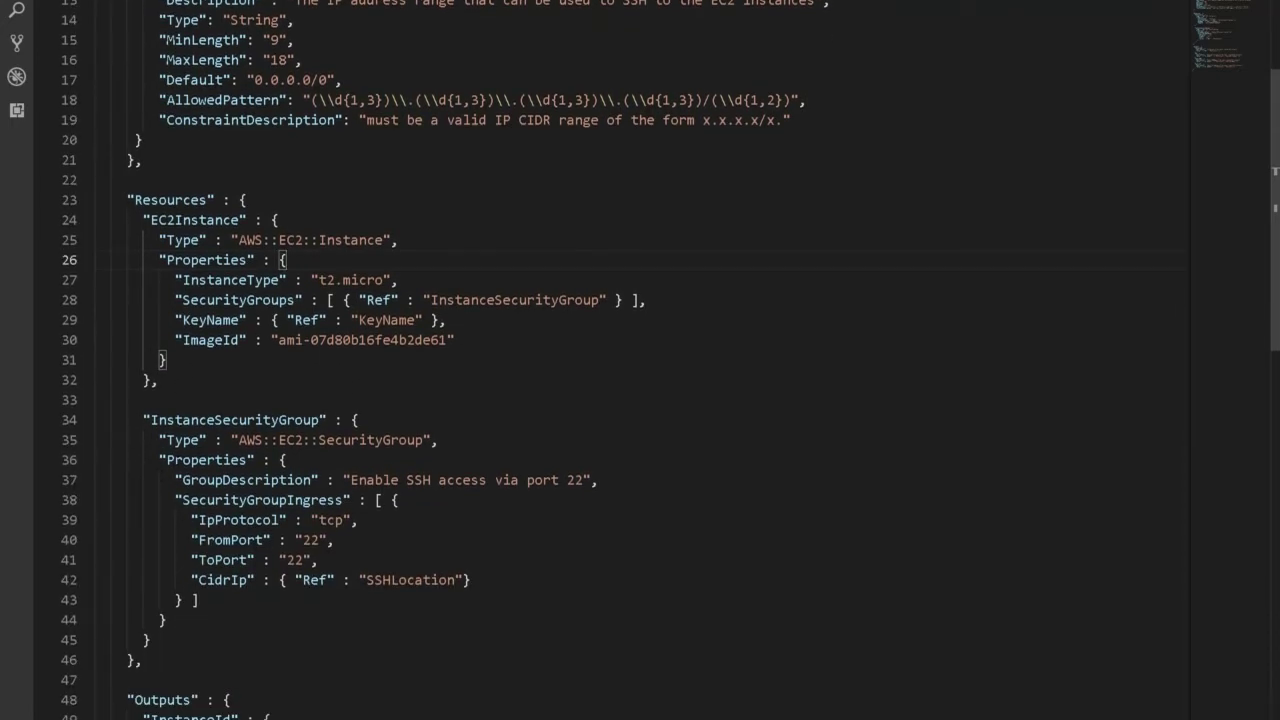
left_click_drag(470, 580, 110, 420)
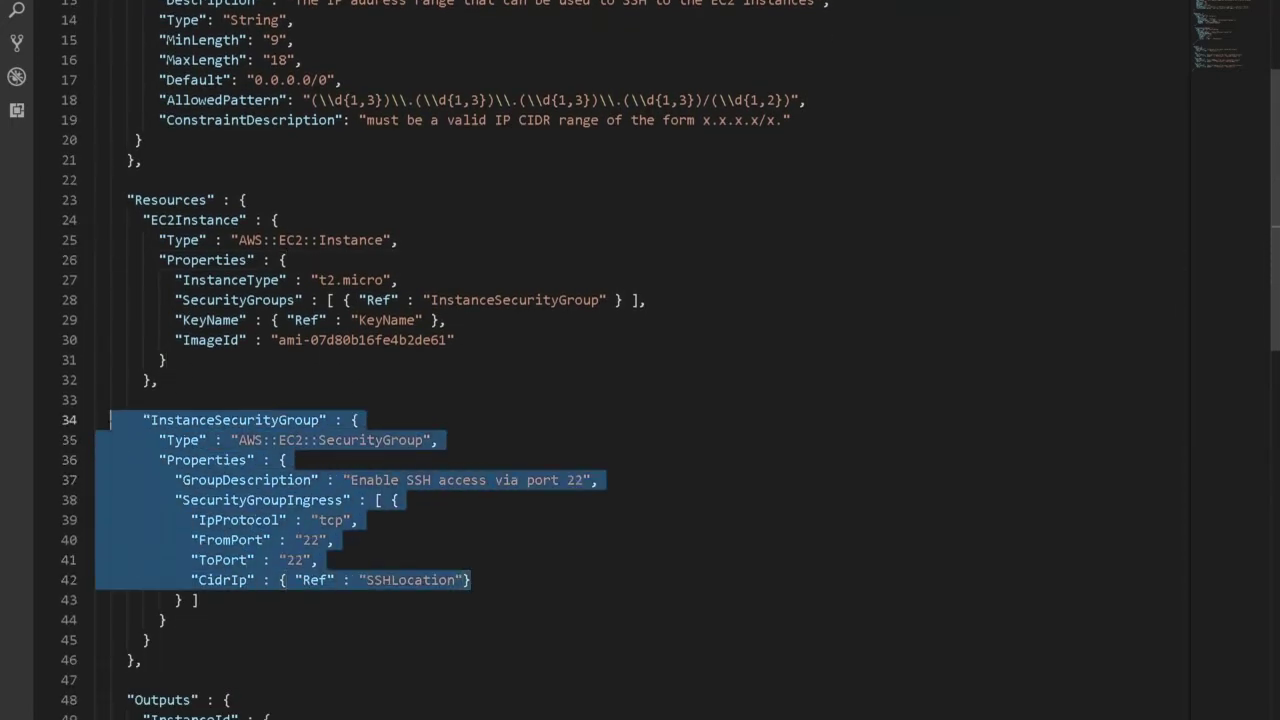
double_click(296, 561)
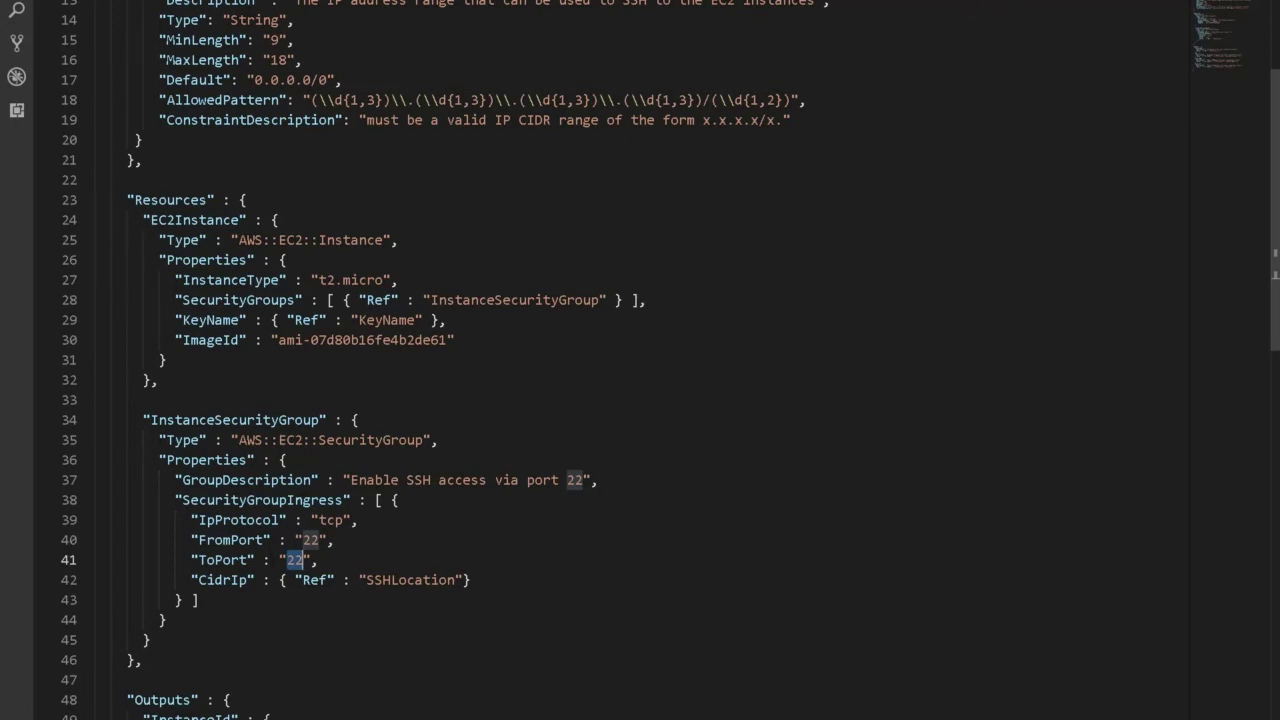
left_click(437, 522)
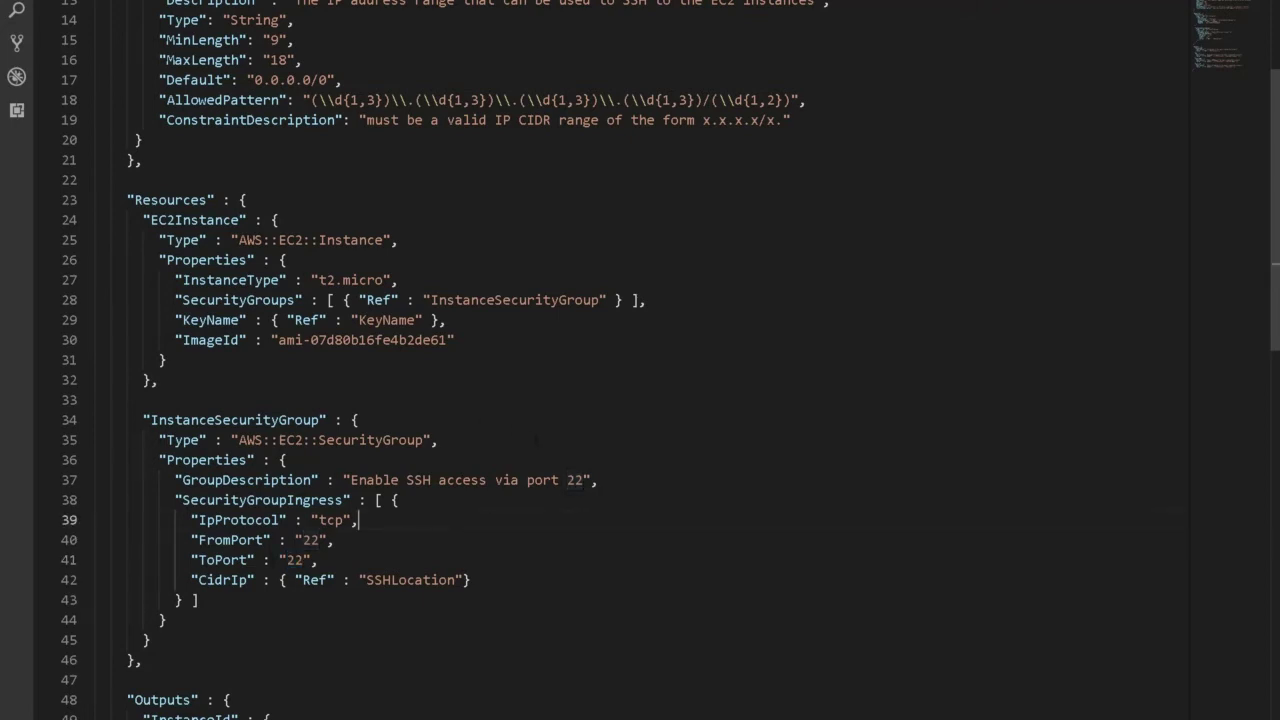
scroll(640, 360, "down", 5)
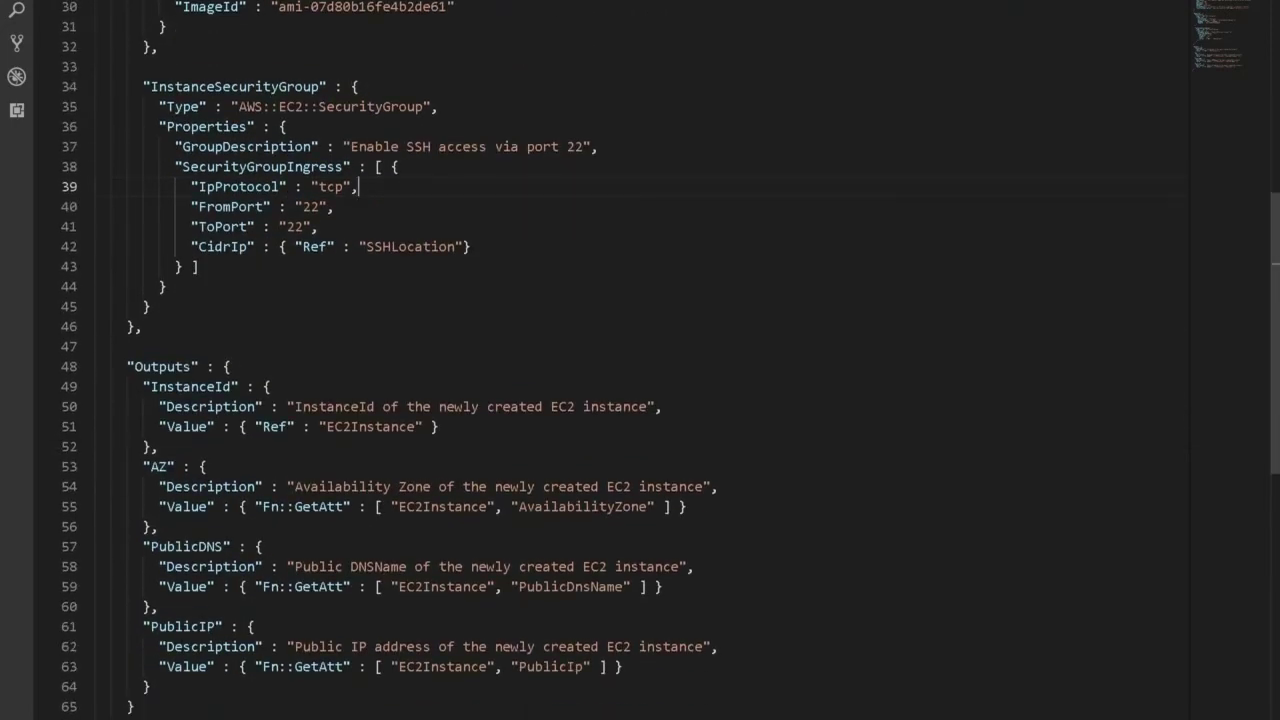
left_click_drag(622, 666, 57, 378)
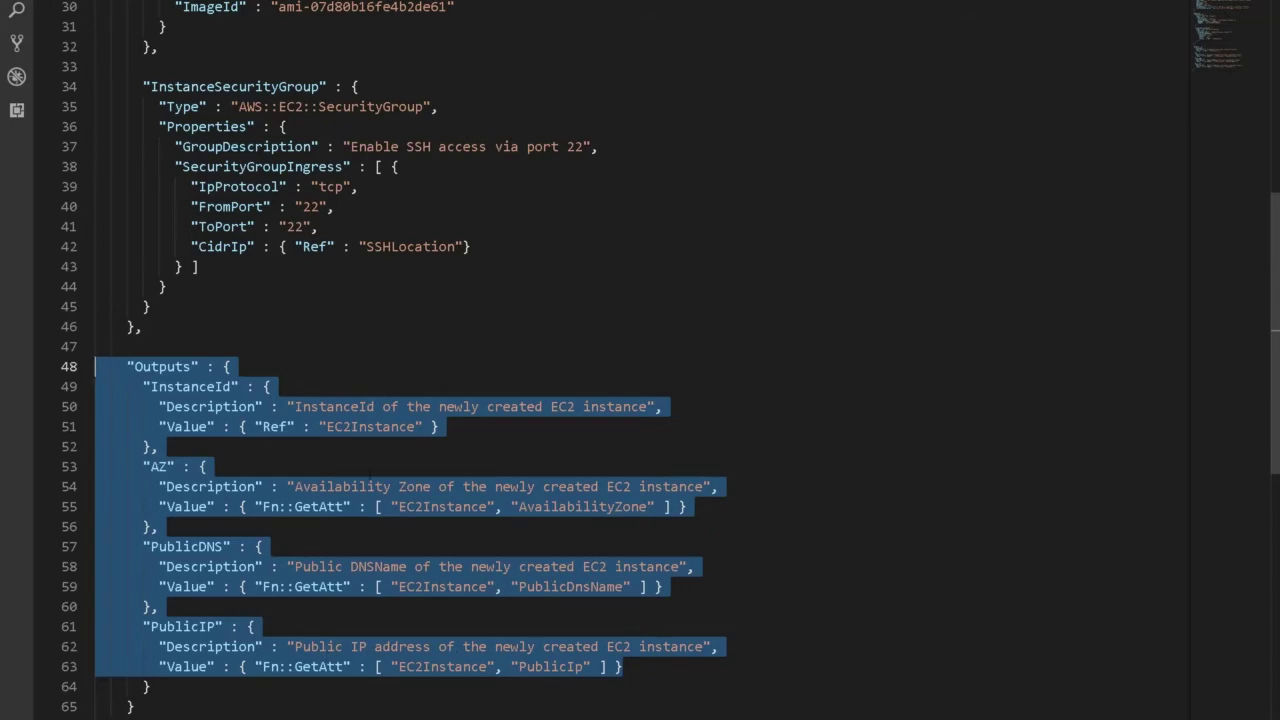
key("Escape")
scroll(640, 360, "up", 9)
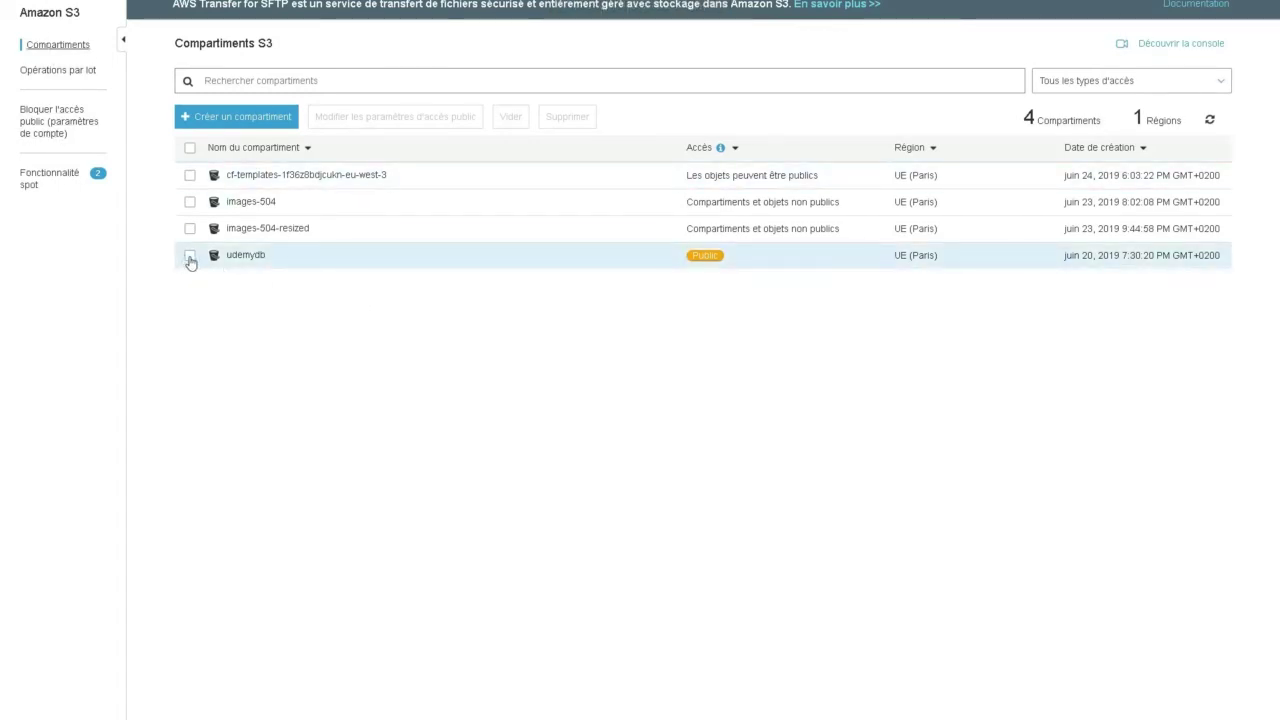
- In Amazon S3, open the udemydb bucket, select Ec2-Template-1.json and view the file upload dialog
left_click(190, 258)
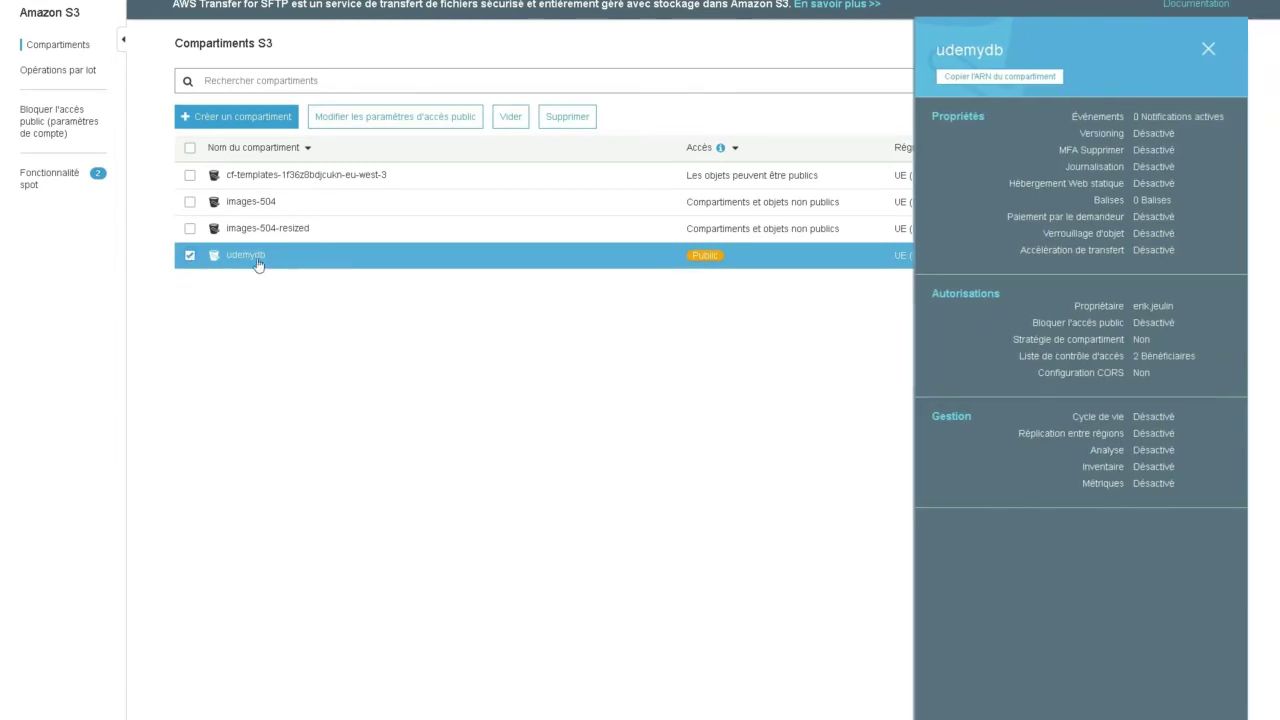
left_click(252, 257)
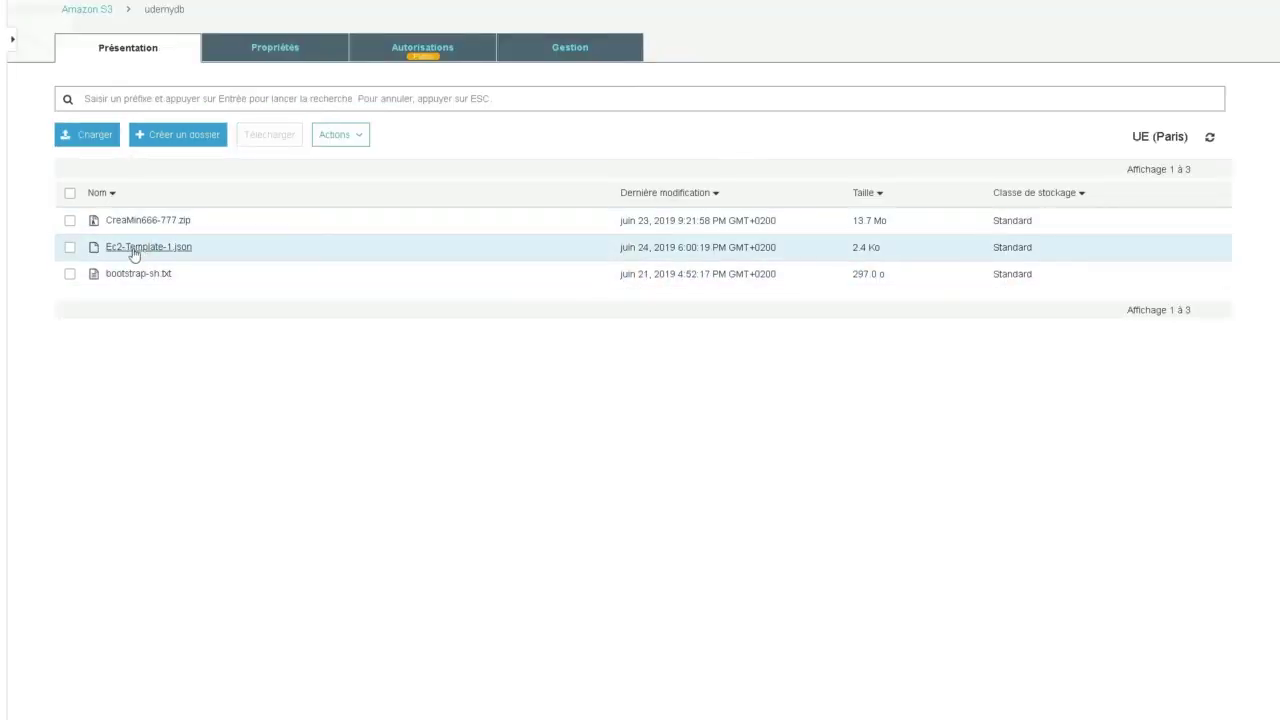
left_click(70, 247)
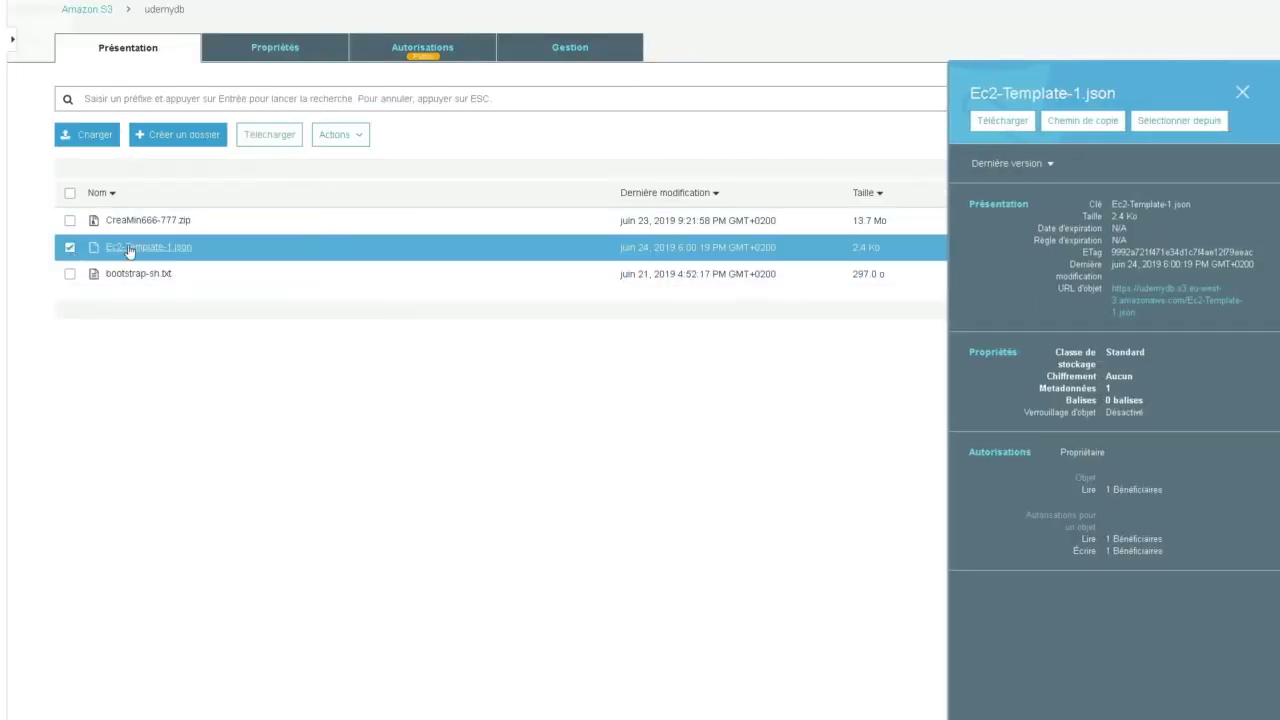
left_click(101, 144)
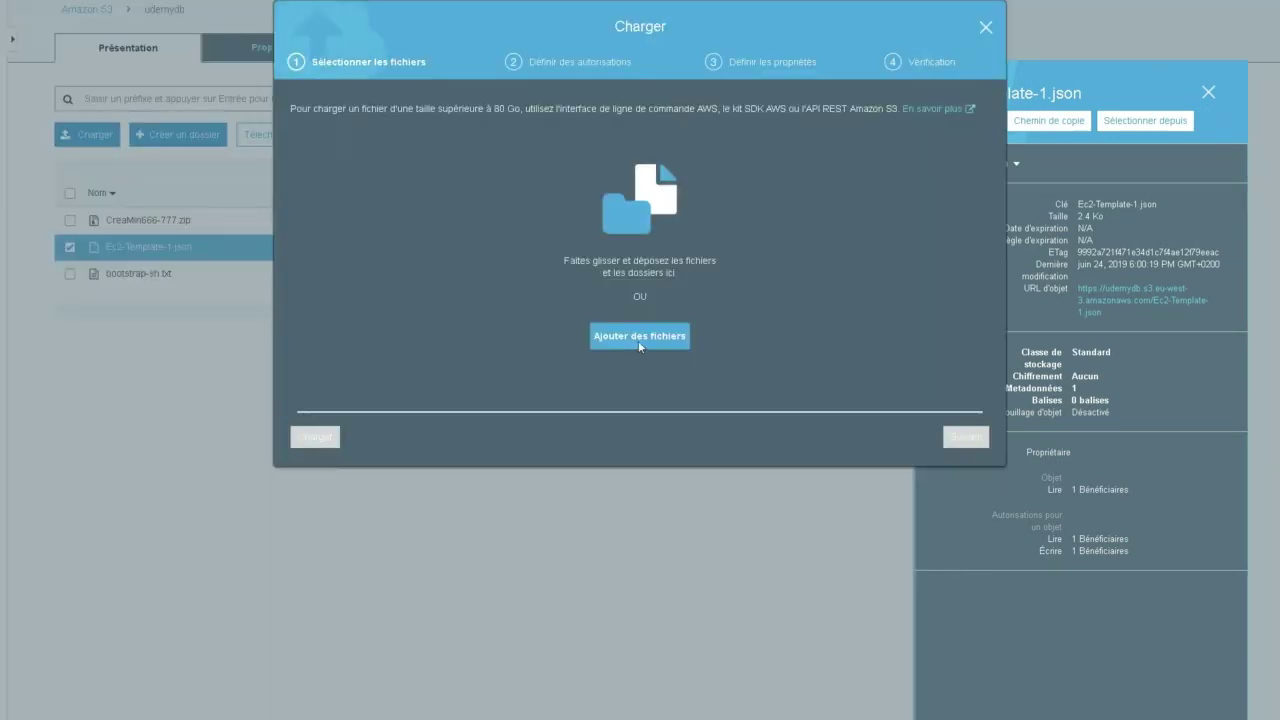
left_click(984, 28)
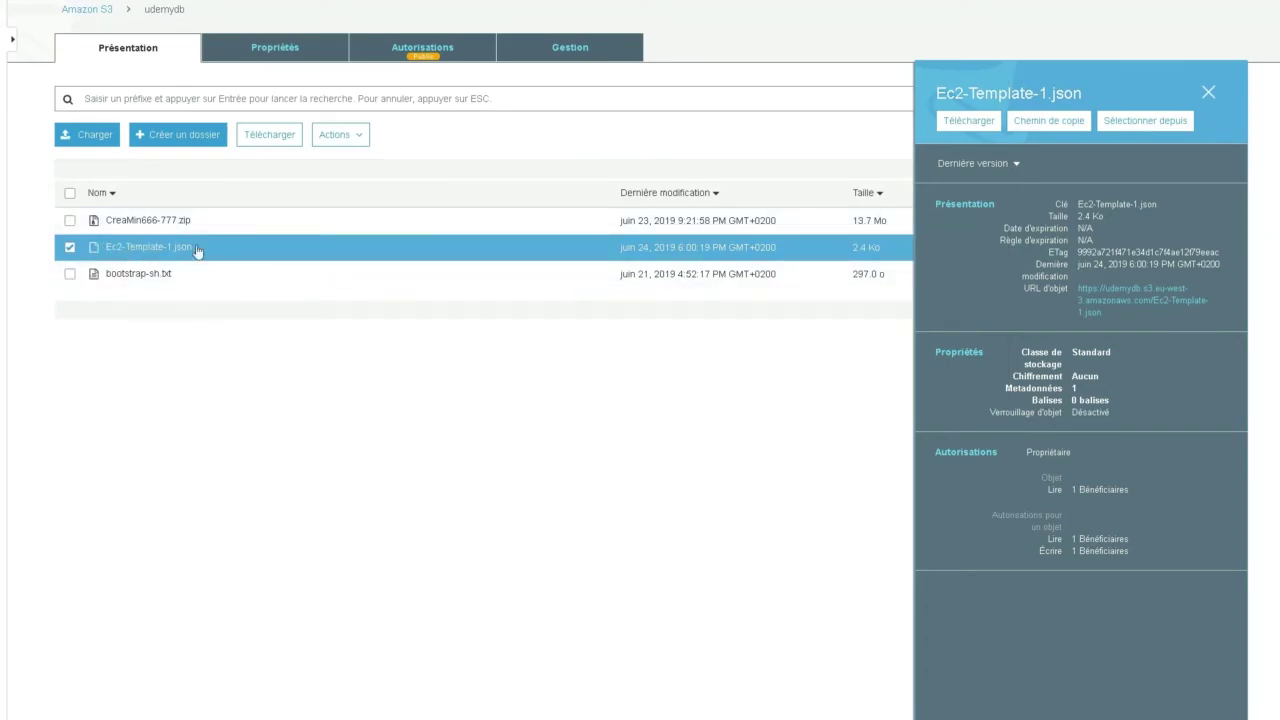
- Open the details of Ec2-Template-1.json in the udemydb bucket and copy its object URL
left_click_drag(1105, 314, 1077, 295)
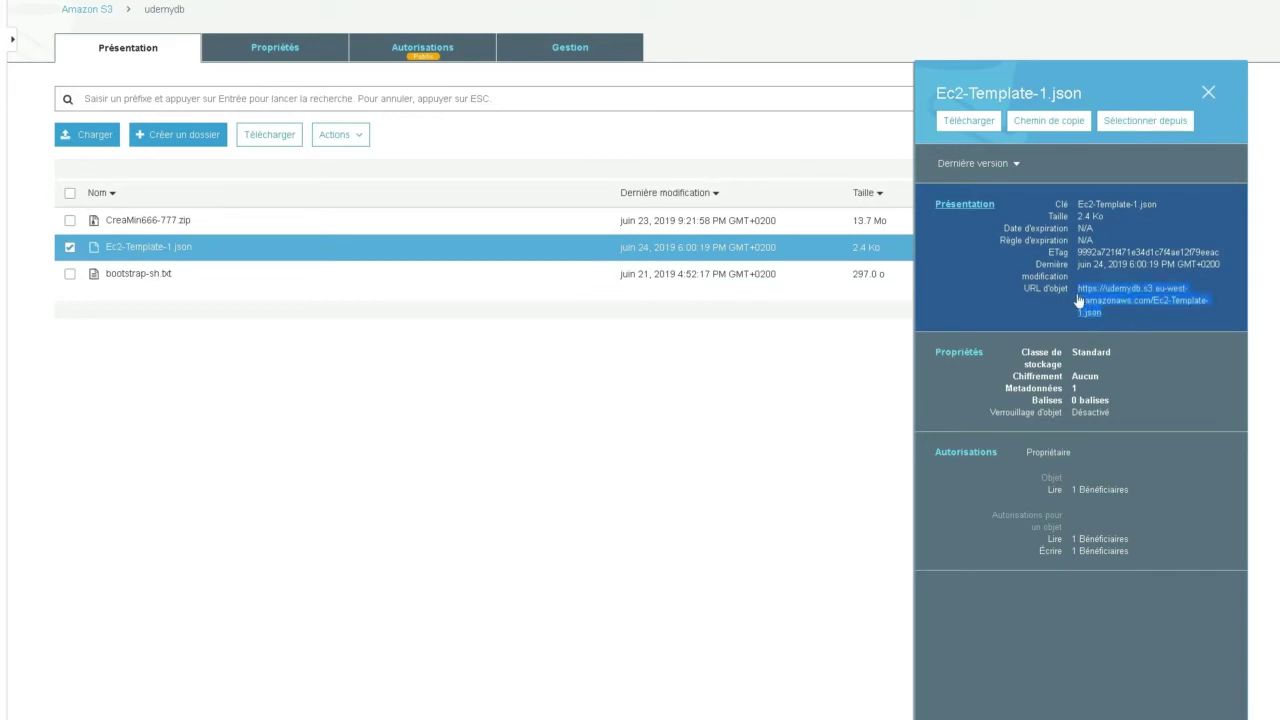
left_click(1080, 299)
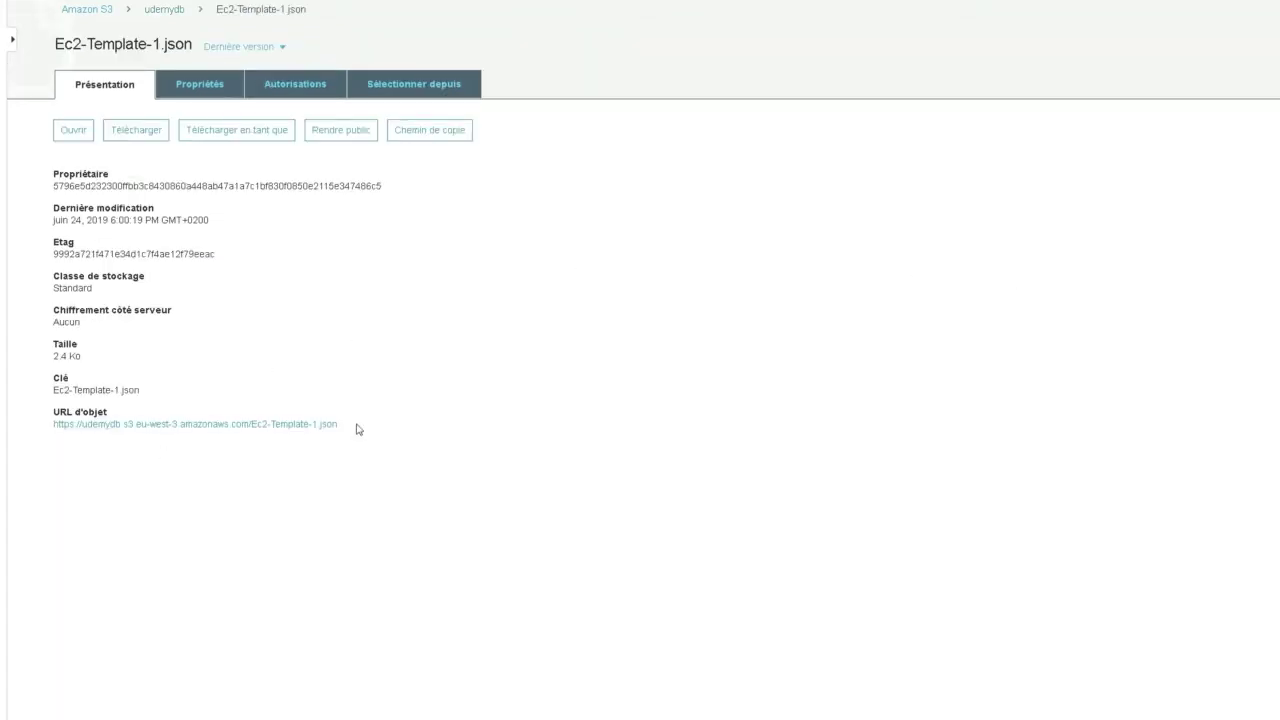
left_click_drag(357, 428, 50, 427)
right_click(89, 428)
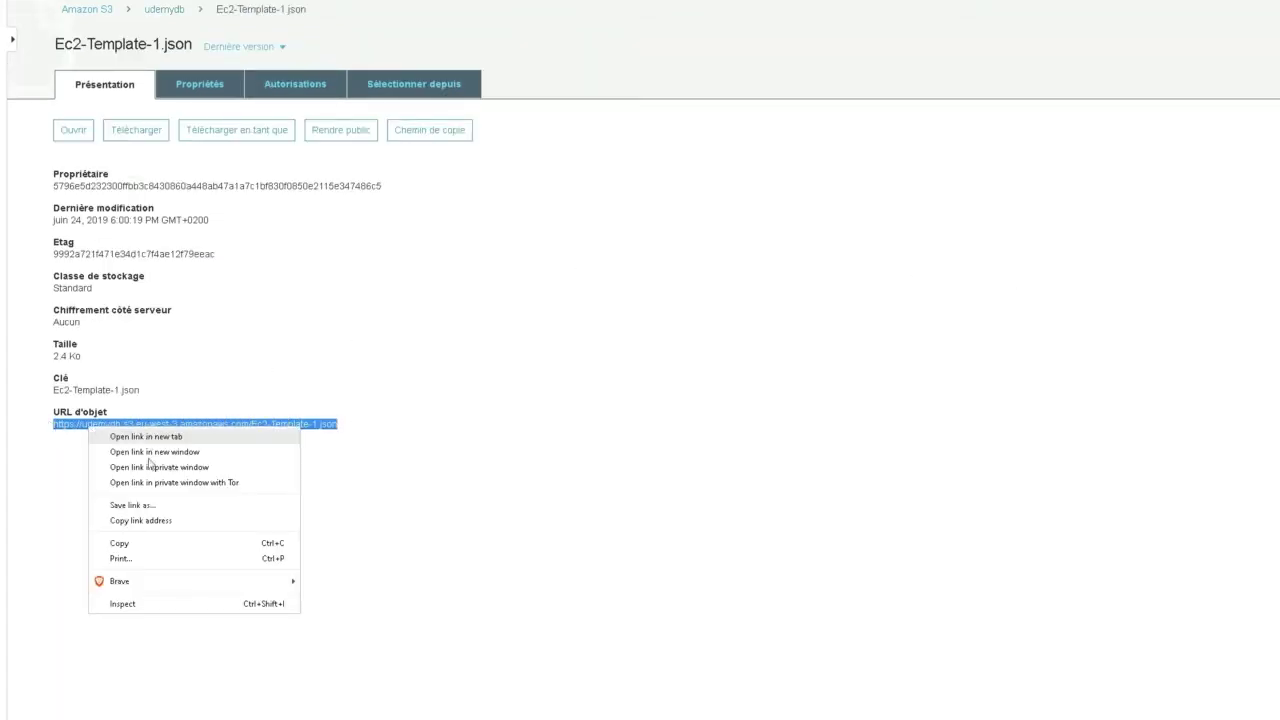
left_click(136, 544)
left_click(515, 300)
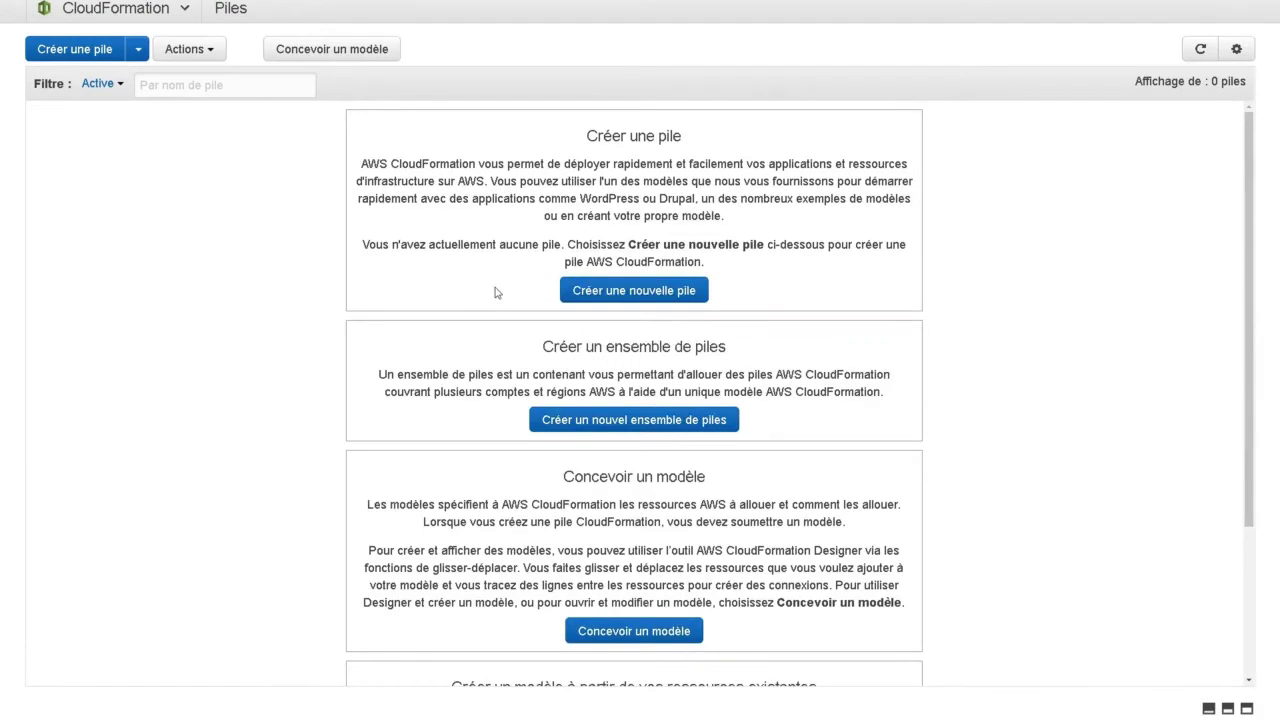
left_click(628, 291)
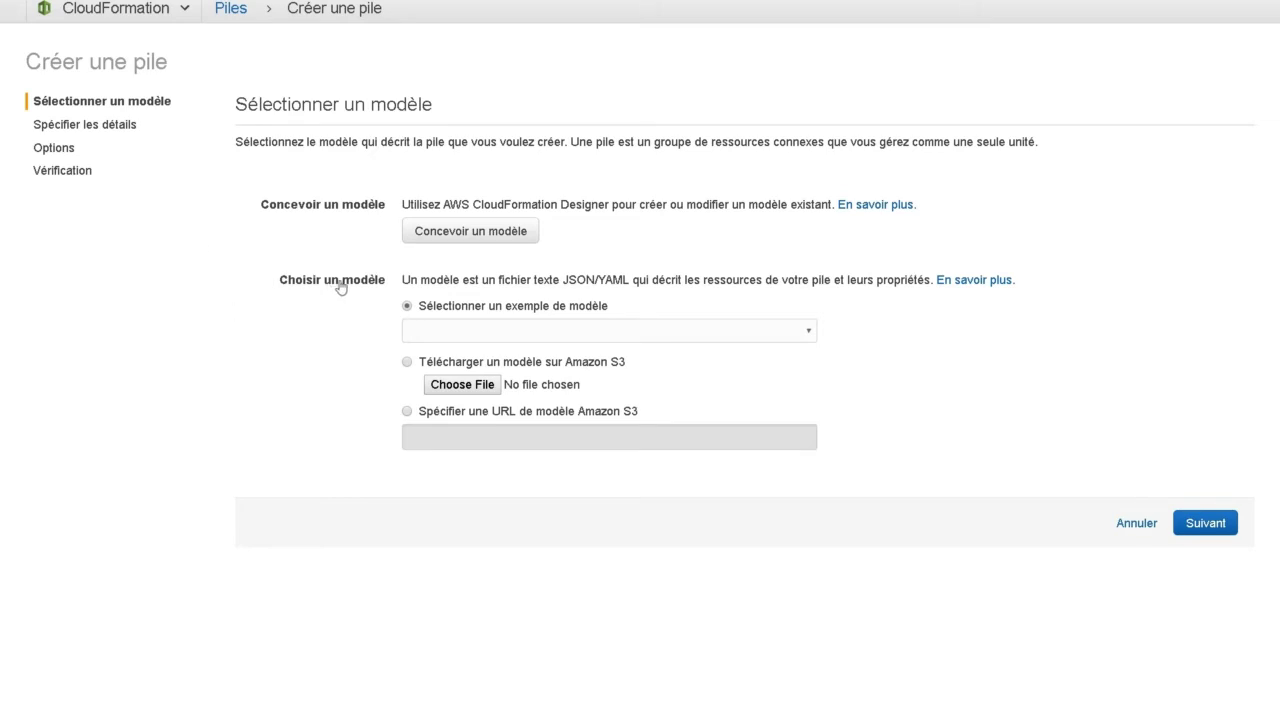
left_click(407, 411)
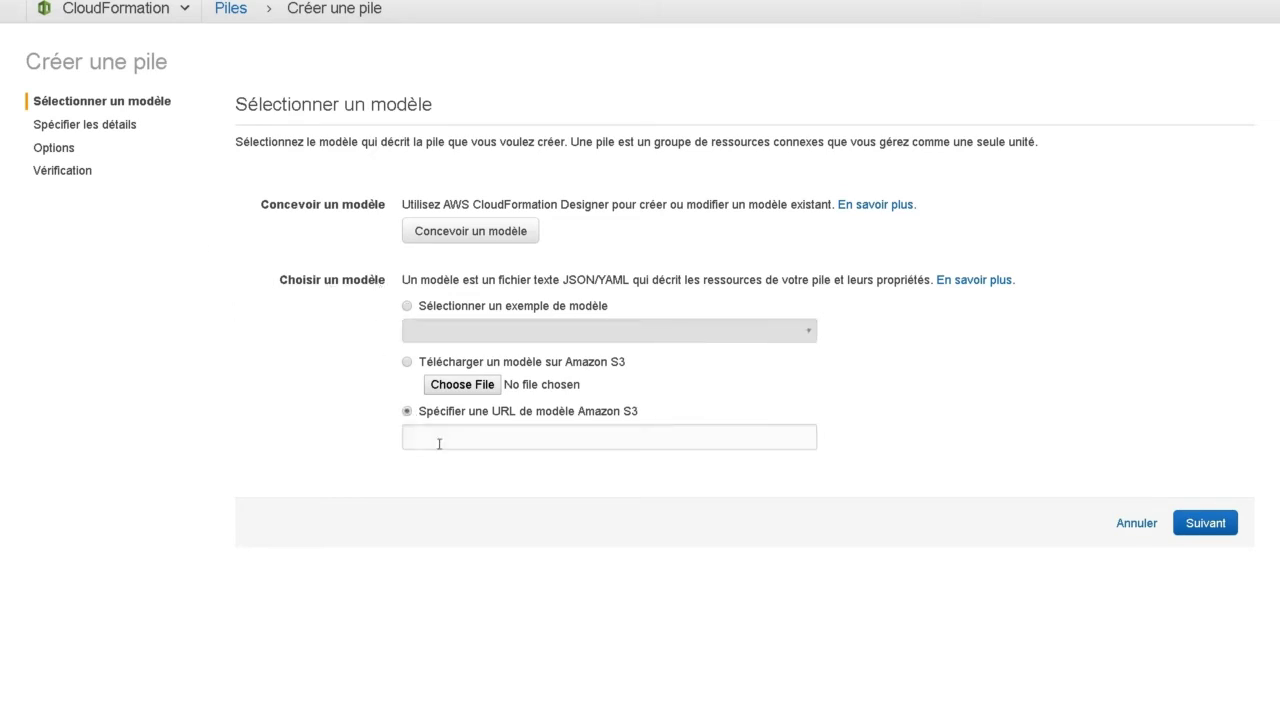
left_click(432, 440)
key("ctrl+v")
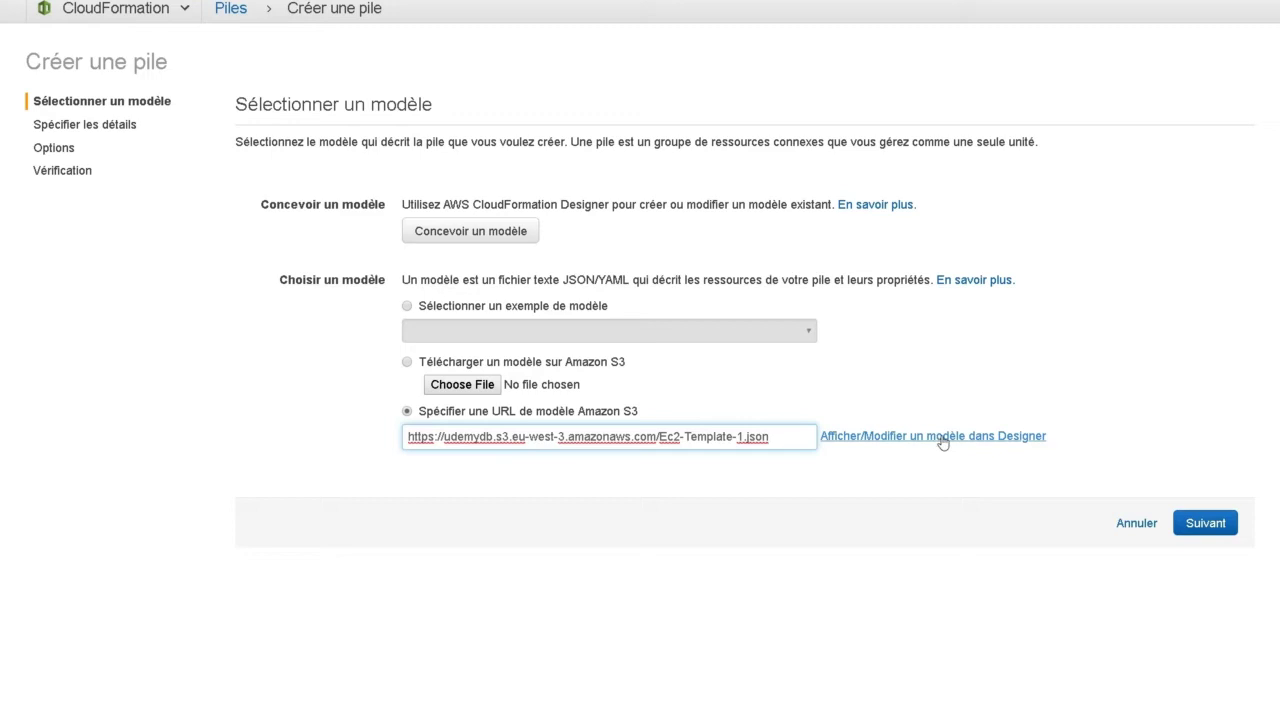
left_click(778, 477)
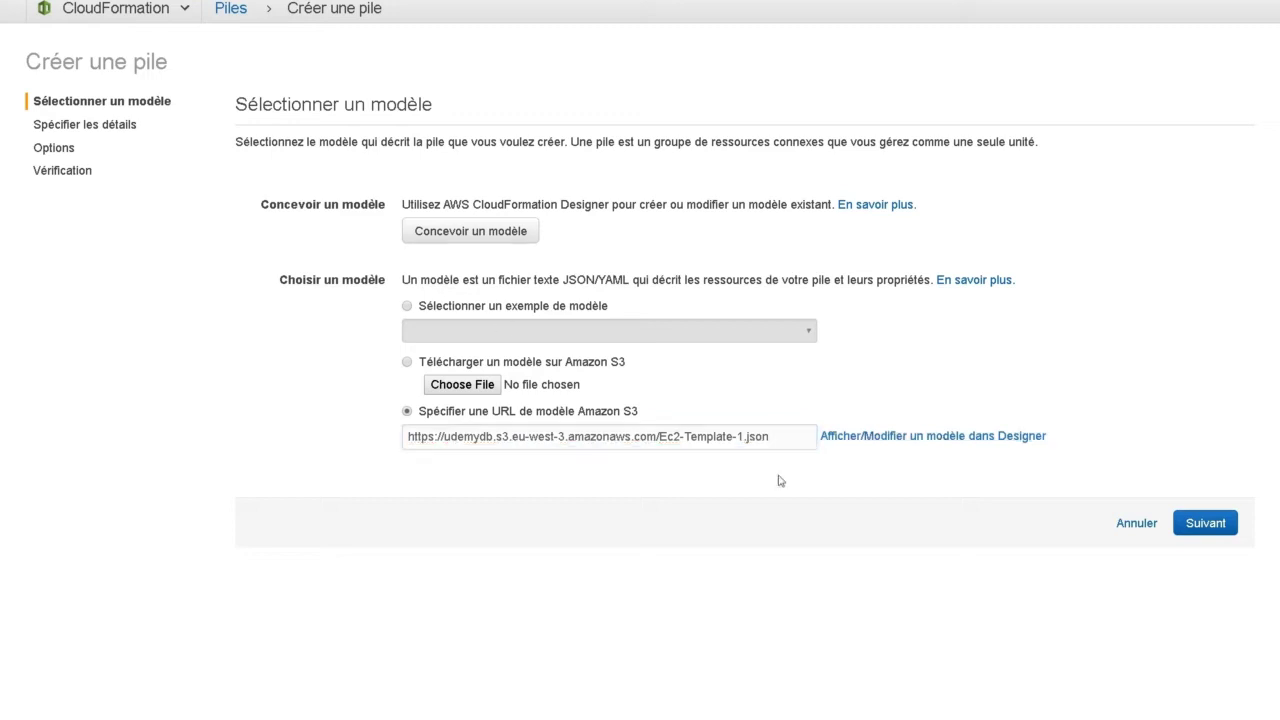
- Open the template in Designer and examine the EC2Instance resource's code down to its ImageId
left_click(966, 437)
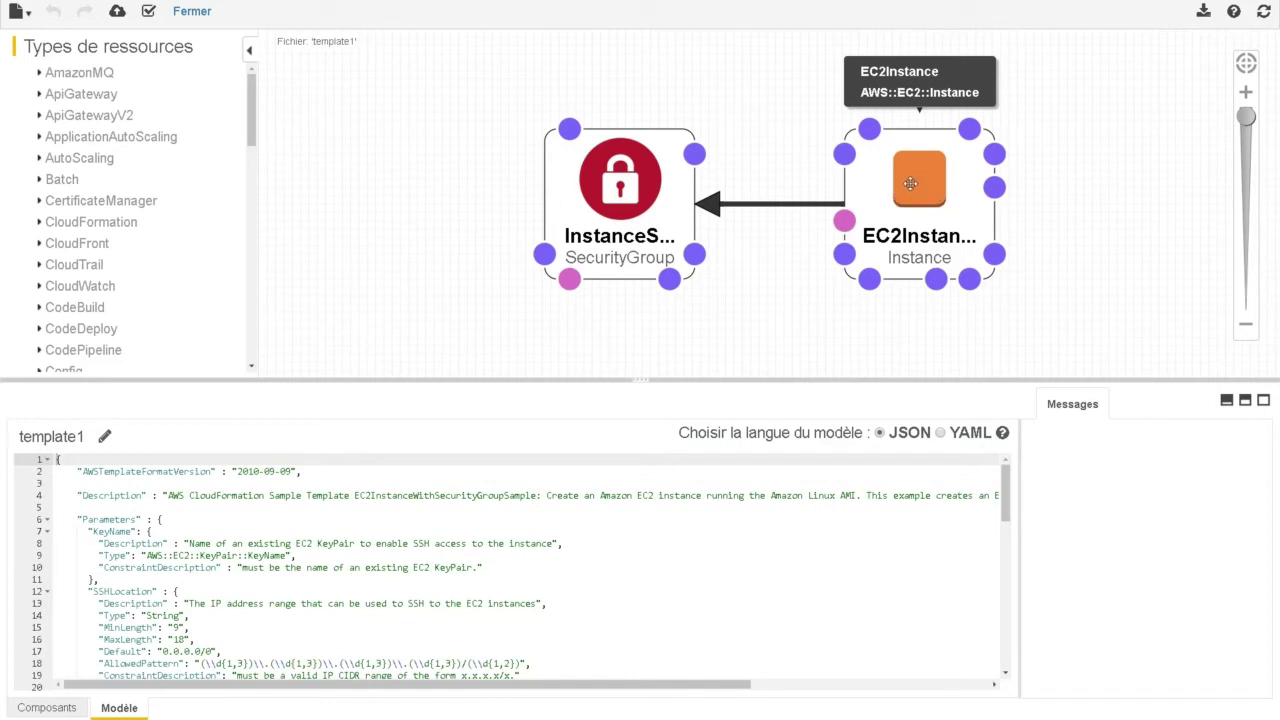
left_click(910, 183)
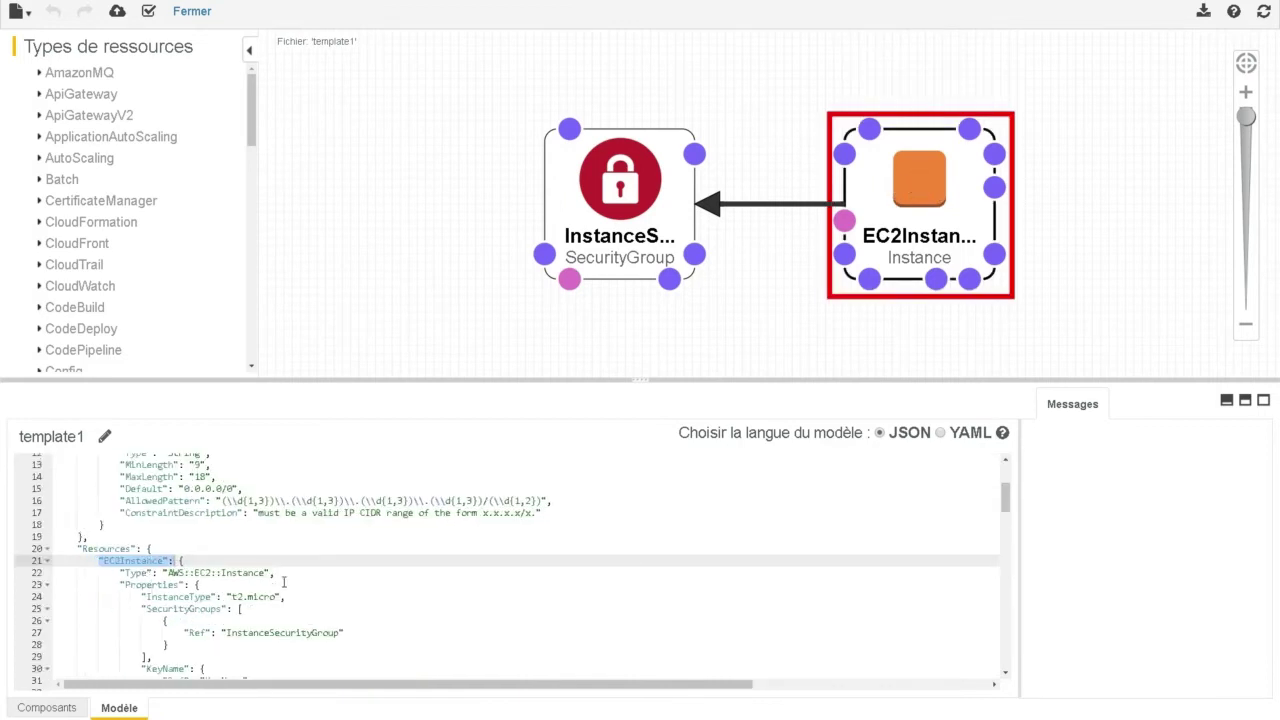
left_click(301, 608)
scroll(307, 585, "down", 2)
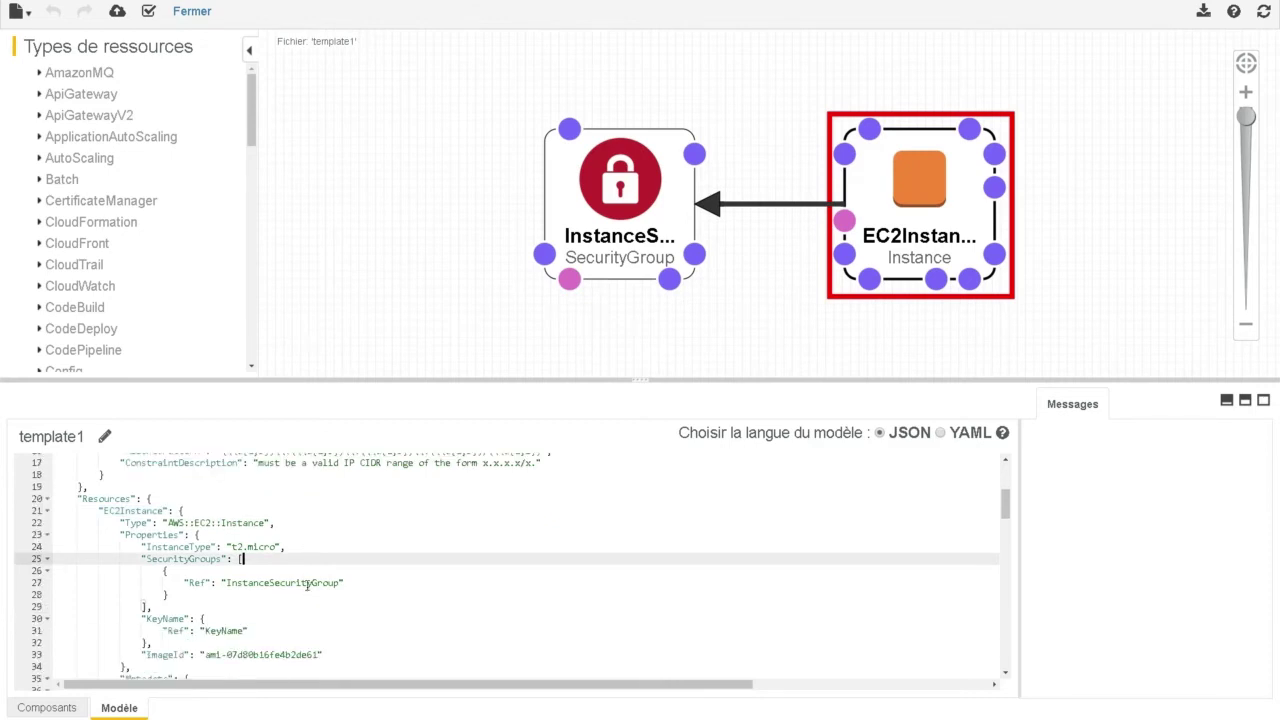
left_click_drag(335, 605, 143, 606)
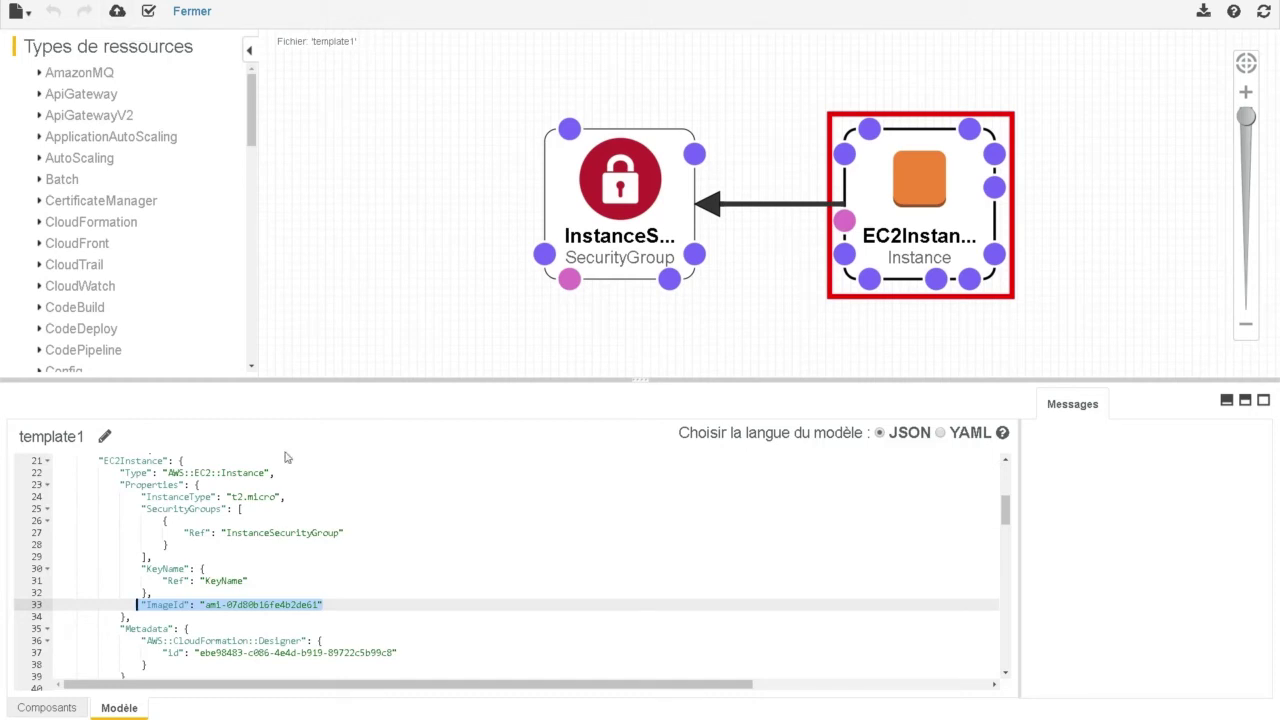
- Create a stack from the Designer template, check the full S3 template URL and continue to the stack details
left_click(16, 11)
left_click(117, 14)
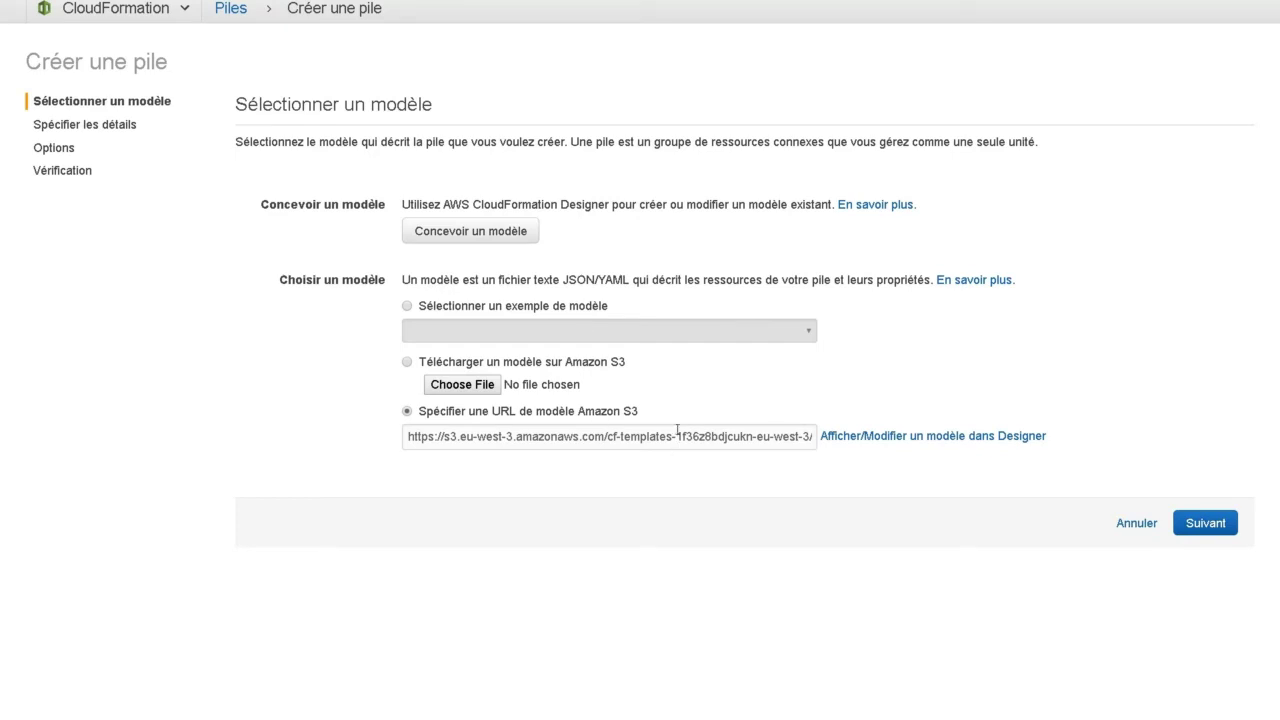
left_click_drag(409, 440, 806, 450)
left_click(478, 442)
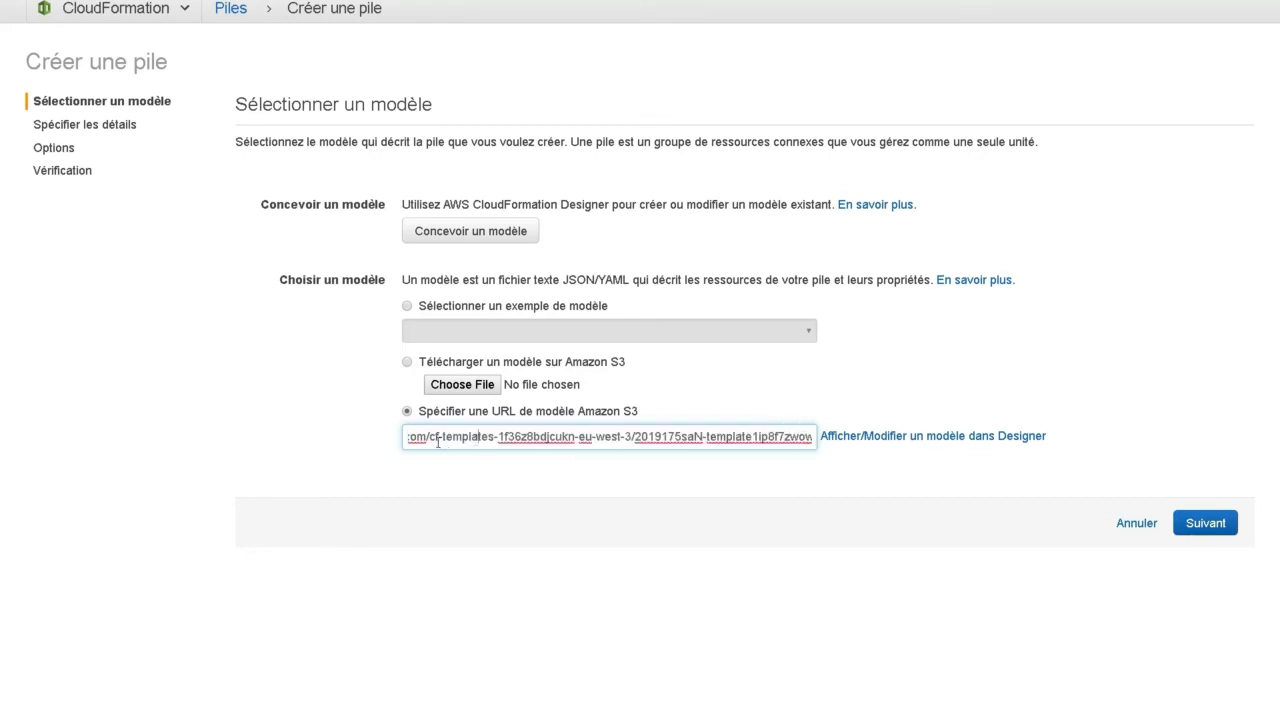
left_click_drag(430, 441, 816, 446)
left_click(670, 440)
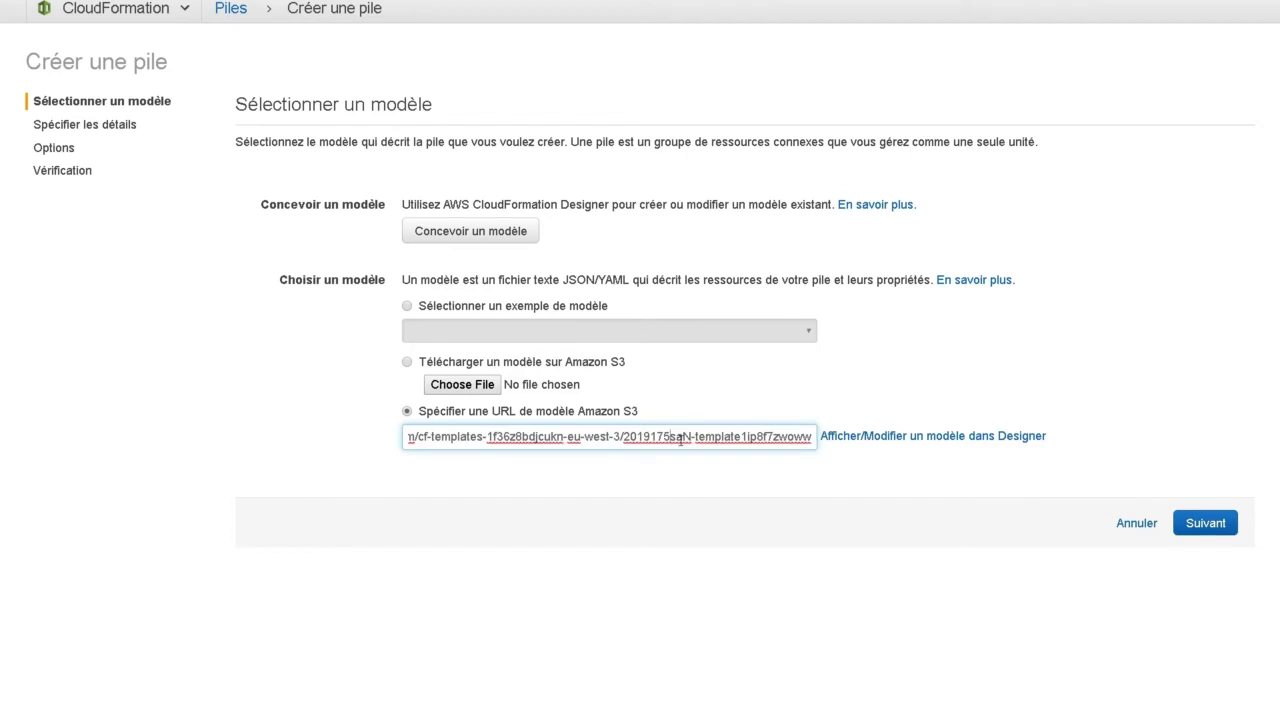
key("Home")
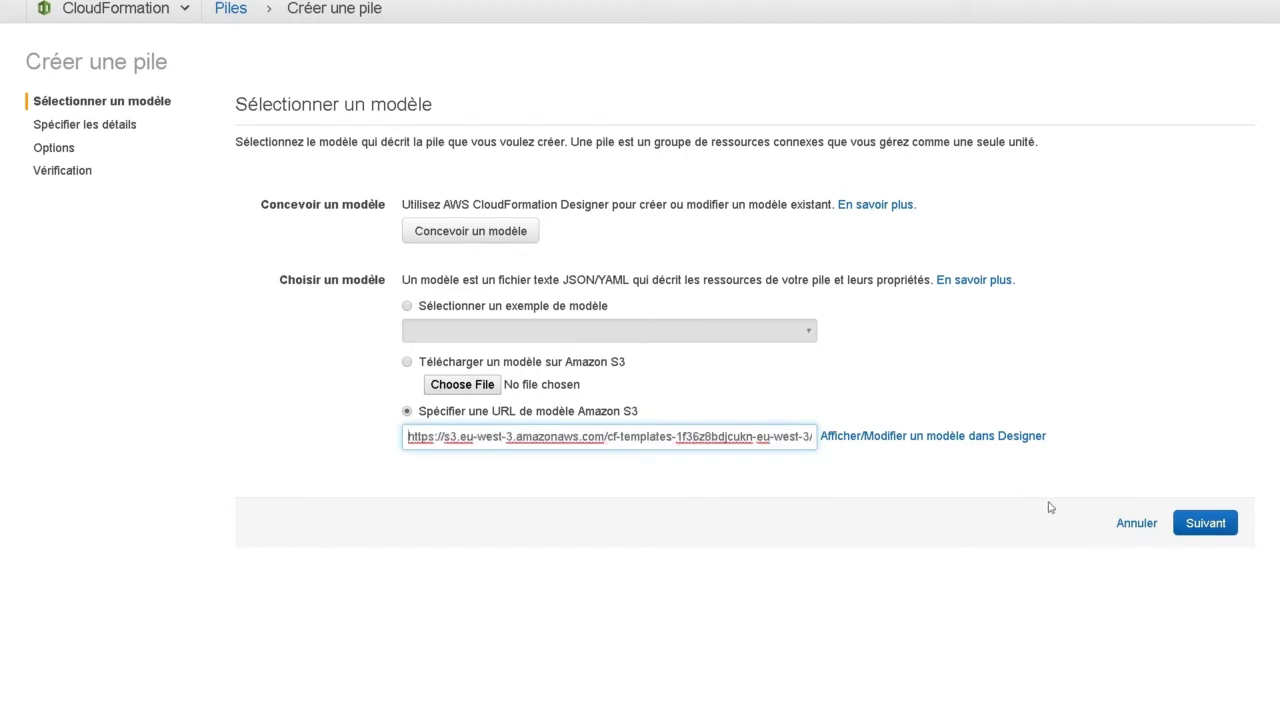
left_click(1203, 523)
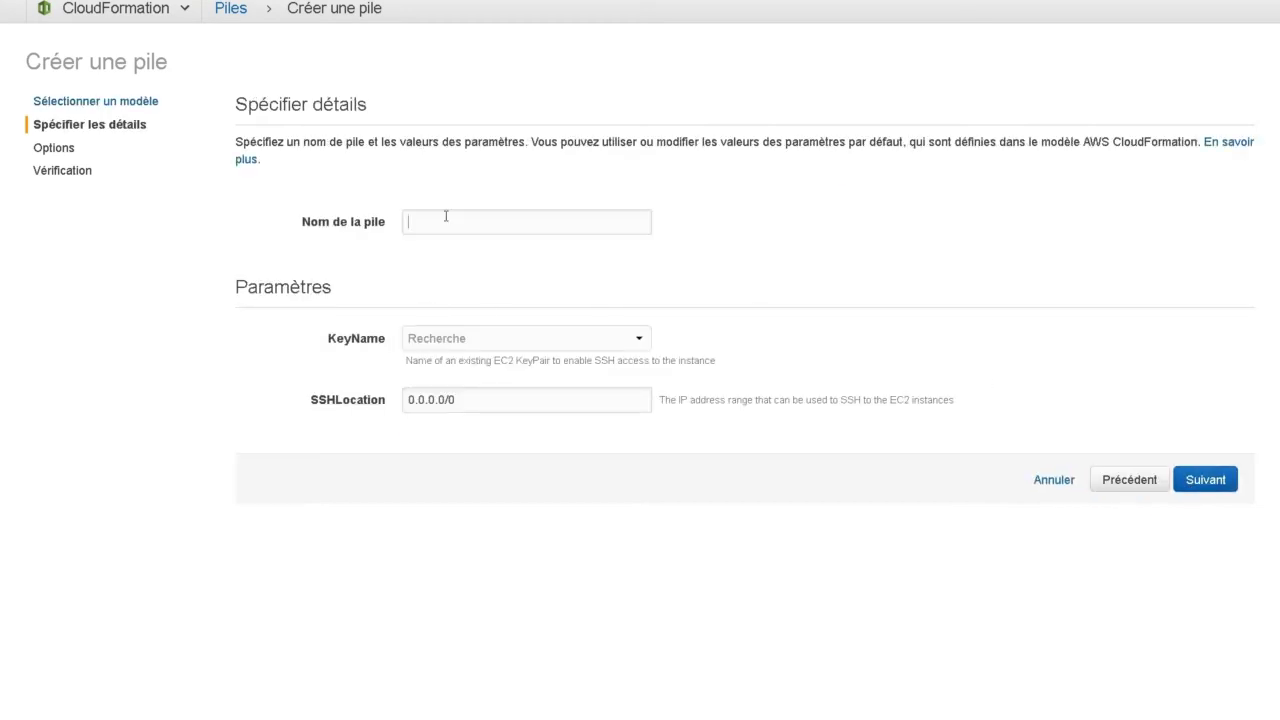
- Name the stack Pile-EUParis, choose Cle-EUParis as KeyName and continue to the stack options
type("Pilr")
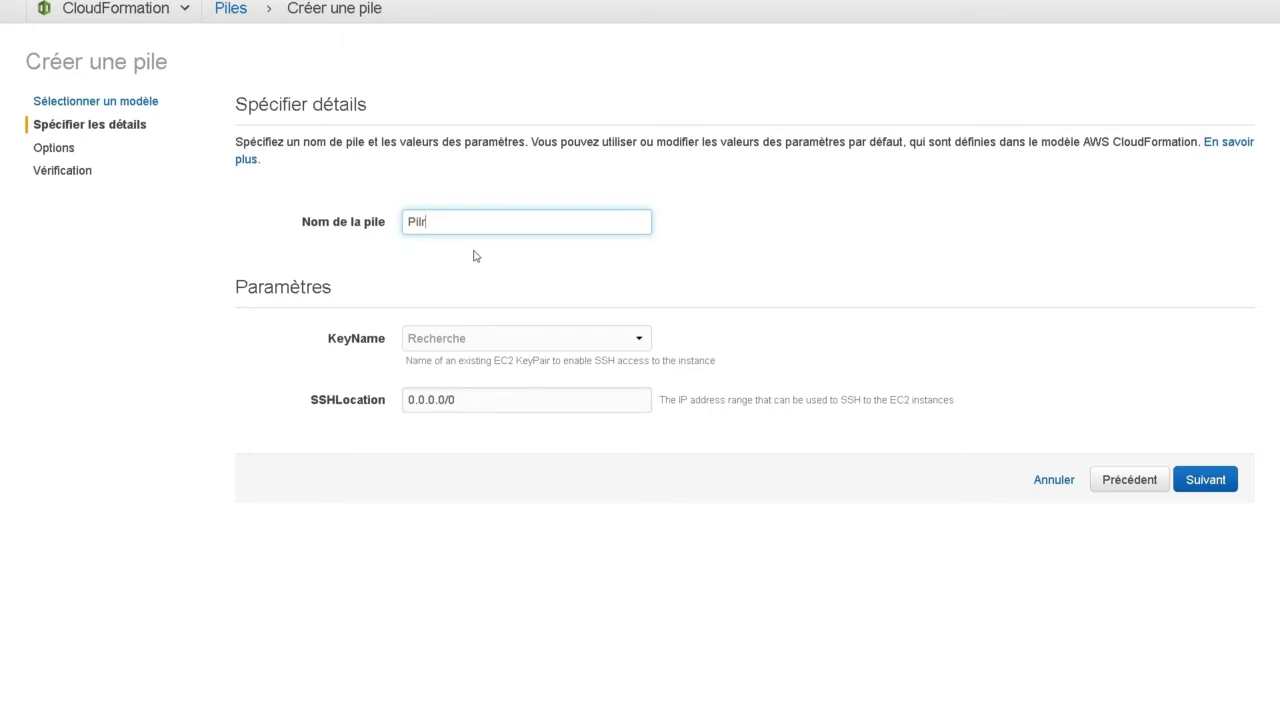
key("BackSpace")
type("e-EUParis")
left_click(433, 342)
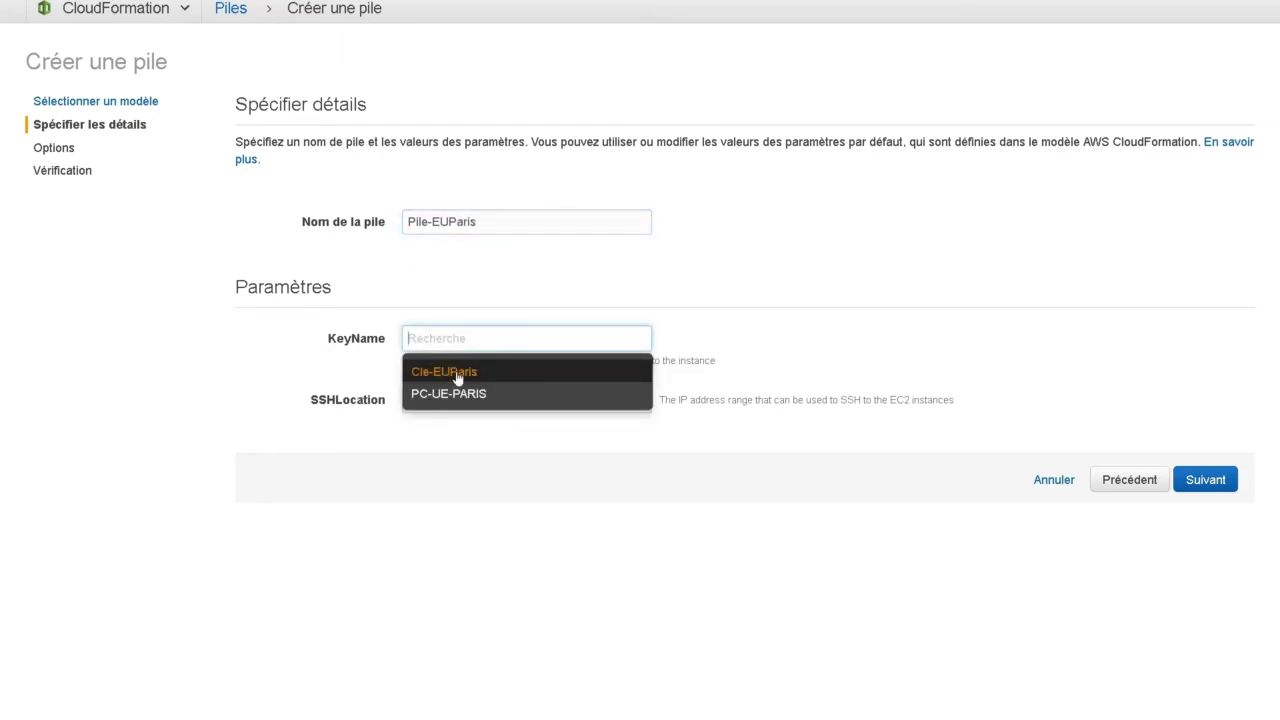
left_click(455, 373)
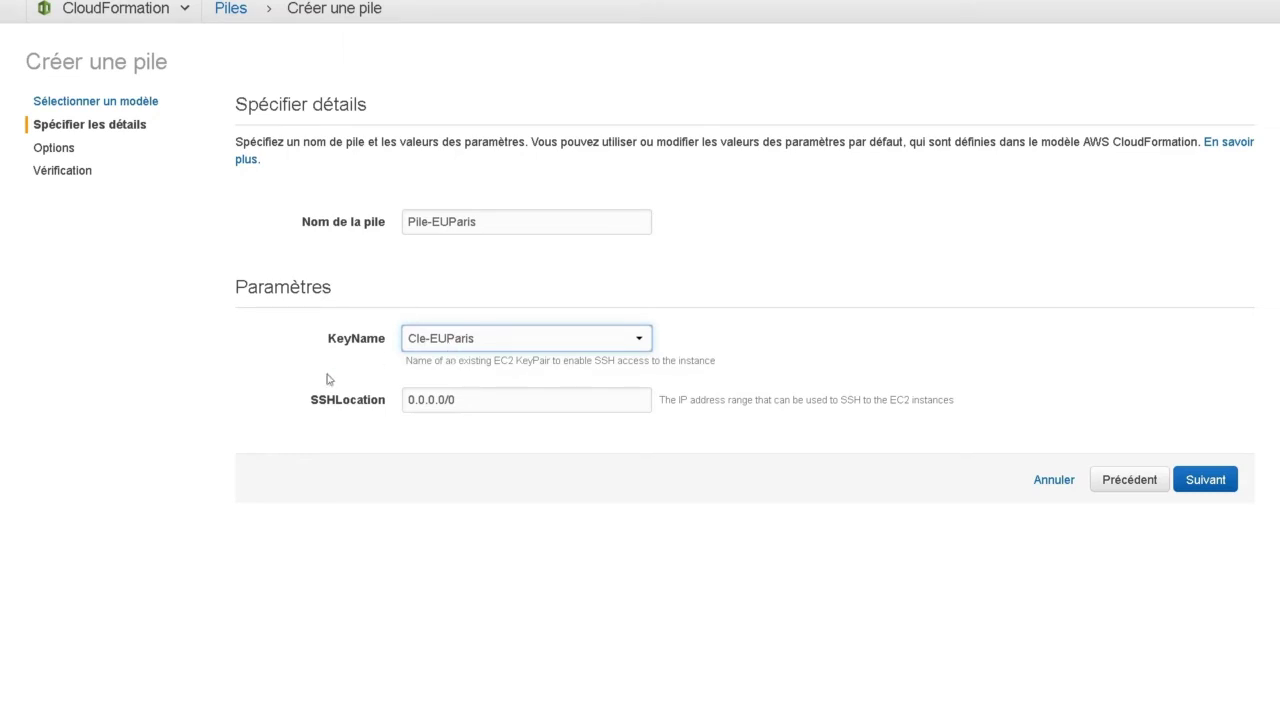
left_click_drag(457, 405, 400, 410)
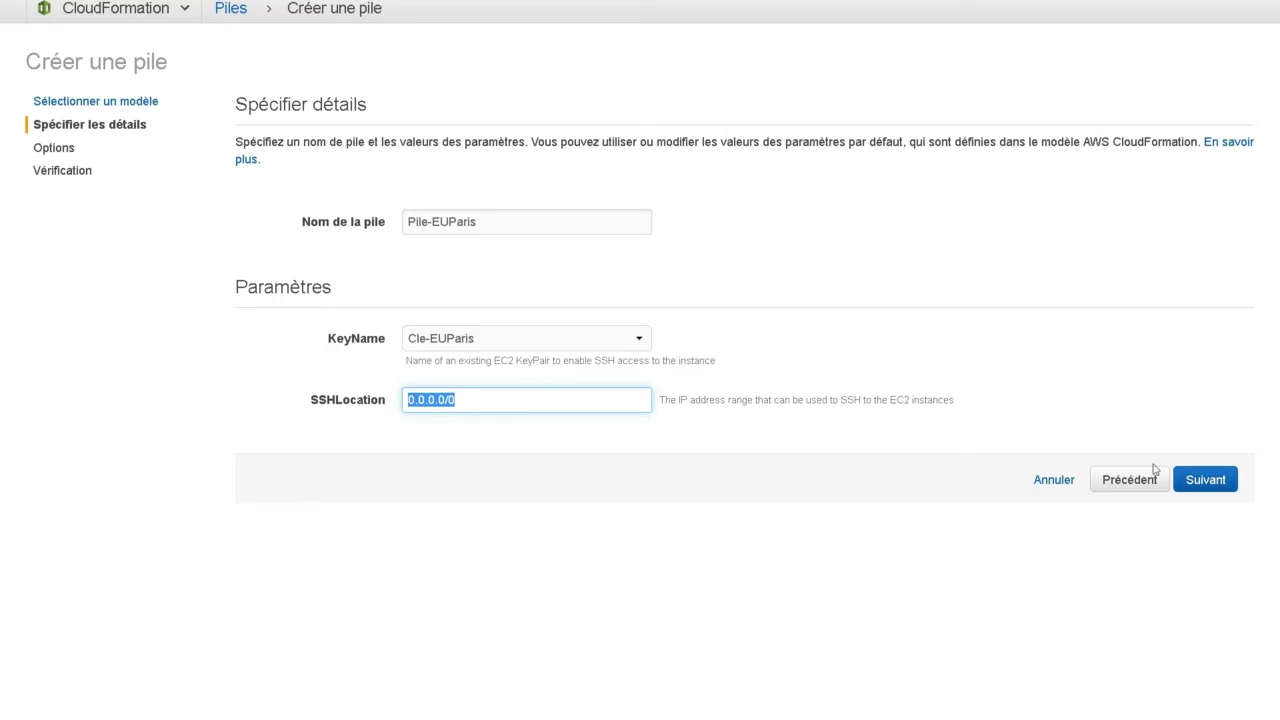
left_click(1206, 480)
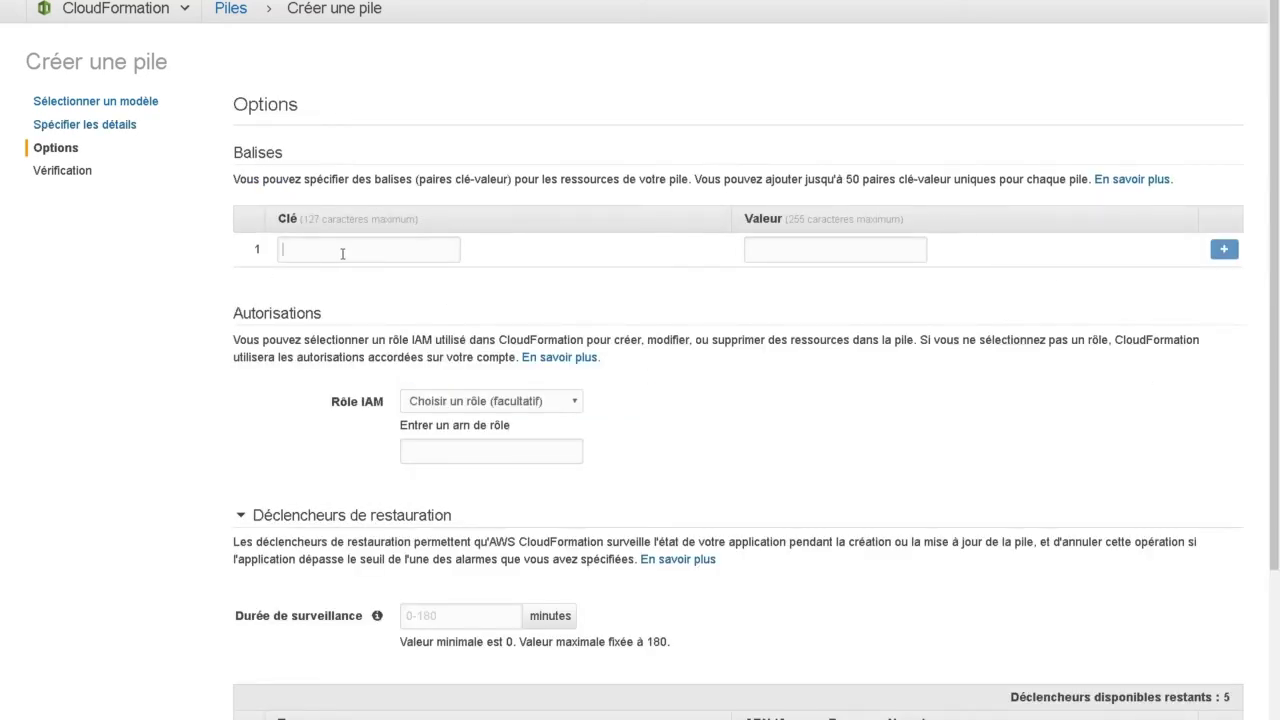
- Add a stack tag with the key Name and the value Pile-EUParis
type("Name")
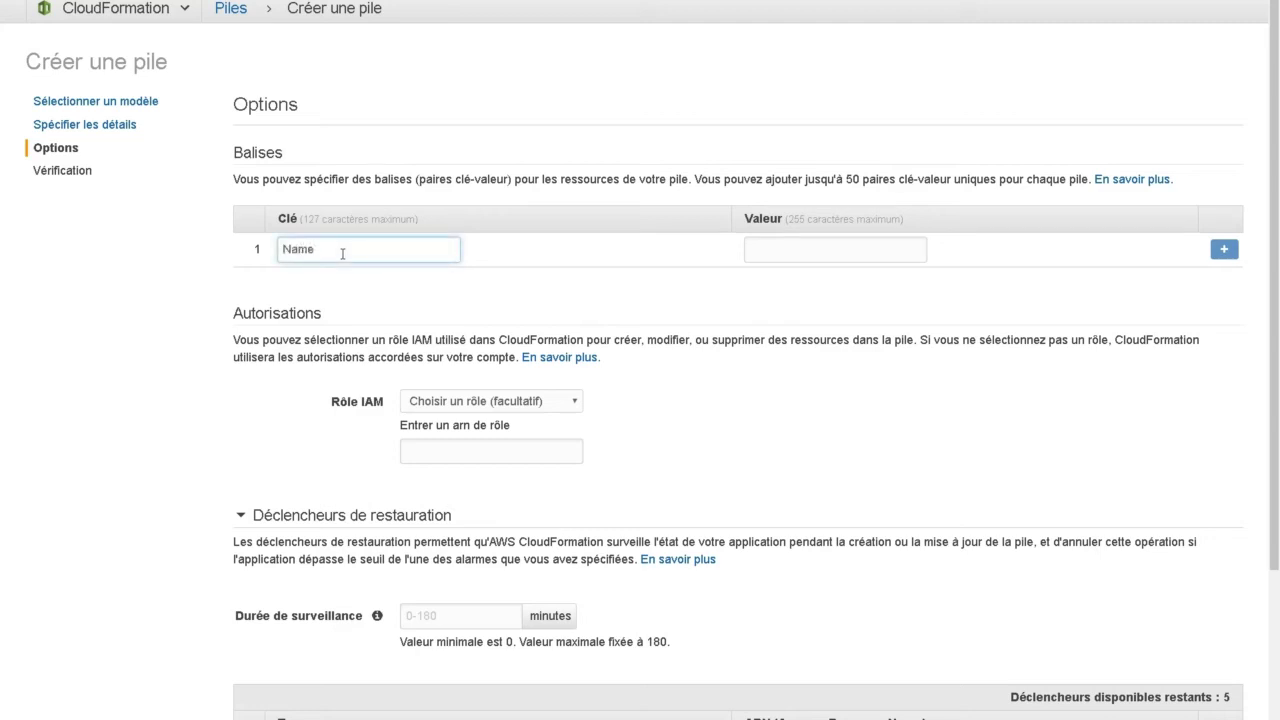
left_click(767, 246)
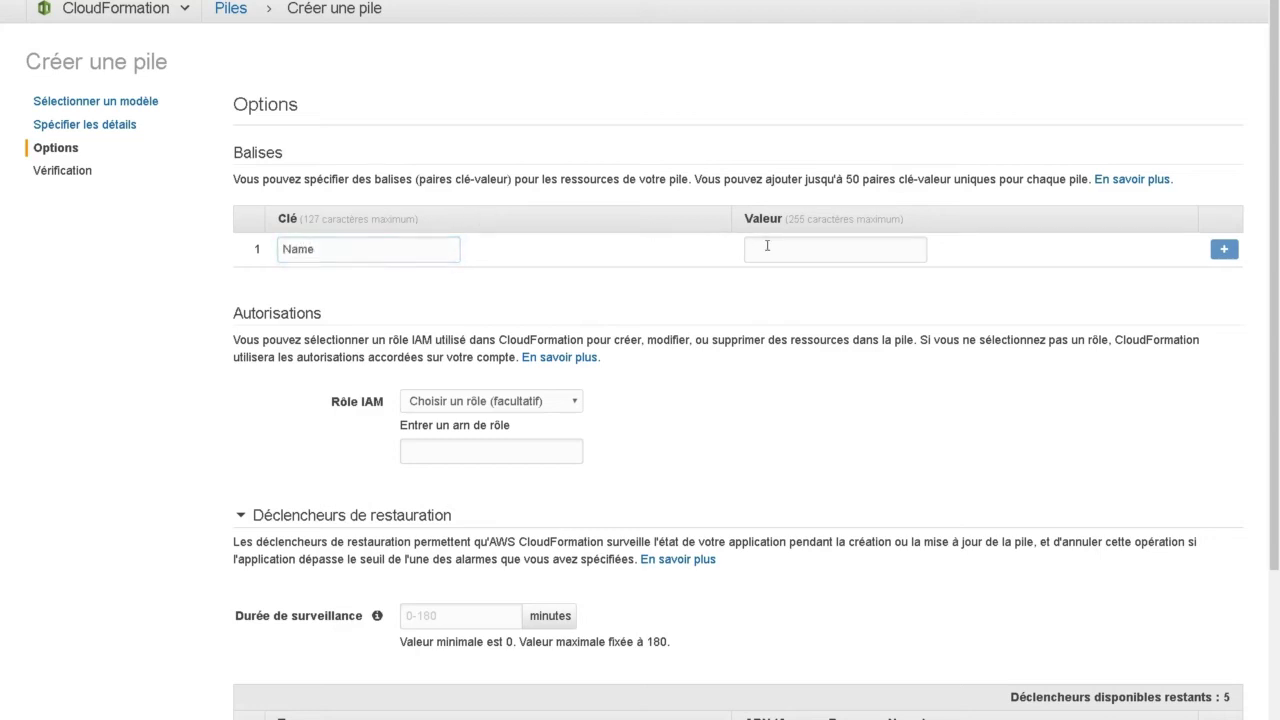
type("p")
key("BackSpace")
type("Pile")
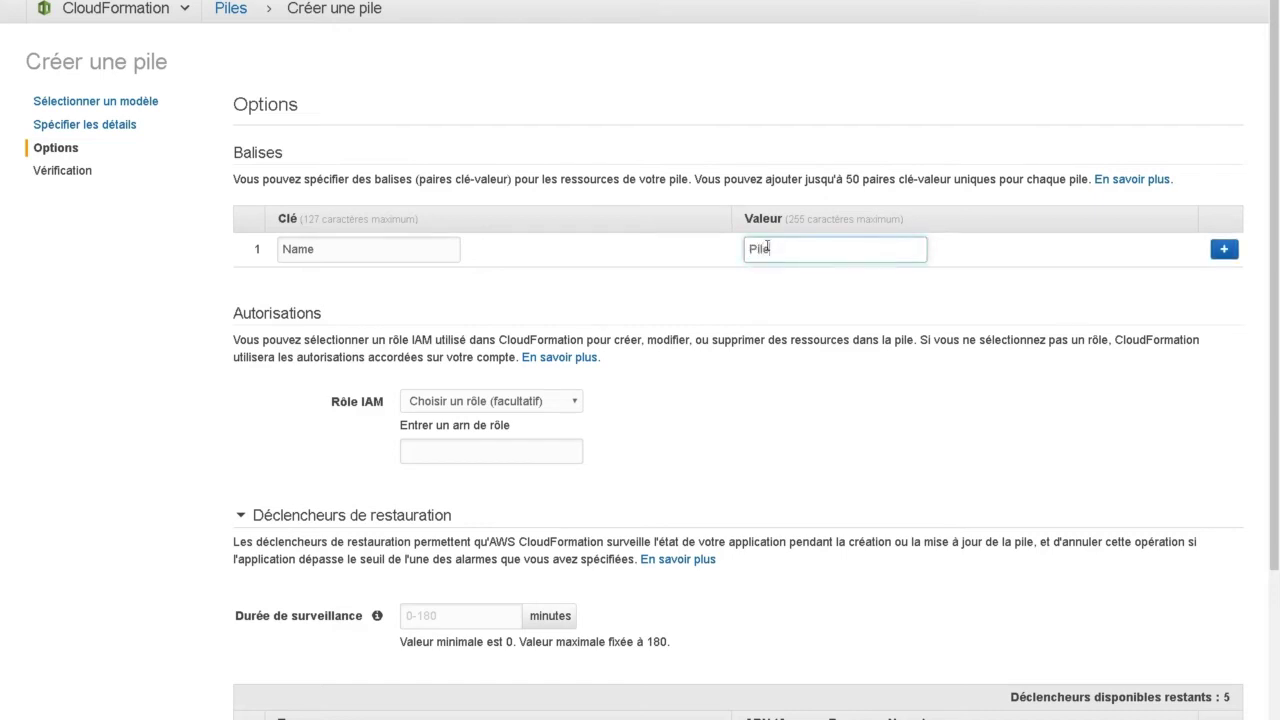
type("-EUParis")
- Examine the IAM role and rollback trigger settings and the advanced notification, termination protection, expiration, rollback and stack policy options
left_click(460, 405)
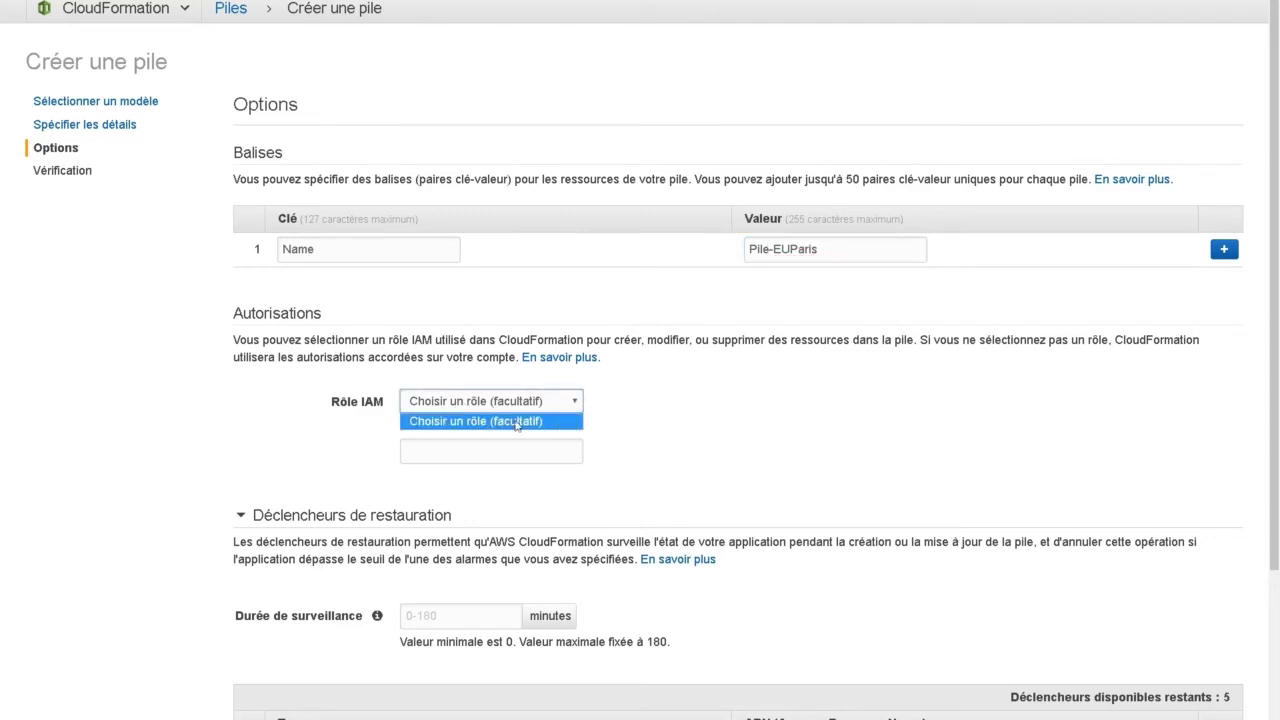
left_click(631, 427)
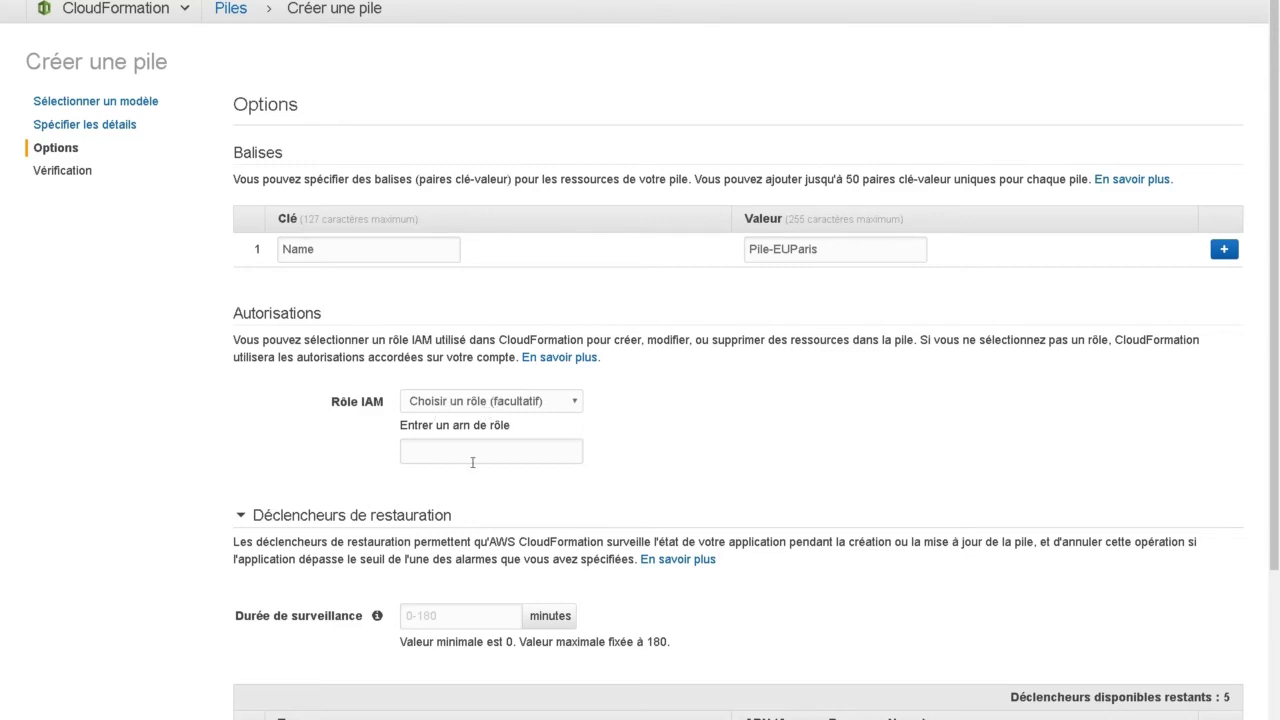
left_click(473, 461)
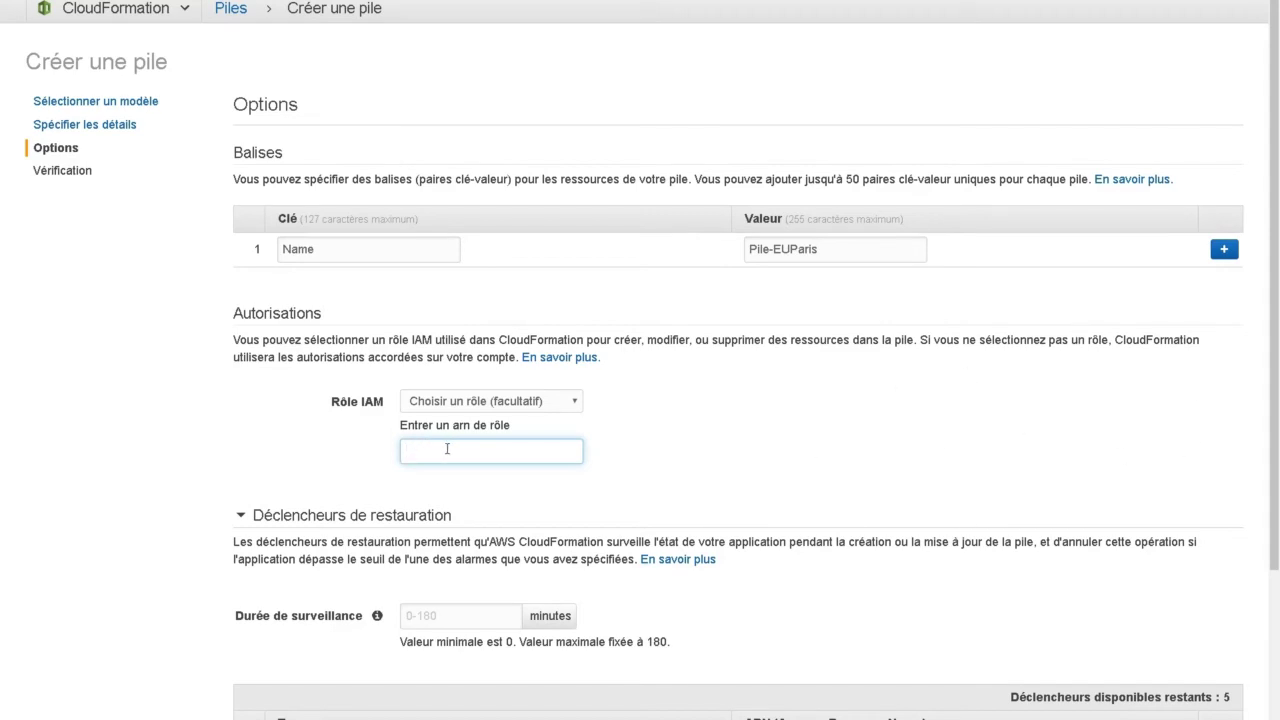
left_click(815, 453)
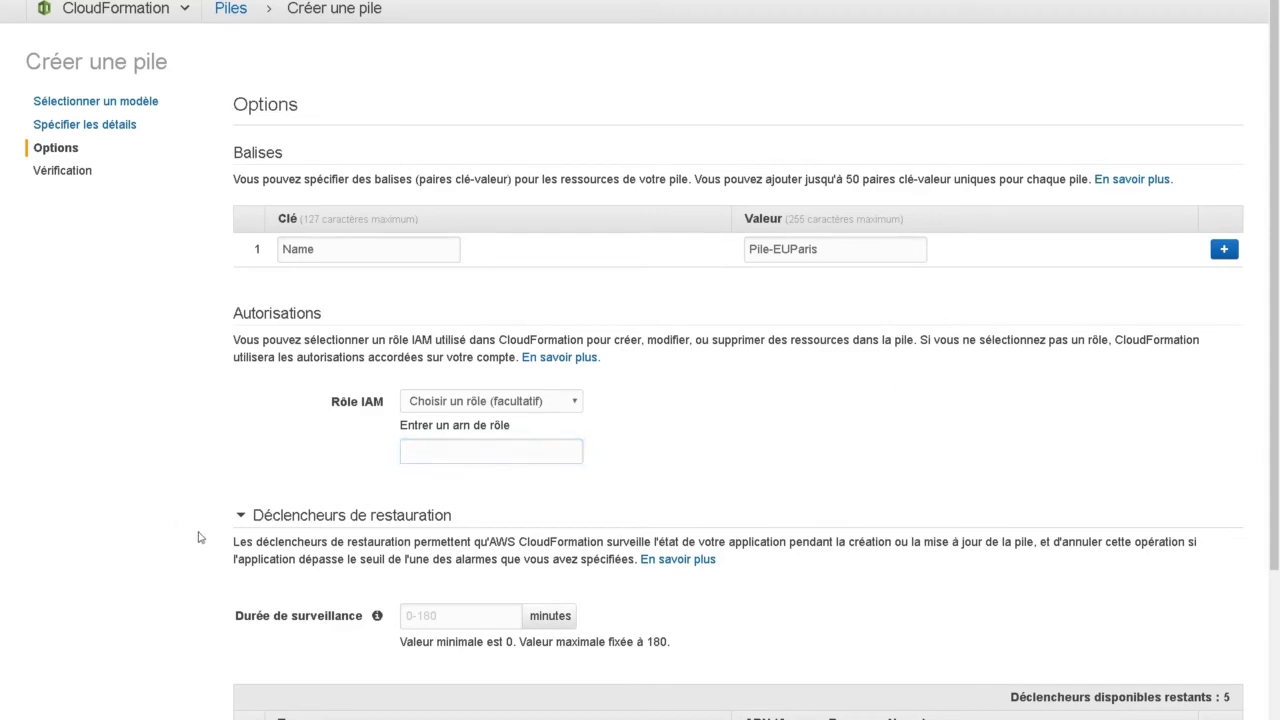
scroll(150, 500, "down", 2)
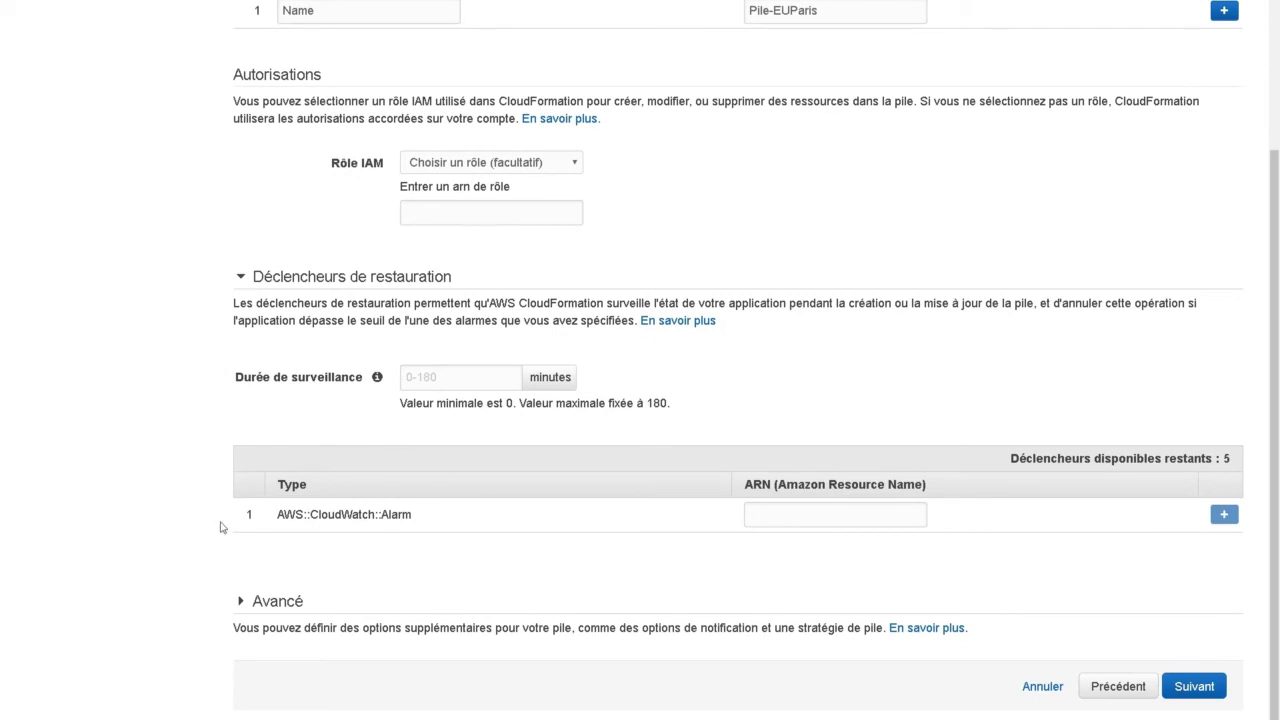
left_click(272, 603)
scroll(215, 445, "down", 3)
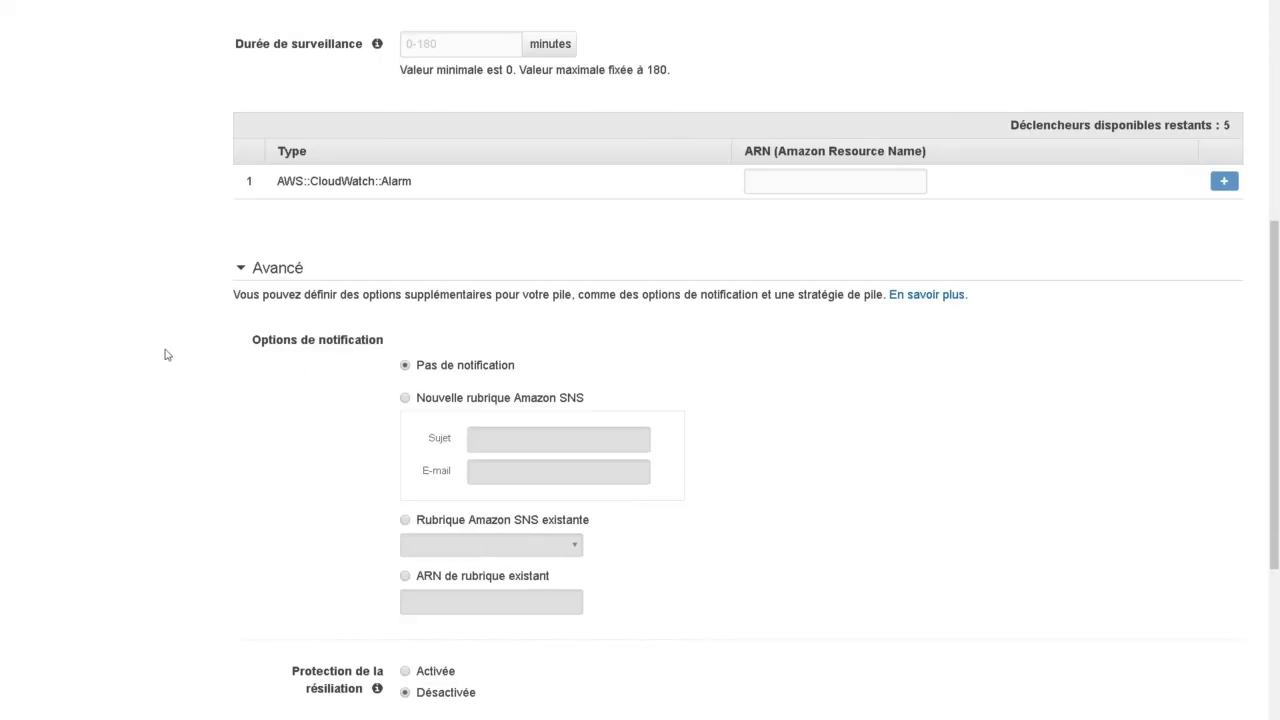
scroll(550, 420, "down", 3)
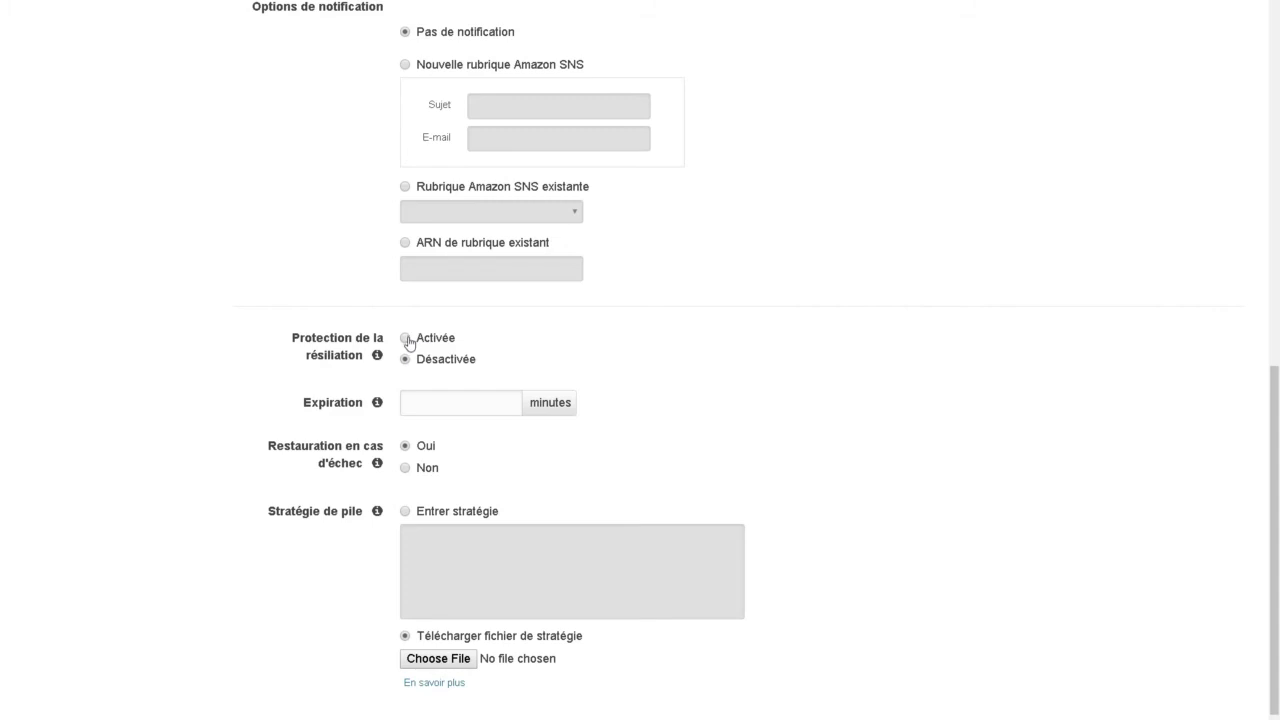
mouse_move(368, 450)
scroll(805, 468, "down", 1)
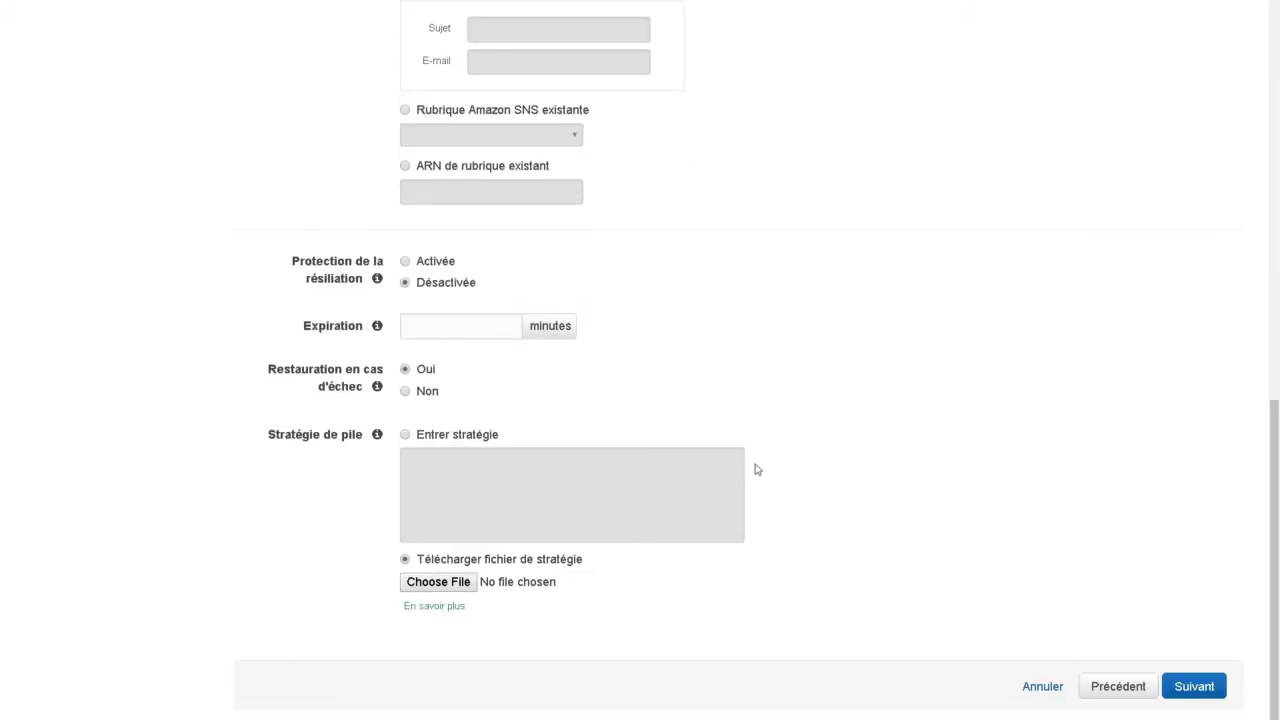
scroll(760, 445, "up", 6)
scroll(760, 428, "up", 5)
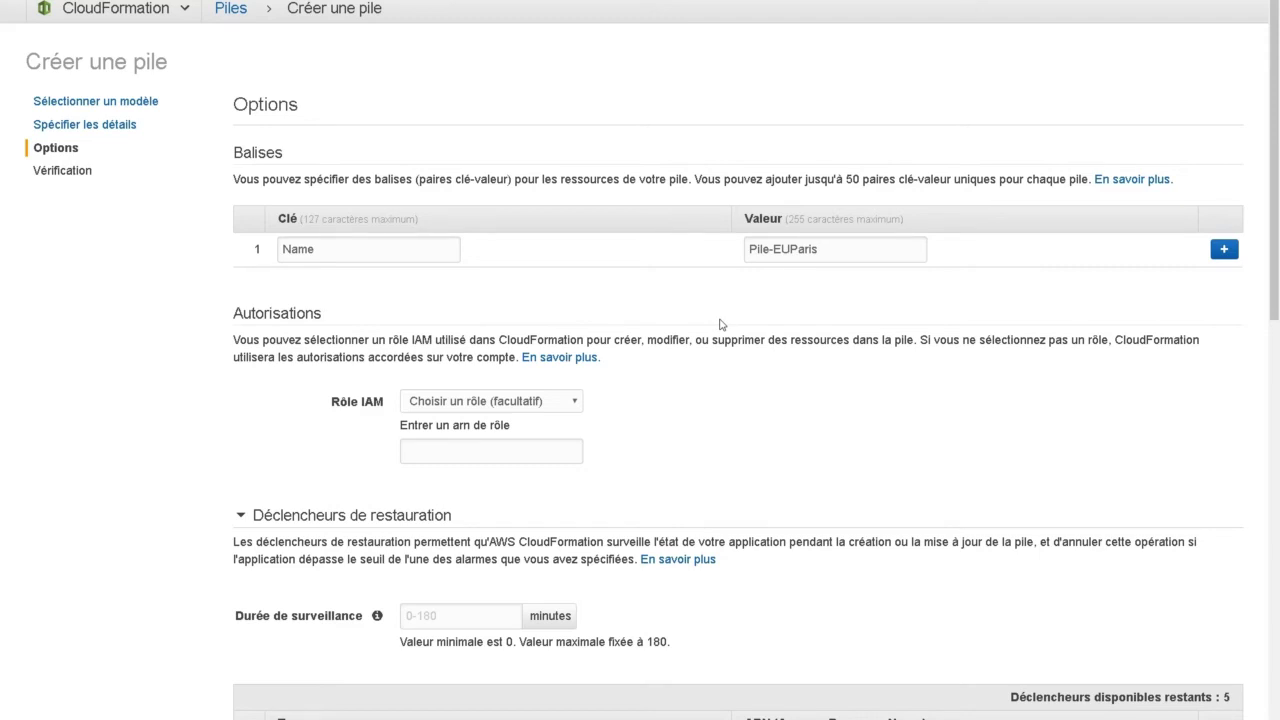
scroll(805, 460, "down", 10)
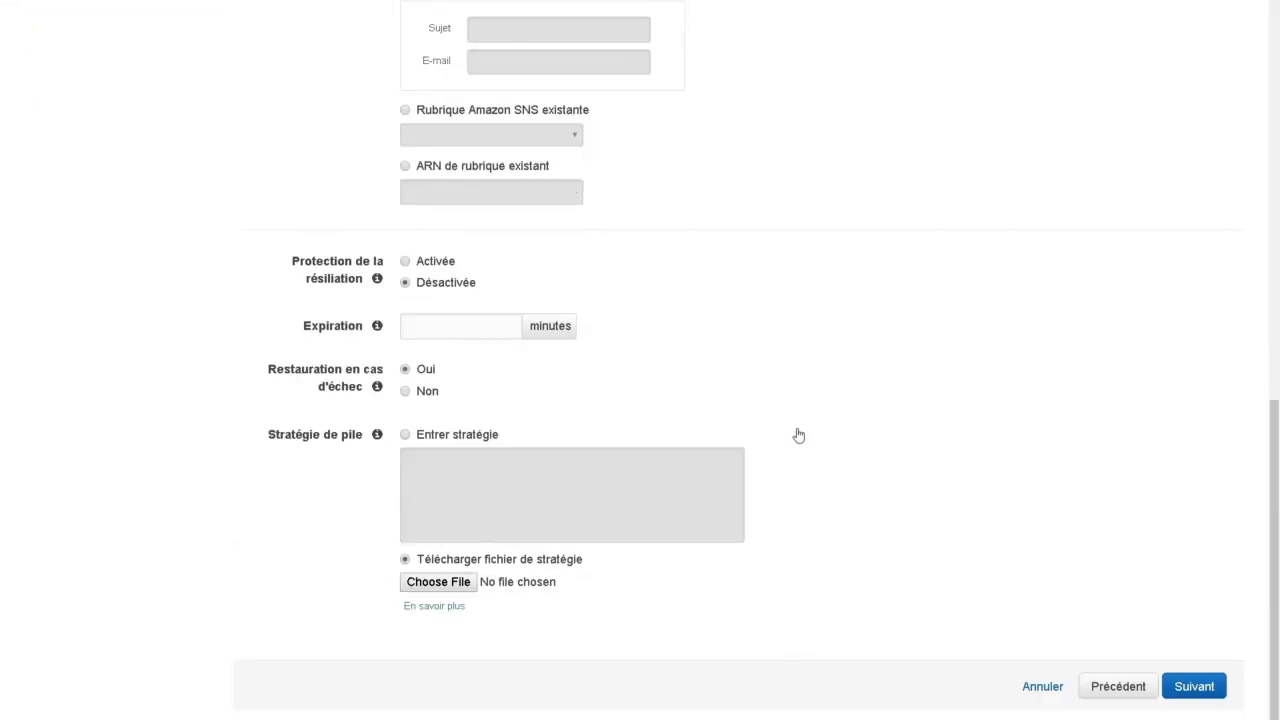
- Continue to the verification page, review the template, details, tag and advanced settings of Pile-EUParis, and create the stack
left_click(1196, 686)
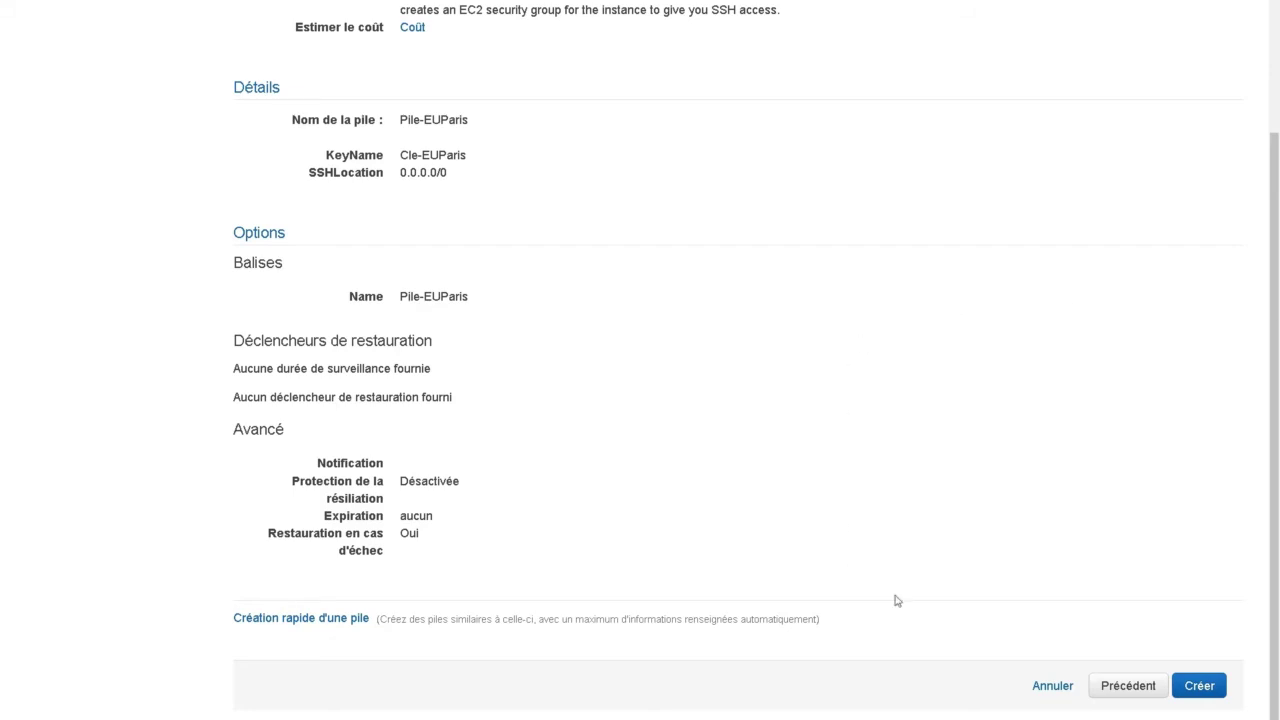
scroll(860, 405, "up", 2)
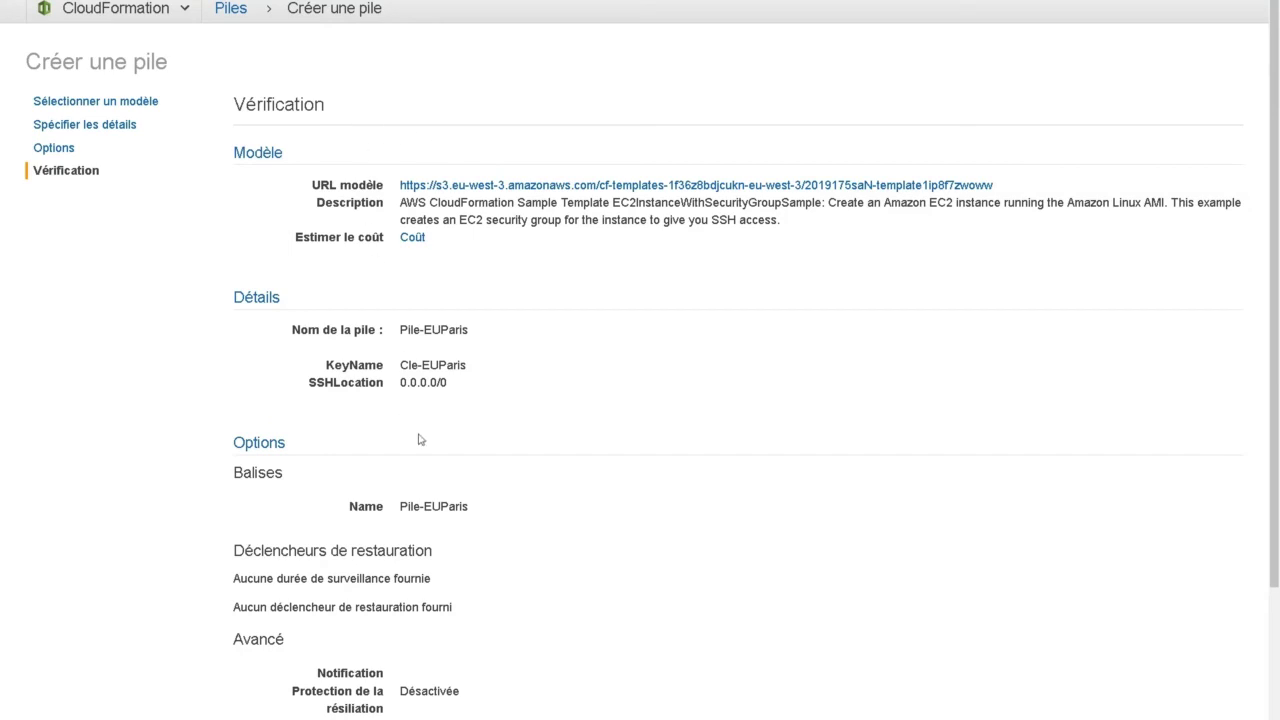
scroll(421, 437, "down", 2)
scroll(426, 434, "up", 2)
scroll(696, 433, "down", 2)
scroll(600, 405, "down", 2)
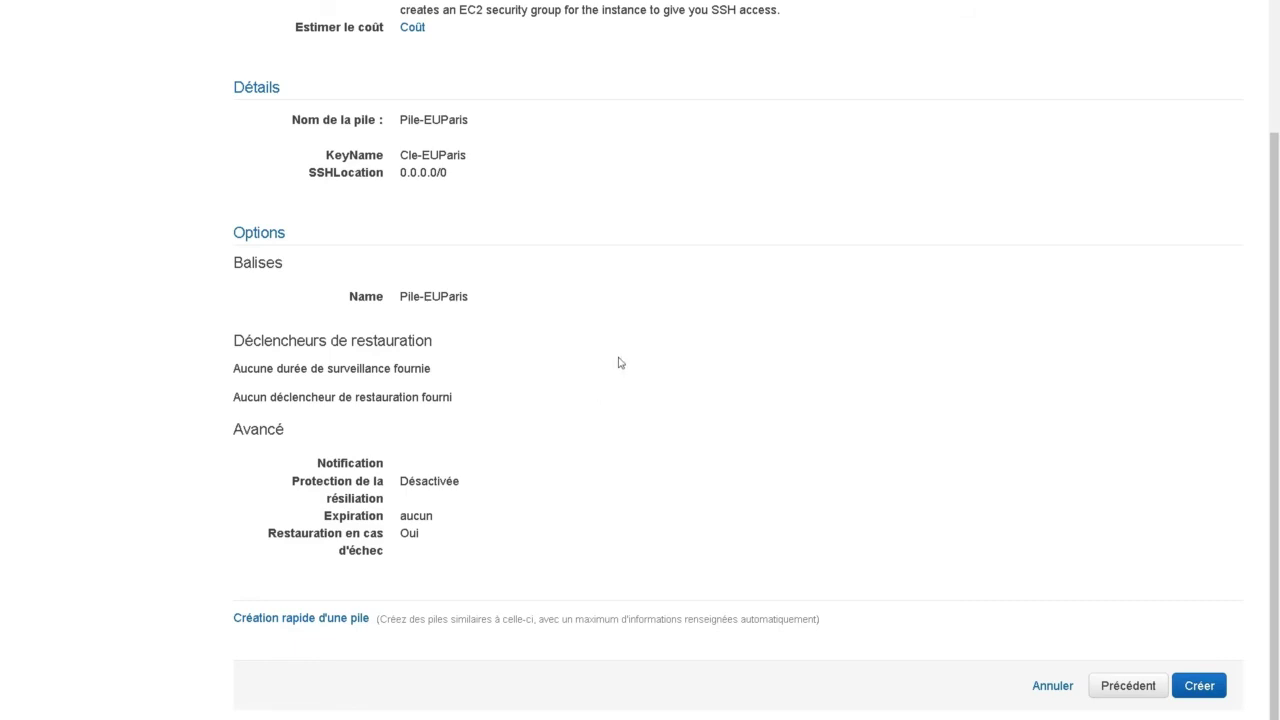
left_click(1200, 688)
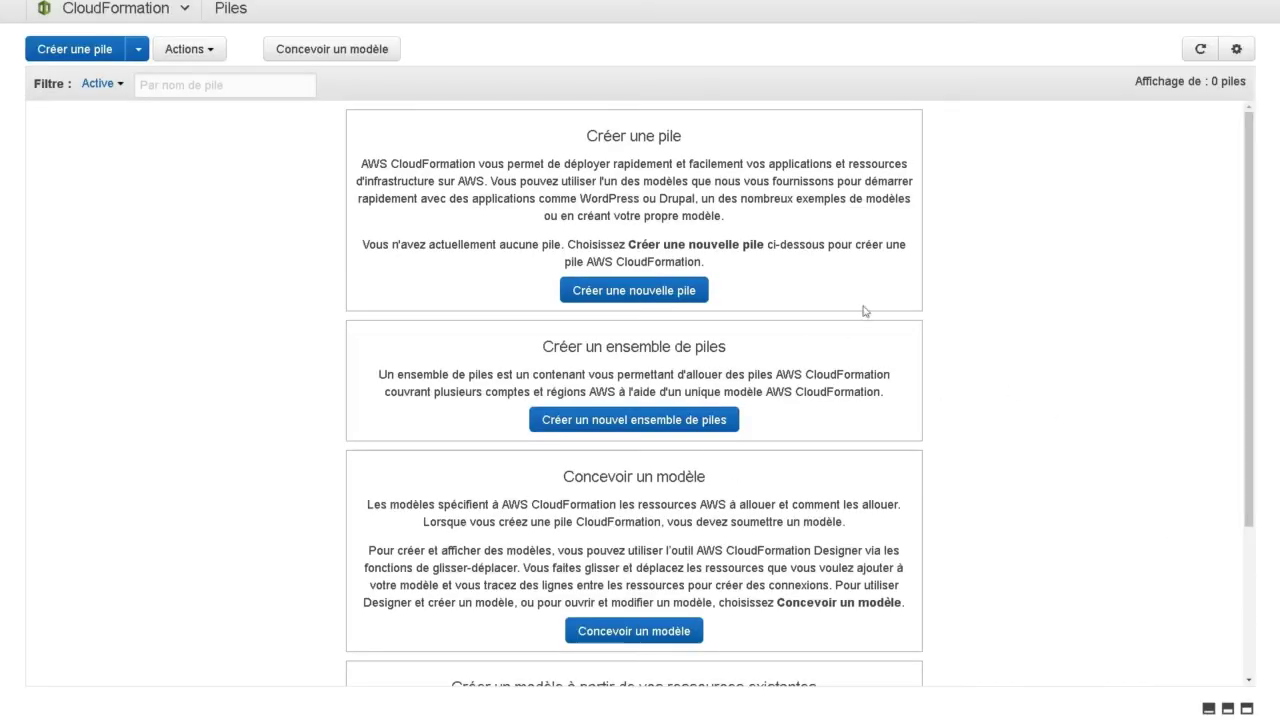
- Refresh the stack list, select Pile-EUParis and view its creation events full size, then in split view beneath the list
left_click(1201, 49)
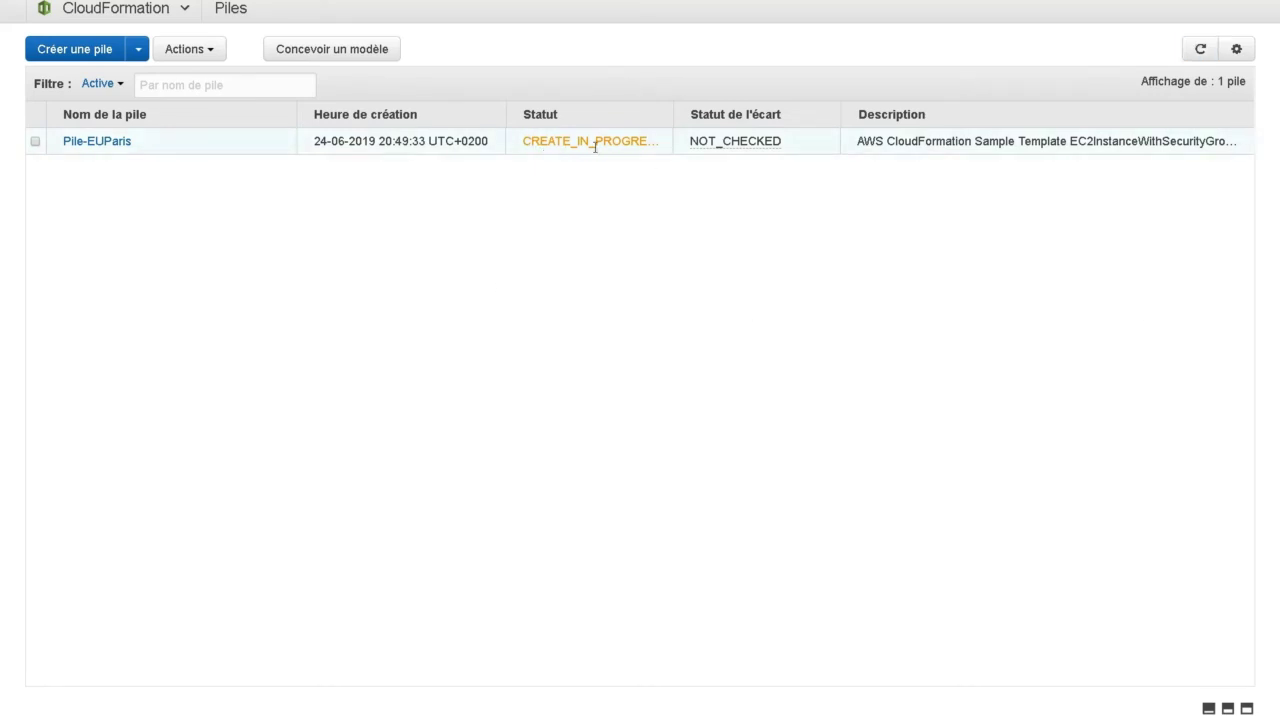
left_click(35, 143)
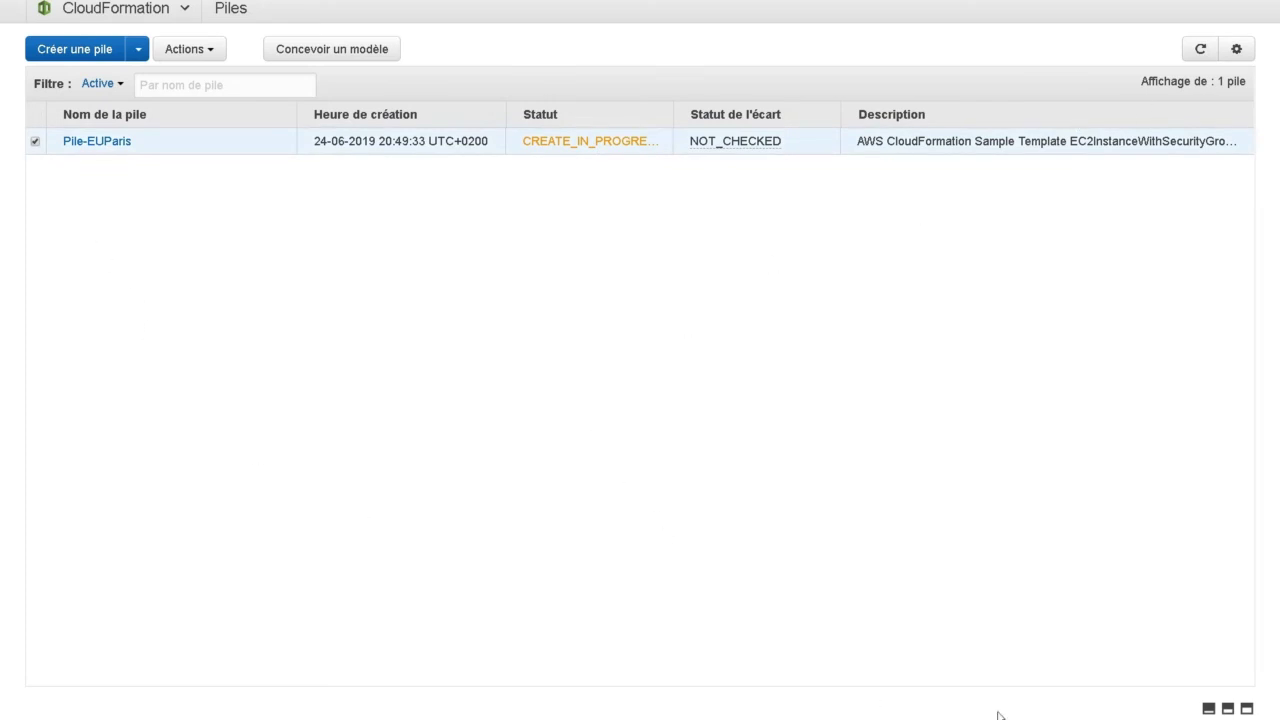
left_click(1247, 709)
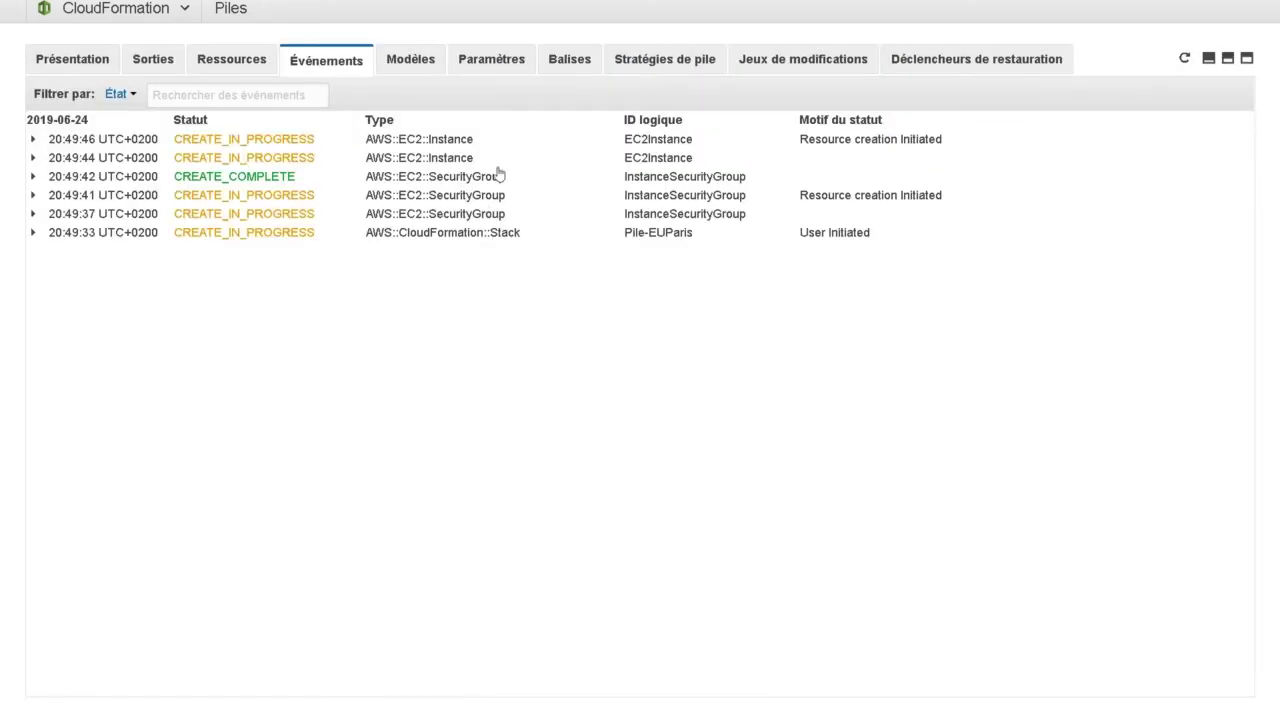
left_click(1228, 58)
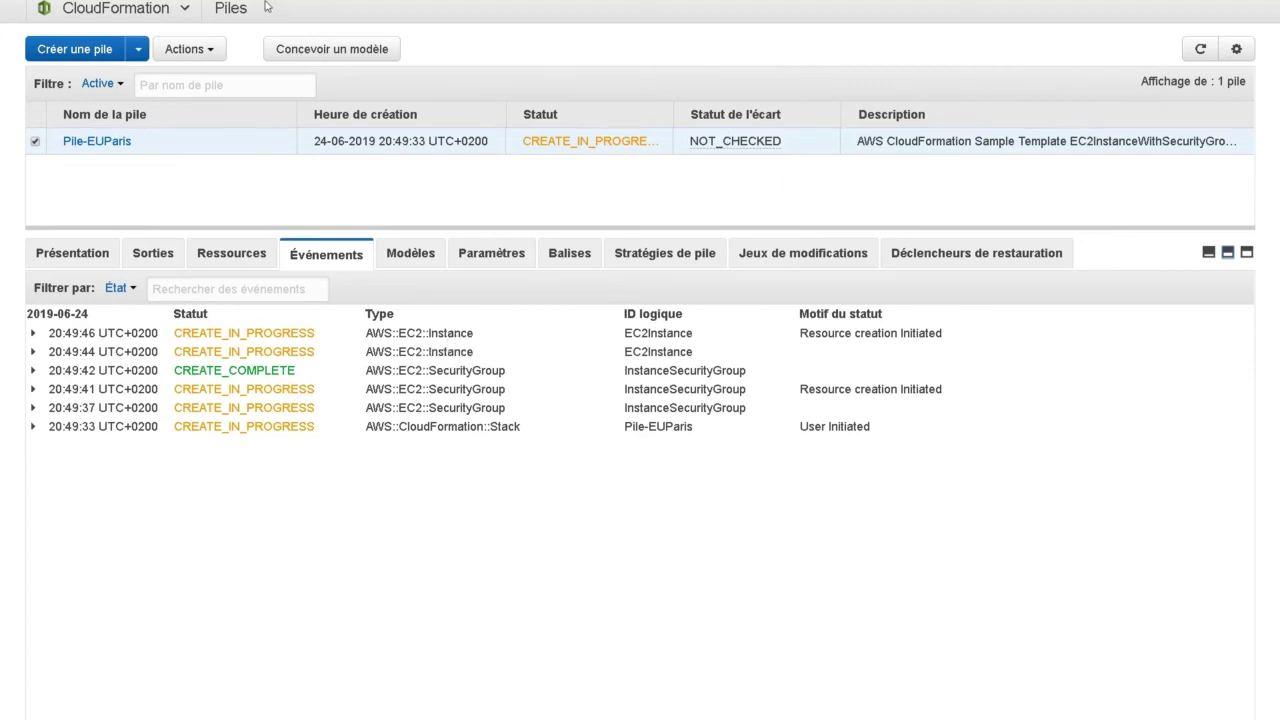
- Switch to the EC2 console and list the running instances to check the one launched by the stack
left_click(170, 2)
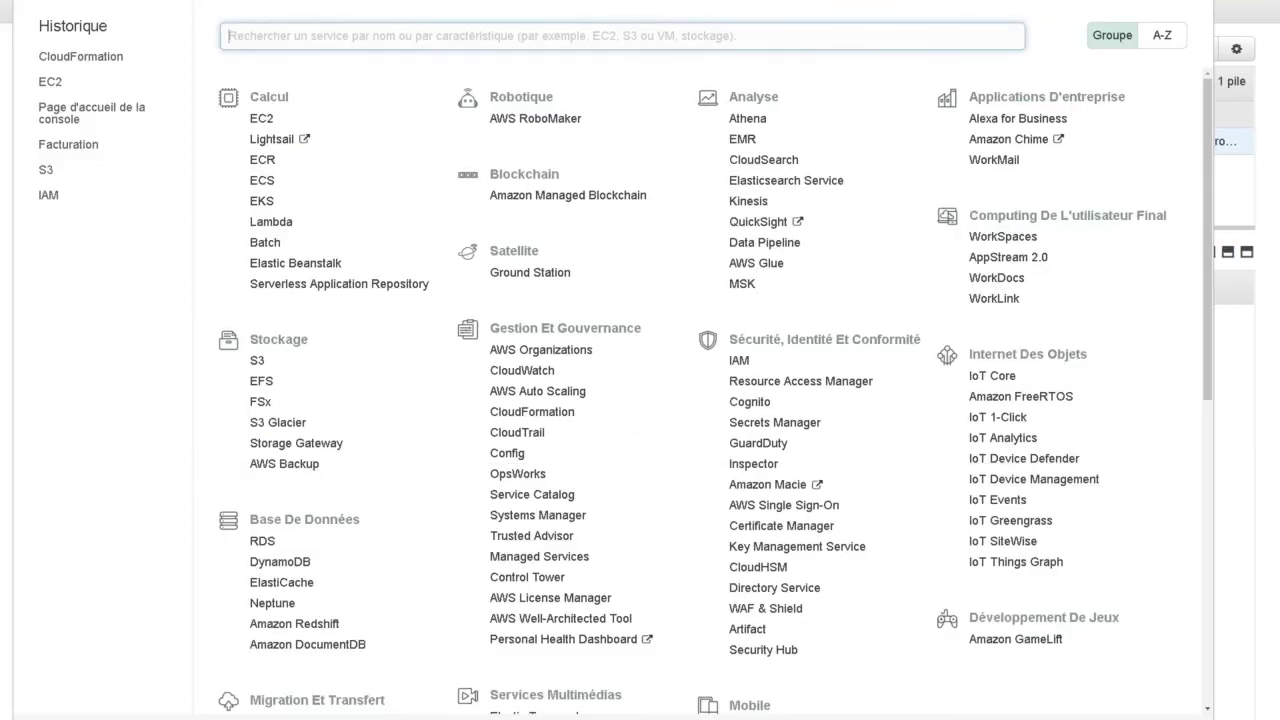
left_click(264, 120)
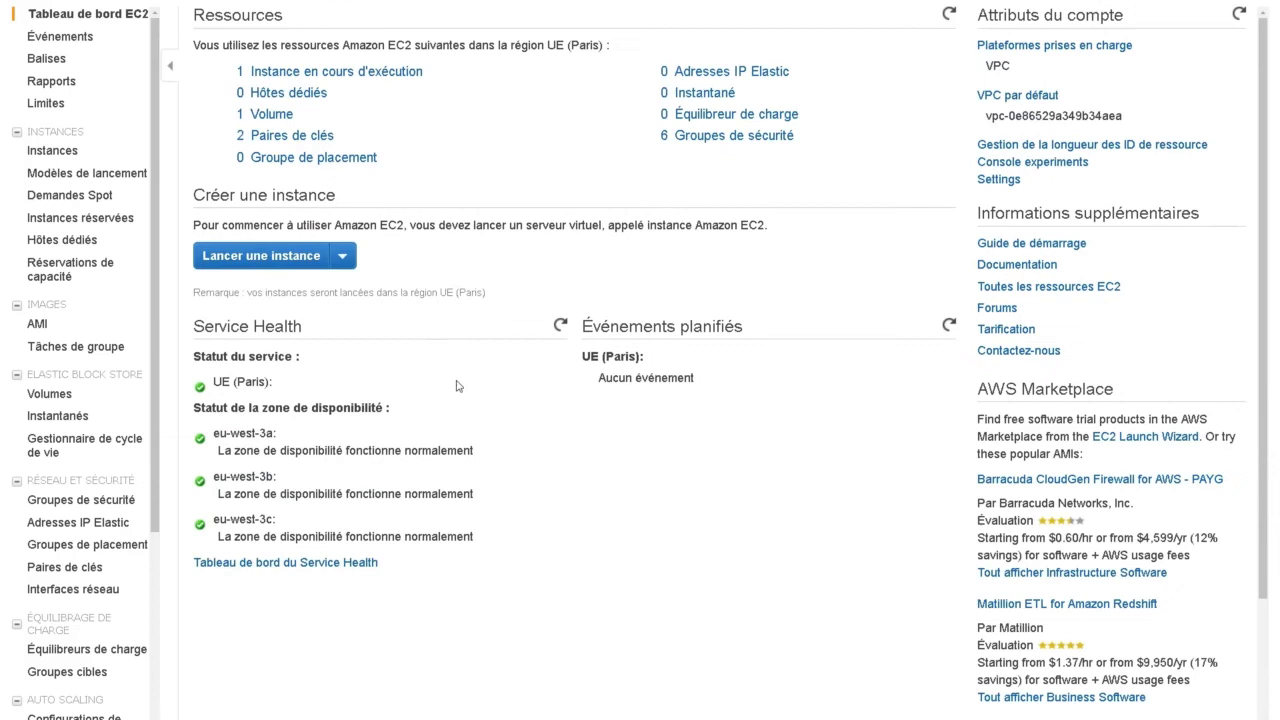
left_click(375, 74)
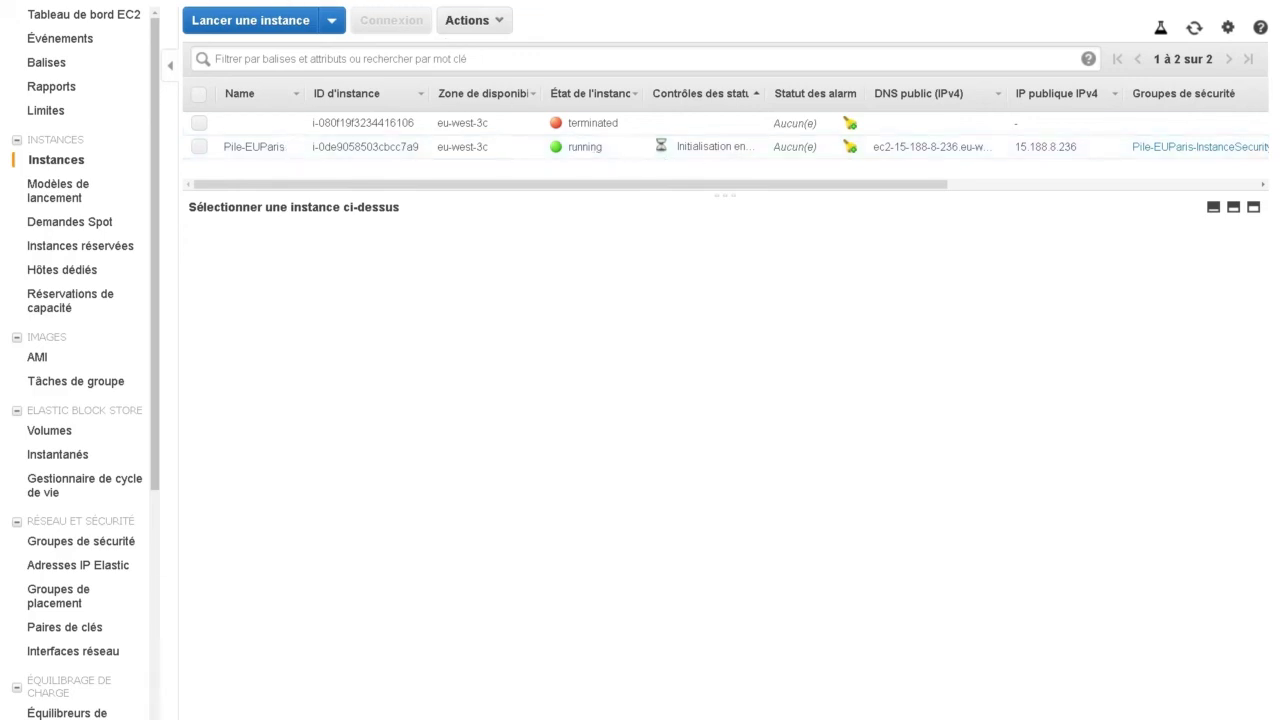
- Return to CloudFormation, refresh the stack list and show the events of Pile-EUParis in an enlarged details area
key("alt+s")
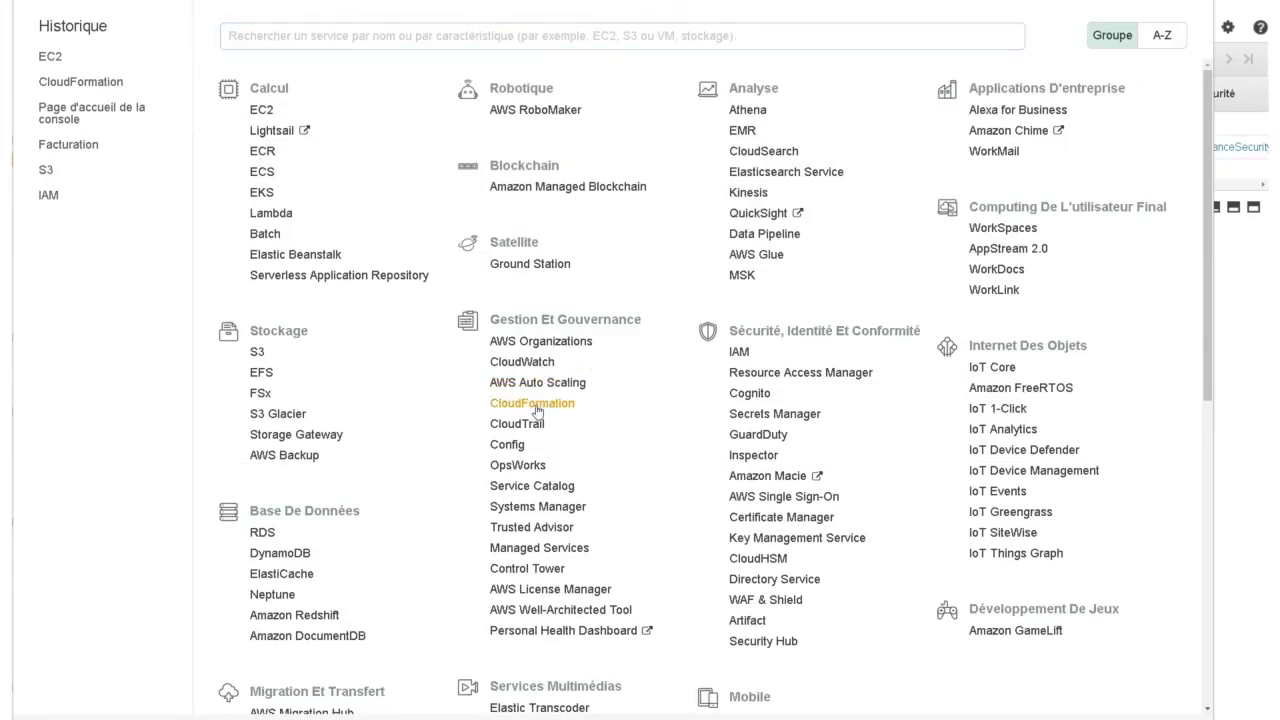
left_click(531, 403)
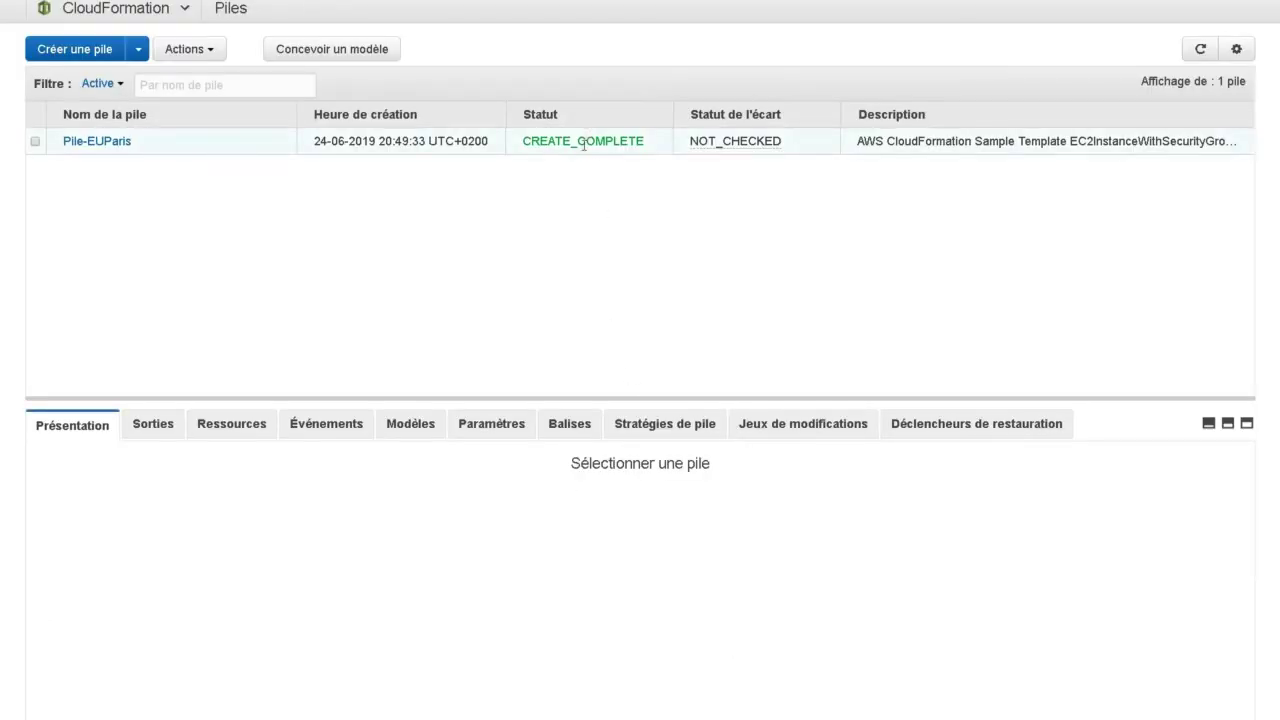
left_click(291, 428)
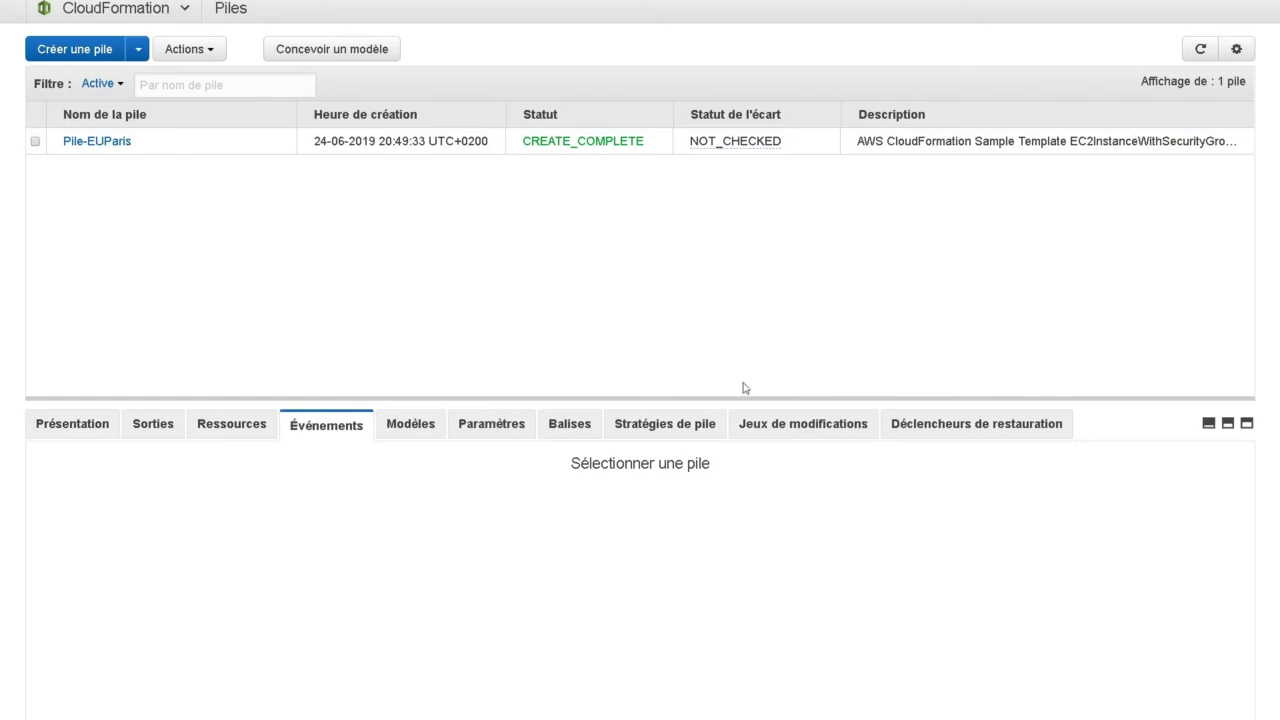
left_click(1200, 49)
left_click(36, 143)
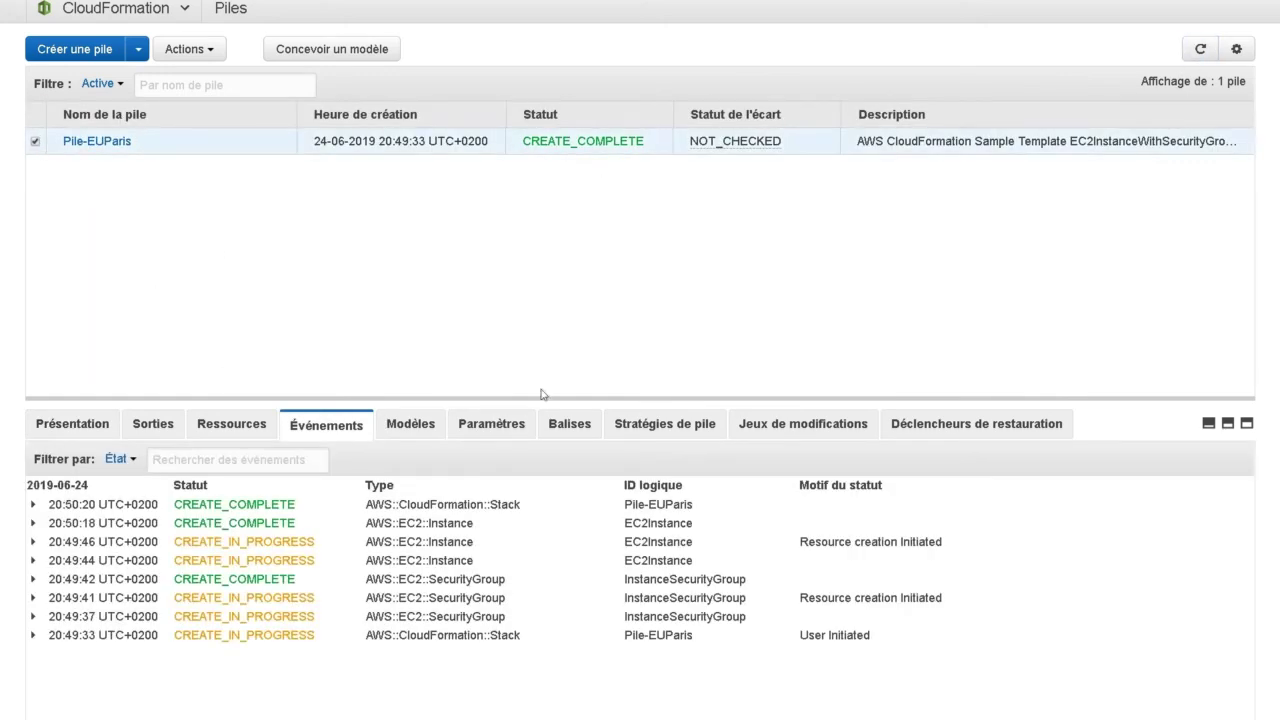
left_click_drag(541, 400, 530, 252)
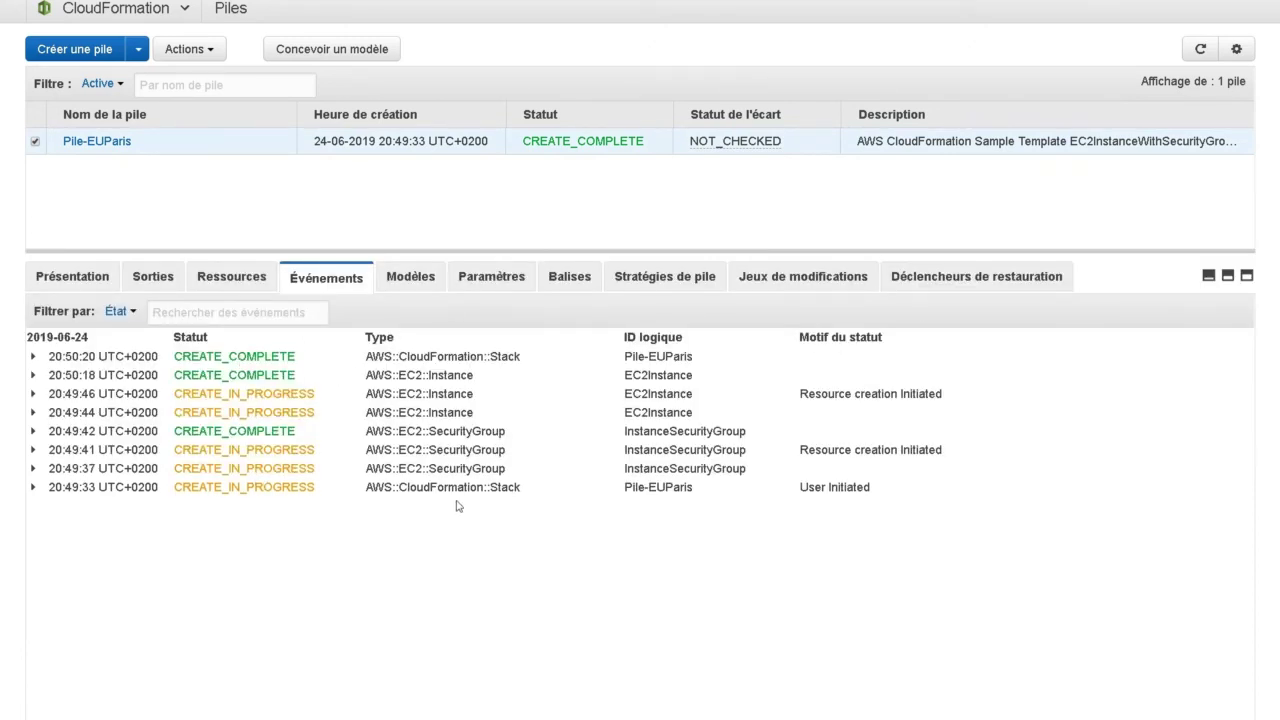
- Expand every Pile-EUParis event from the oldest to the newest and examine their physical IDs and client request tokens
left_click(32, 487)
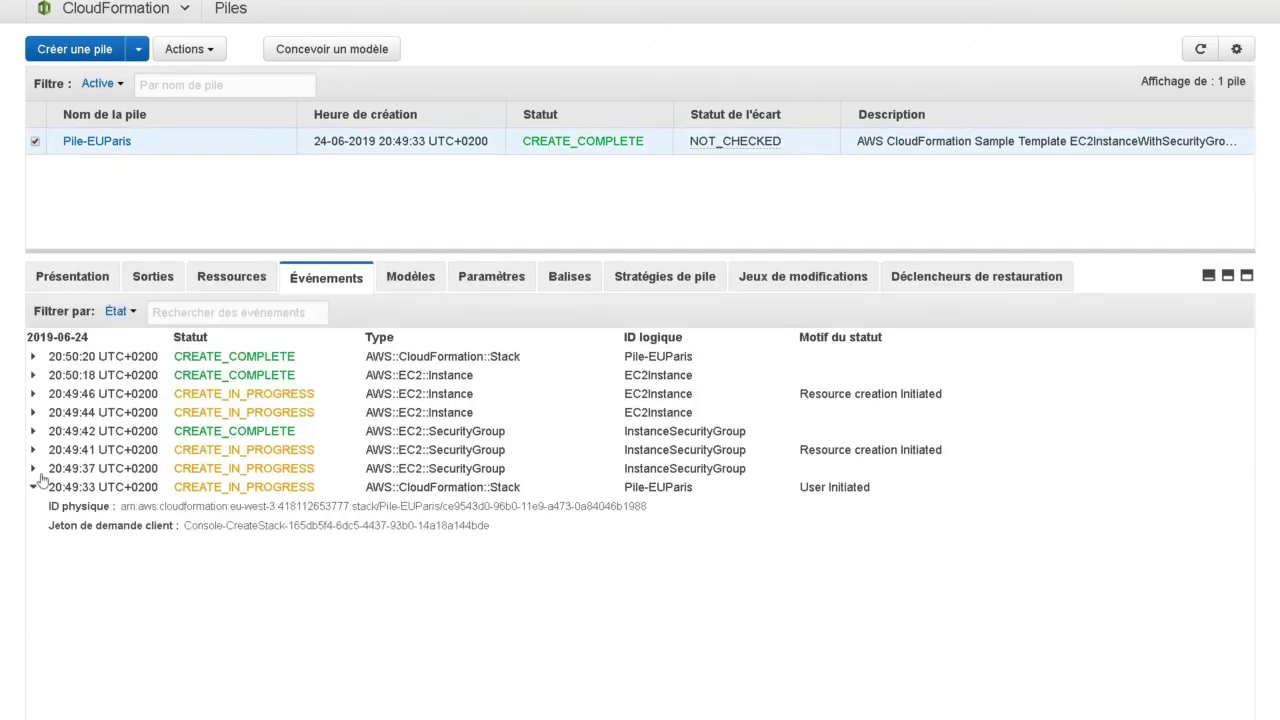
left_click(32, 468)
left_click(33, 450)
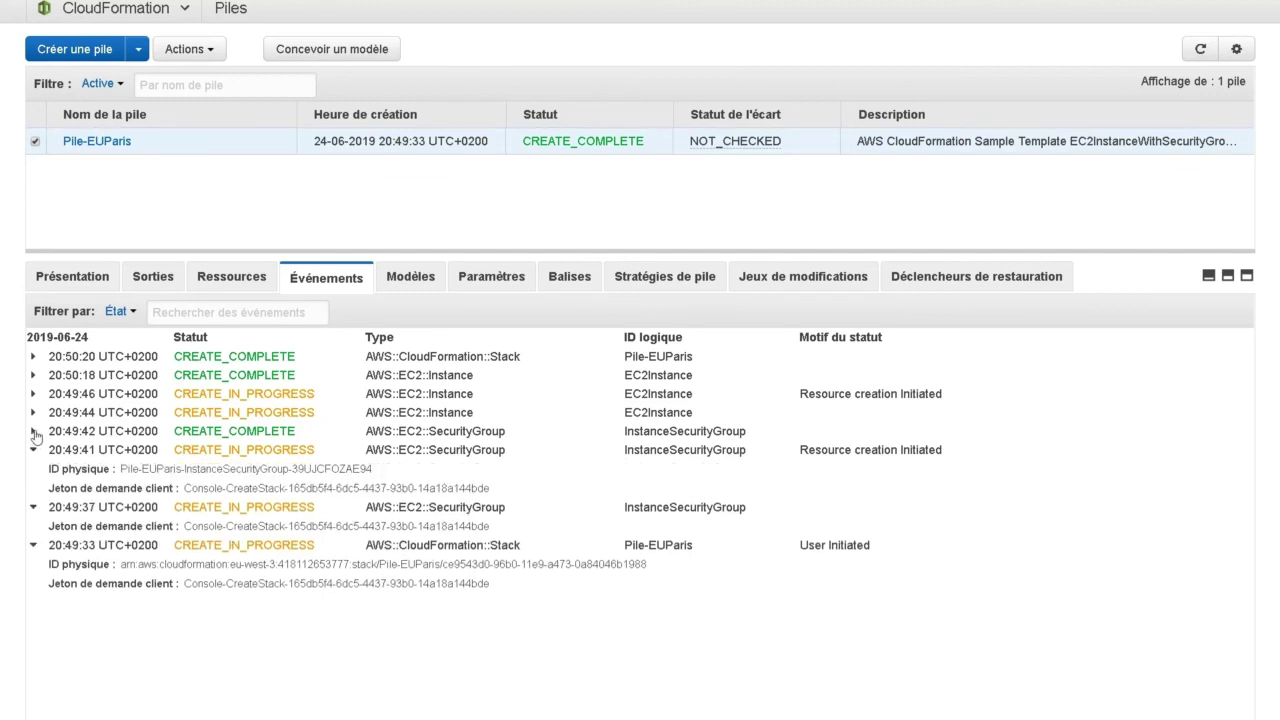
left_click(33, 431)
left_click(33, 412)
left_click(33, 393)
left_click(33, 375)
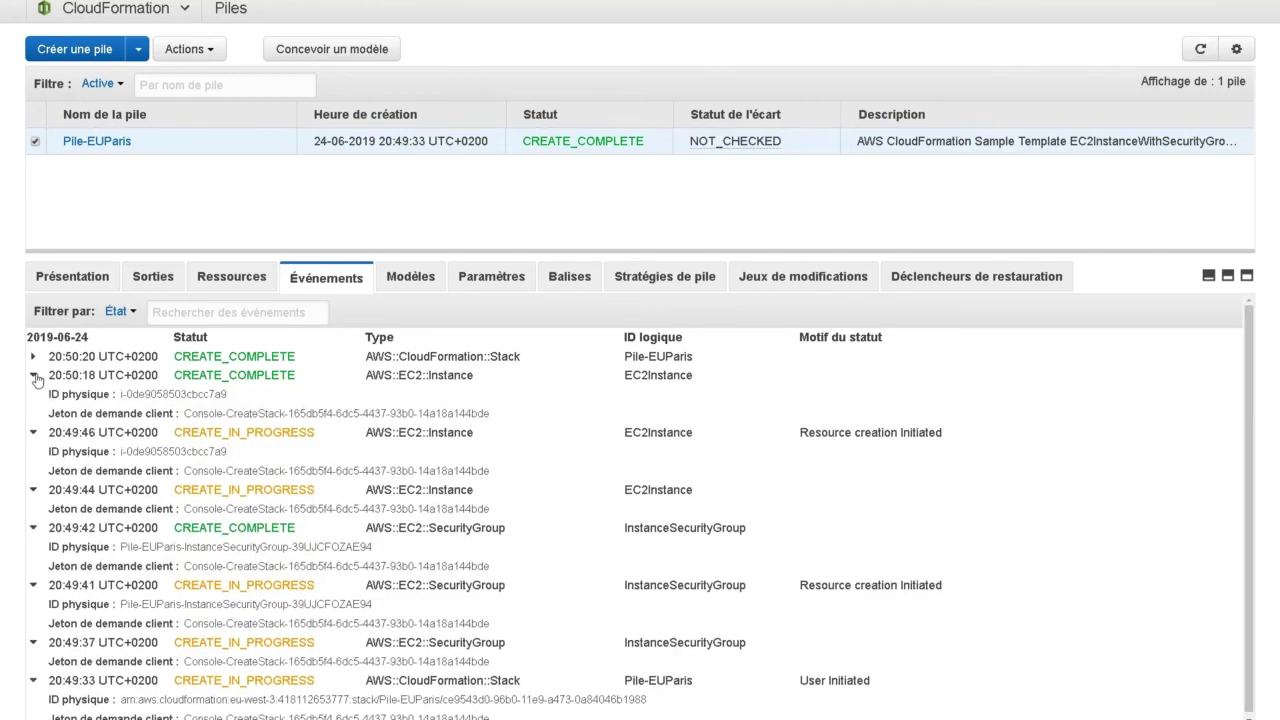
left_click(33, 356)
scroll(190, 492, "down", 1)
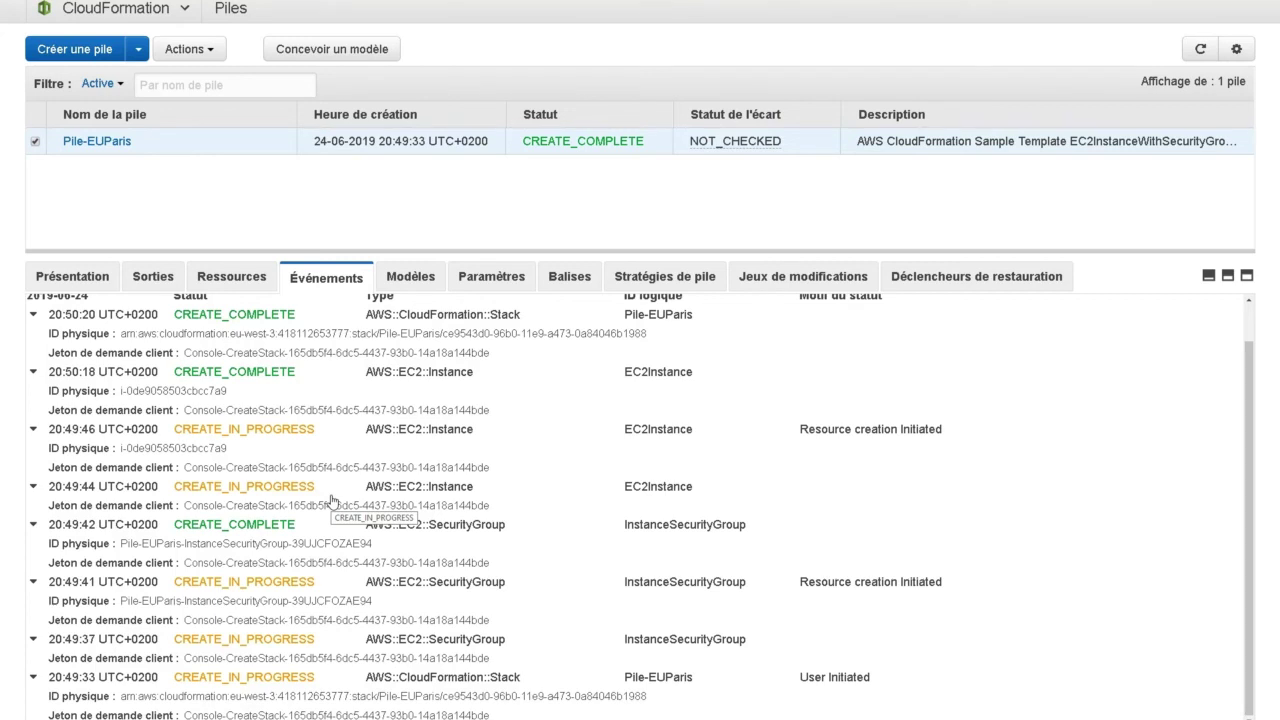
scroll(331, 500, "up", 1)
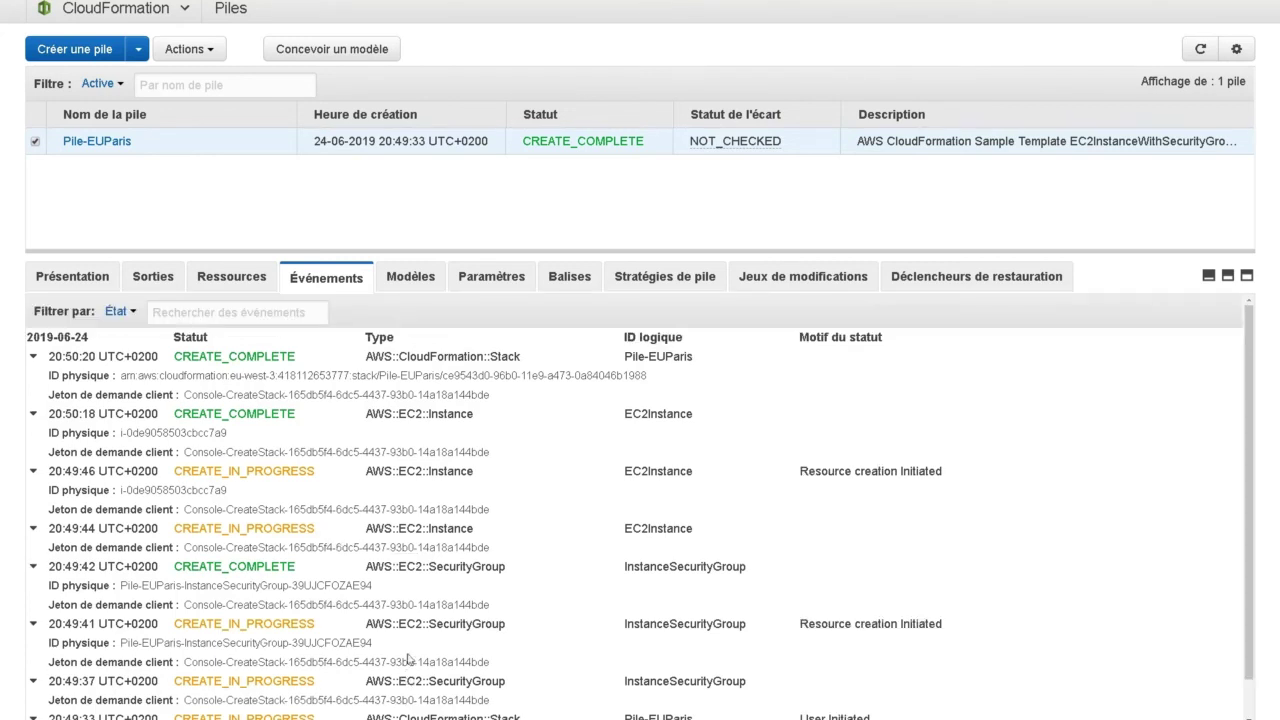
- Collapse the details of all Pile-EUParis events, from the newest to the oldest
left_click(33, 357)
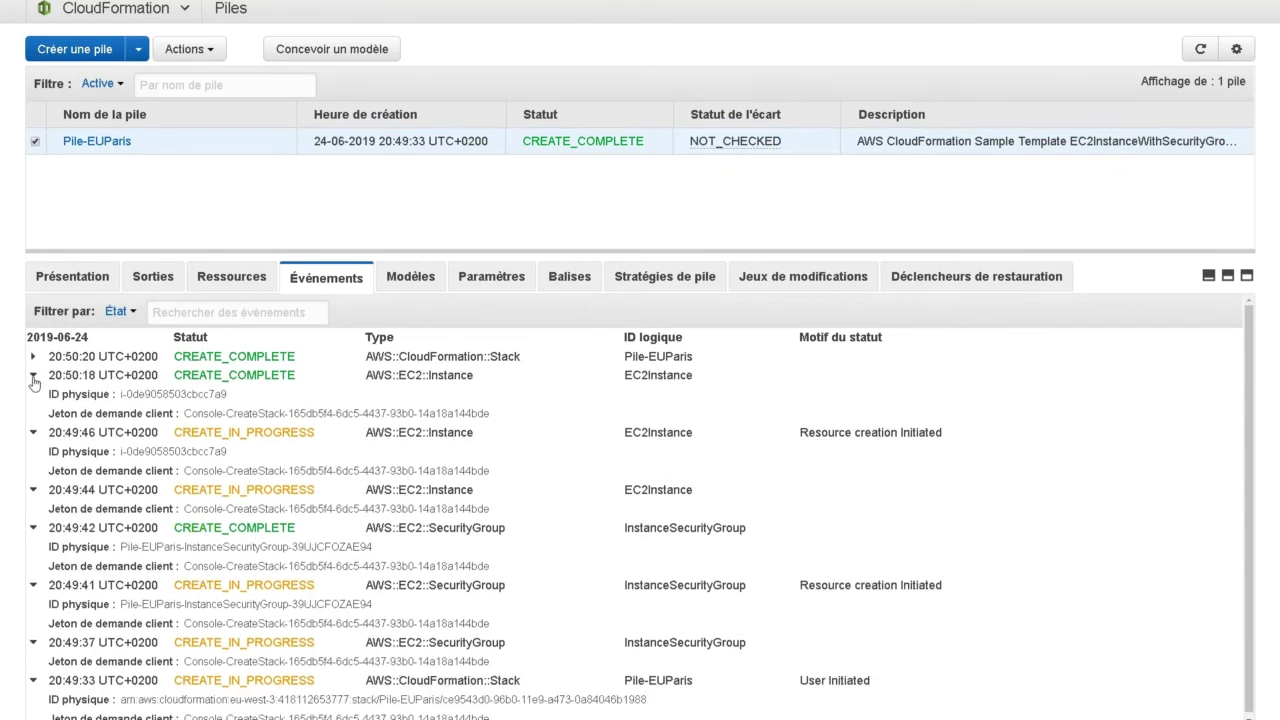
left_click(33, 375)
left_click(34, 394)
left_click(33, 413)
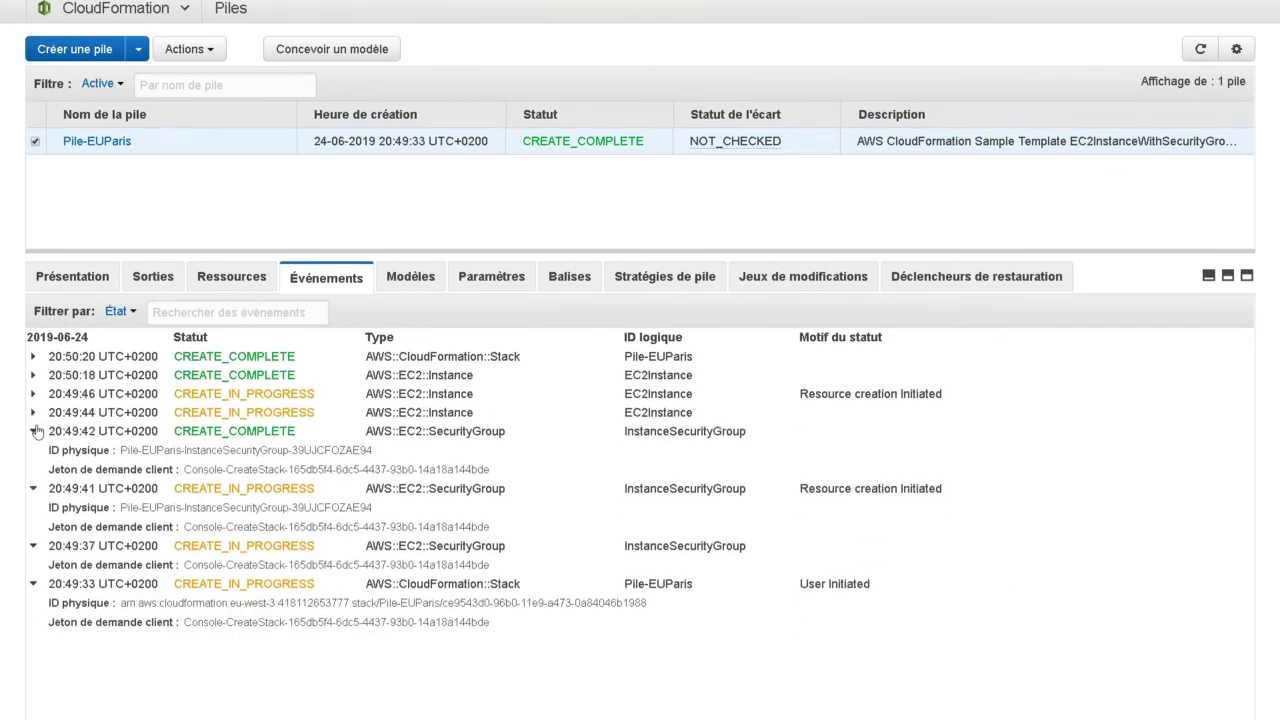
left_click(33, 431)
left_click(34, 450)
left_click(33, 469)
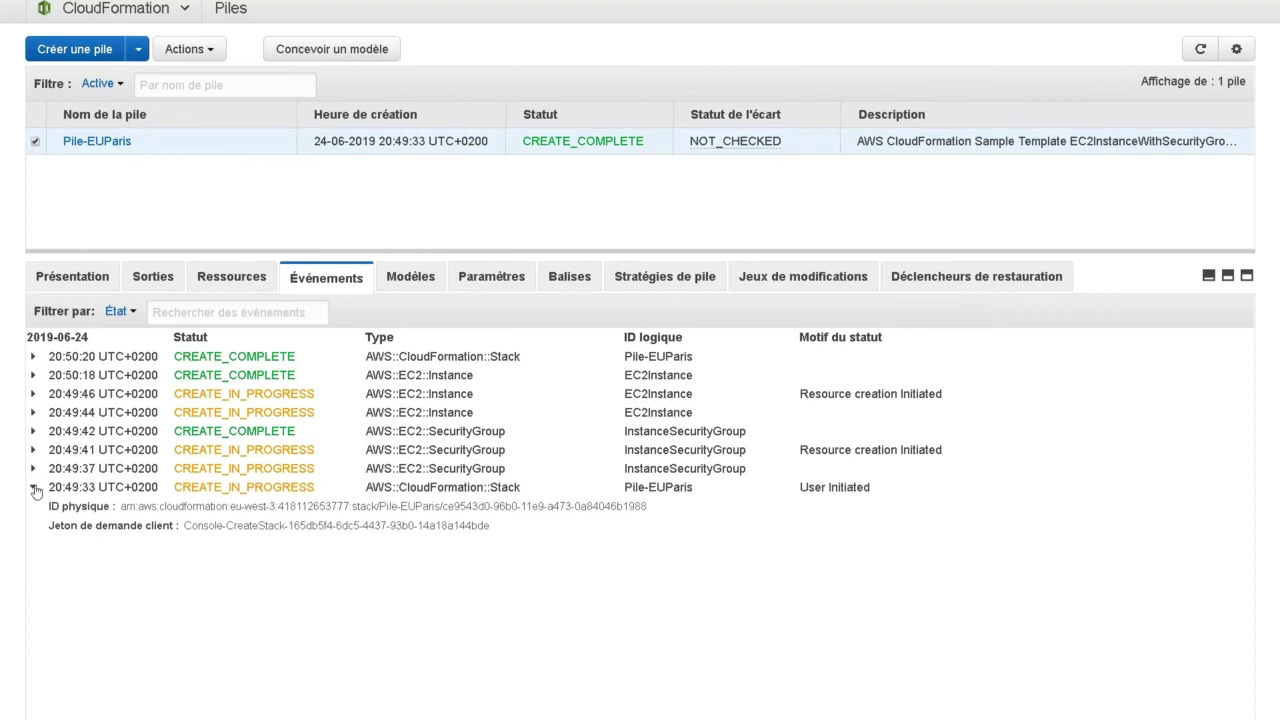
left_click(33, 488)
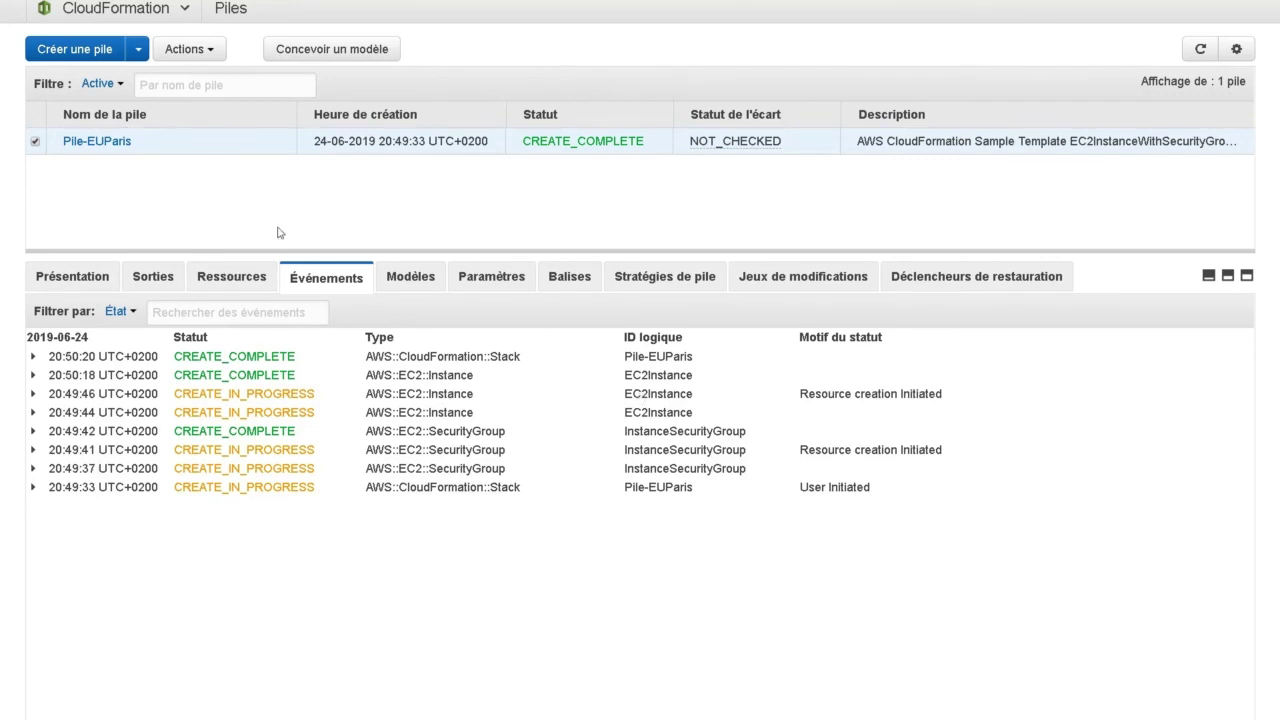
- Switch to the S3 console, check the template files in the cf-templates bucket and open the udemydb bucket
left_click(122, 1)
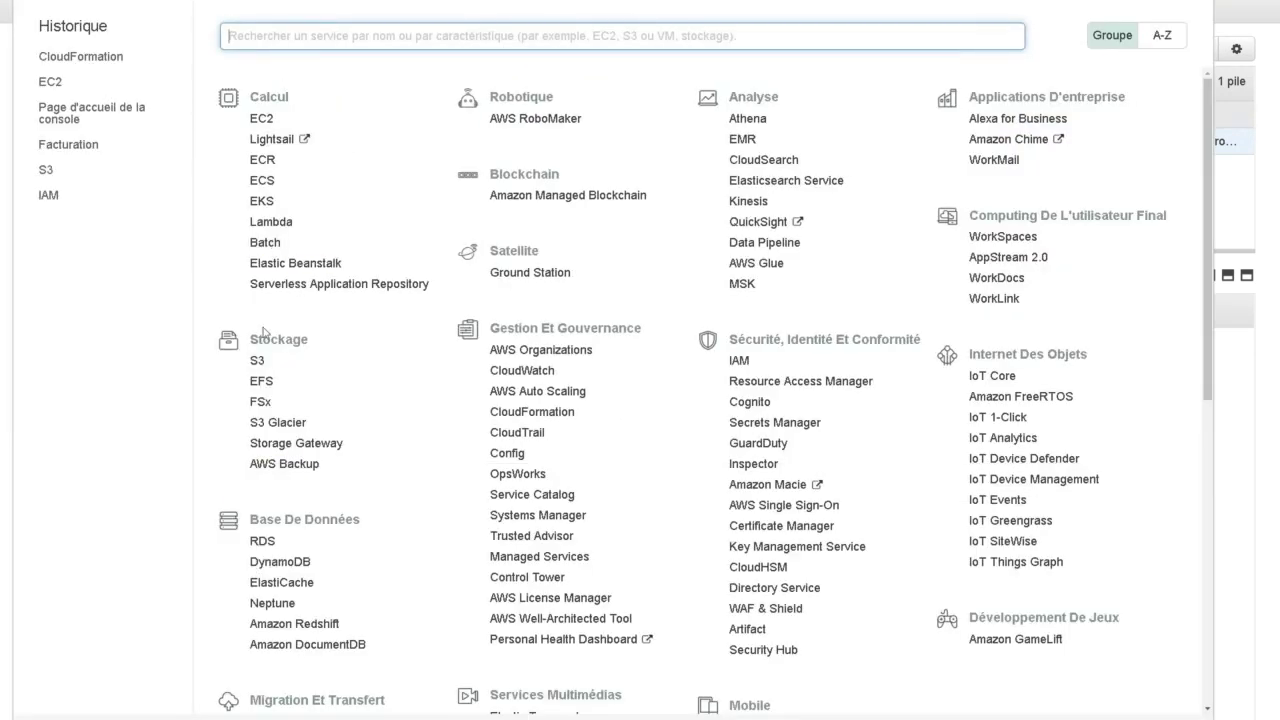
left_click(258, 364)
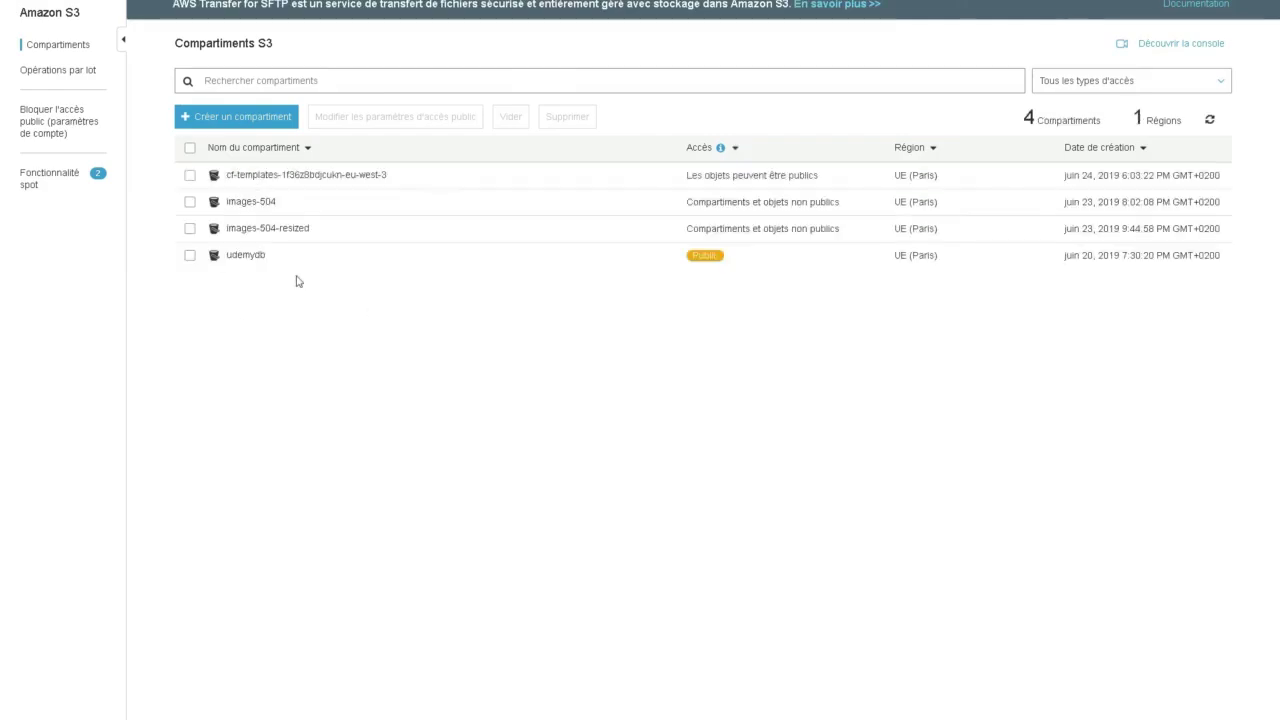
left_click(264, 177)
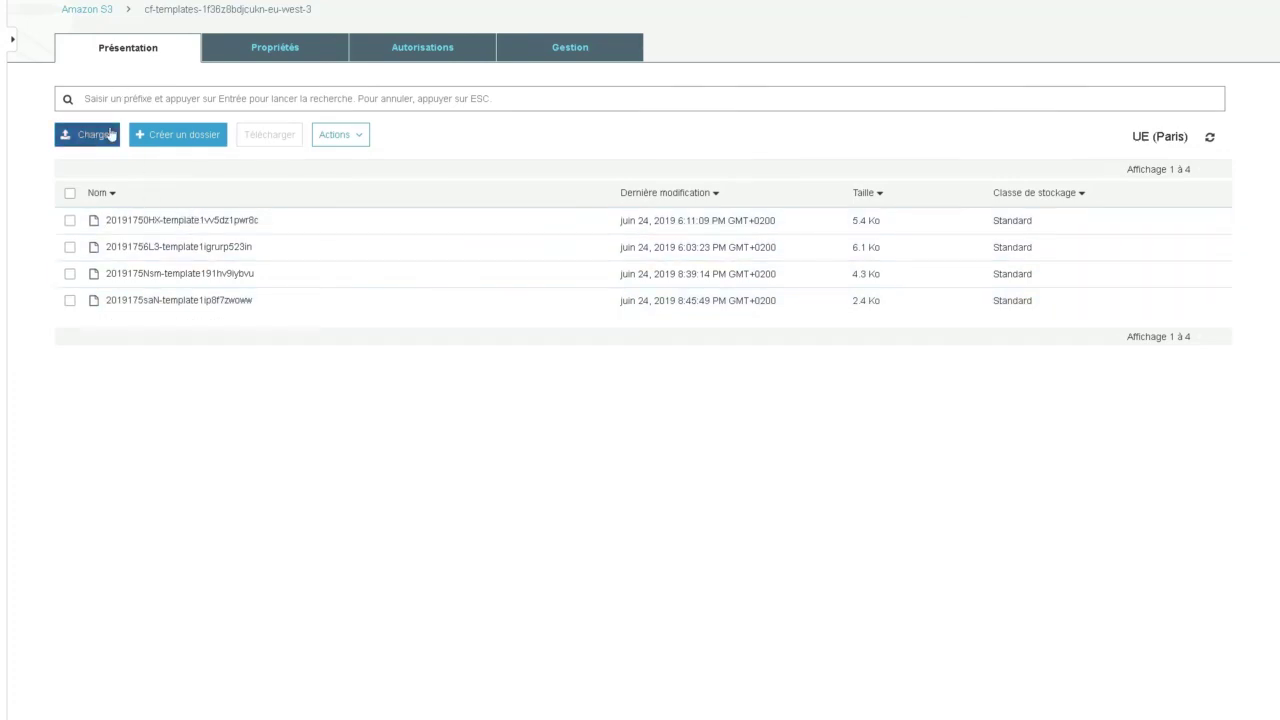
left_click(97, 10)
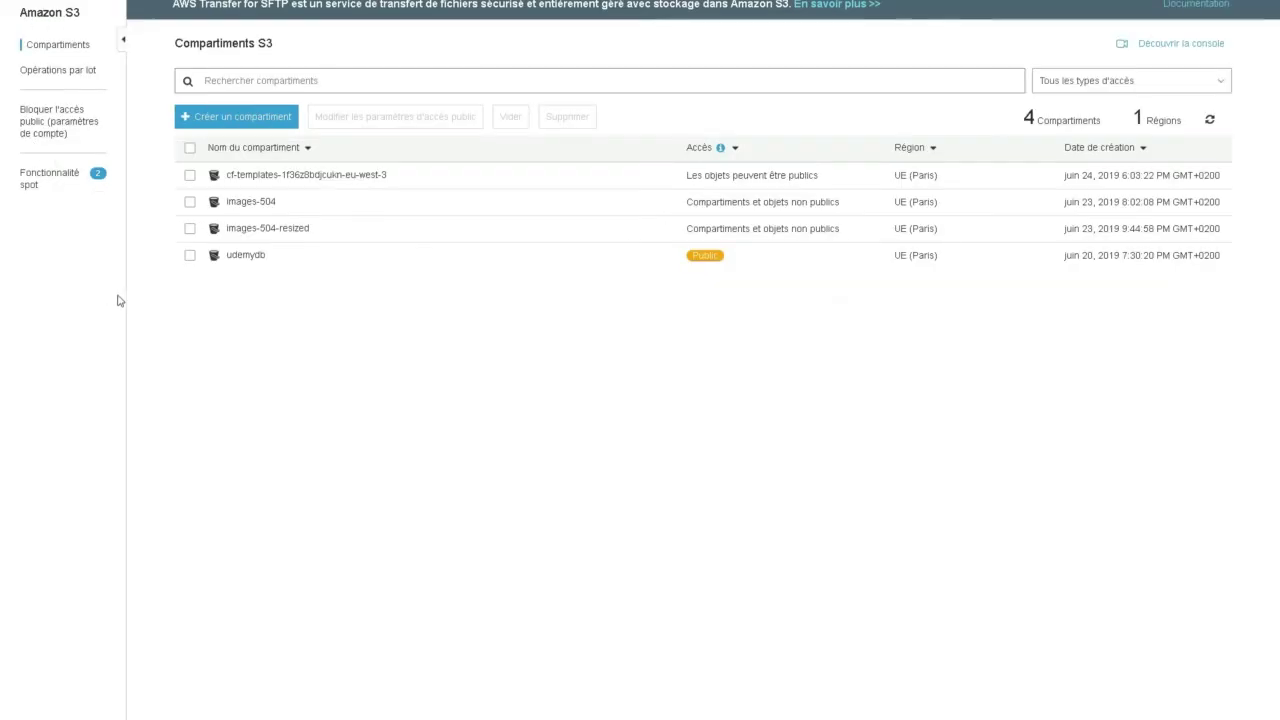
left_click(246, 257)
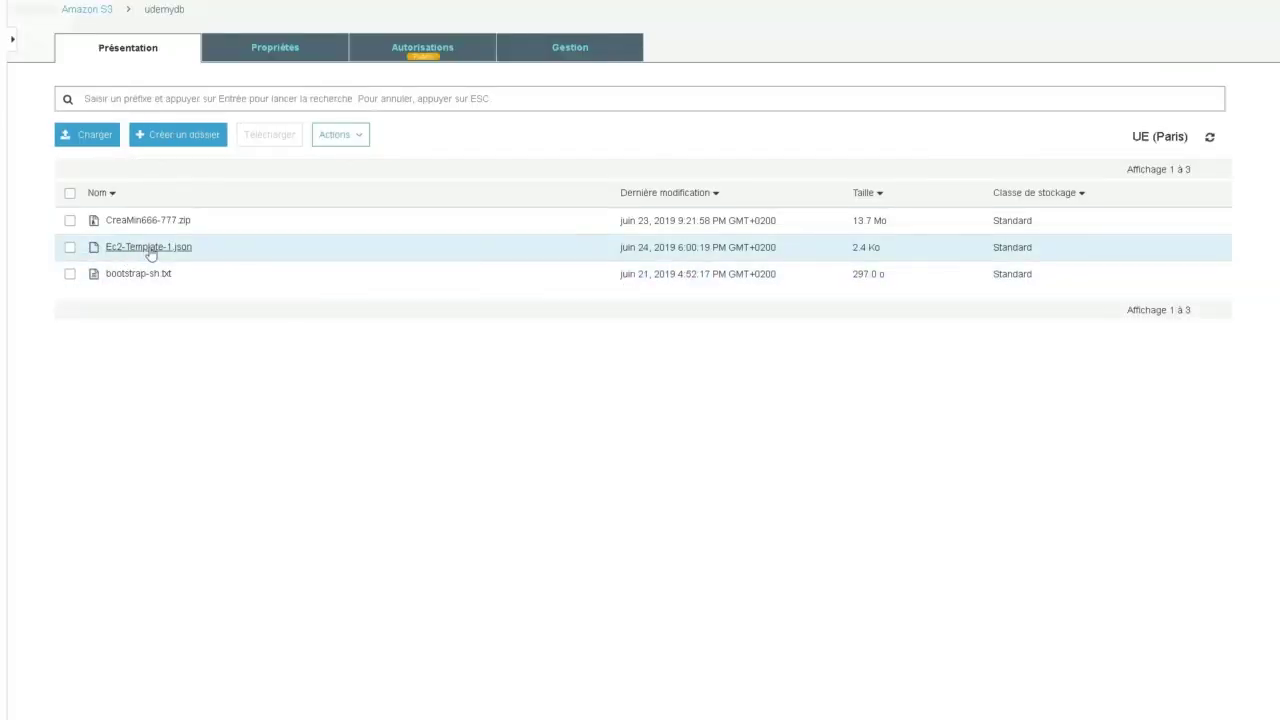